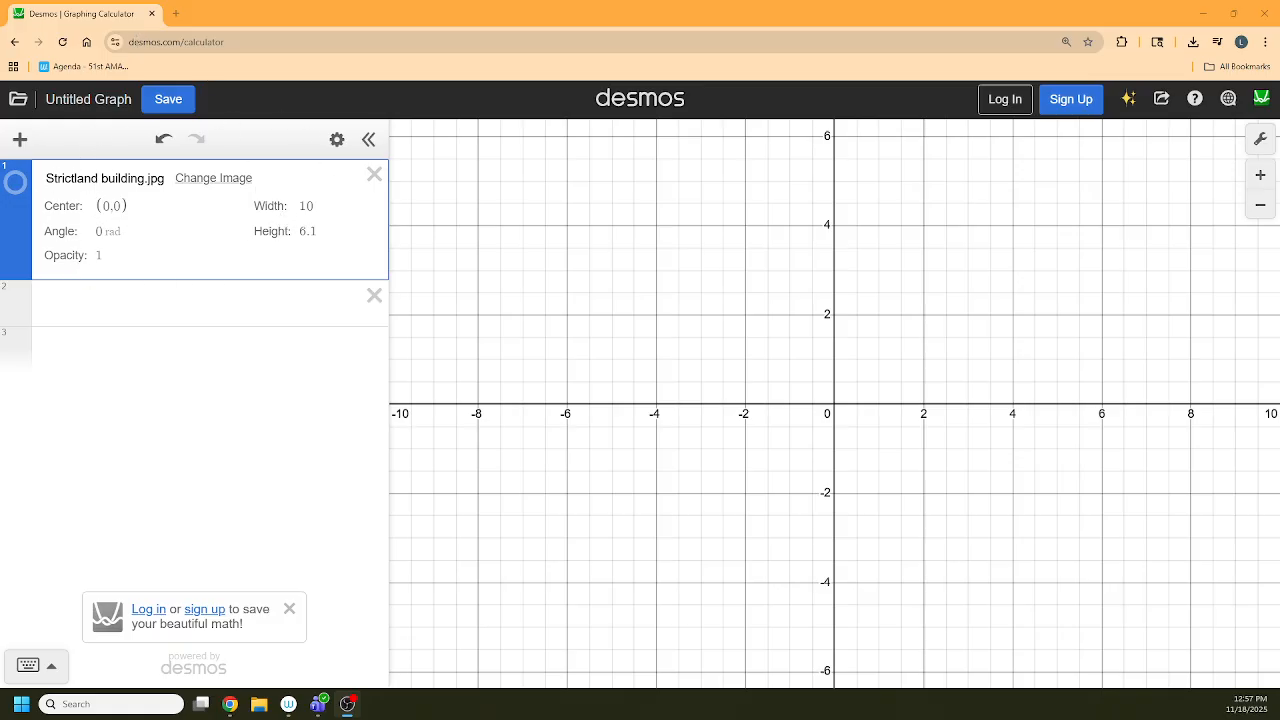
Step: Display the Strictland building.jpg image on the graph
left_click(15, 146)
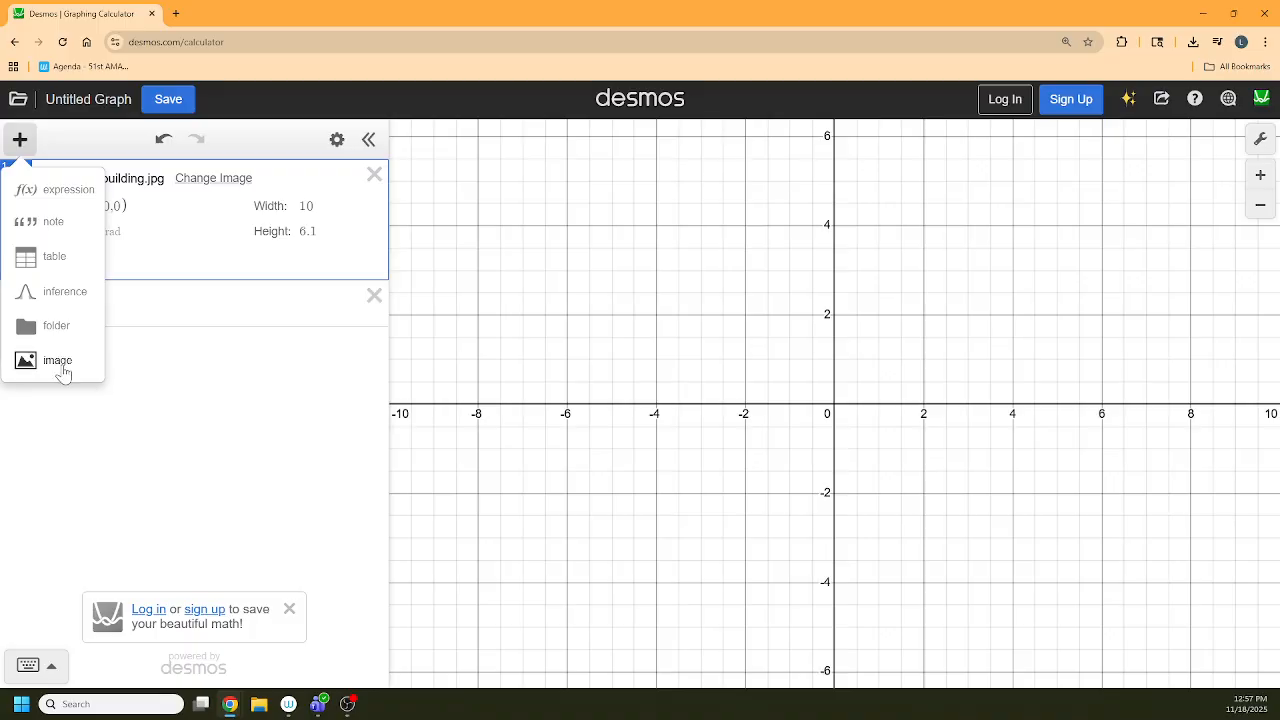
left_click(200, 406)
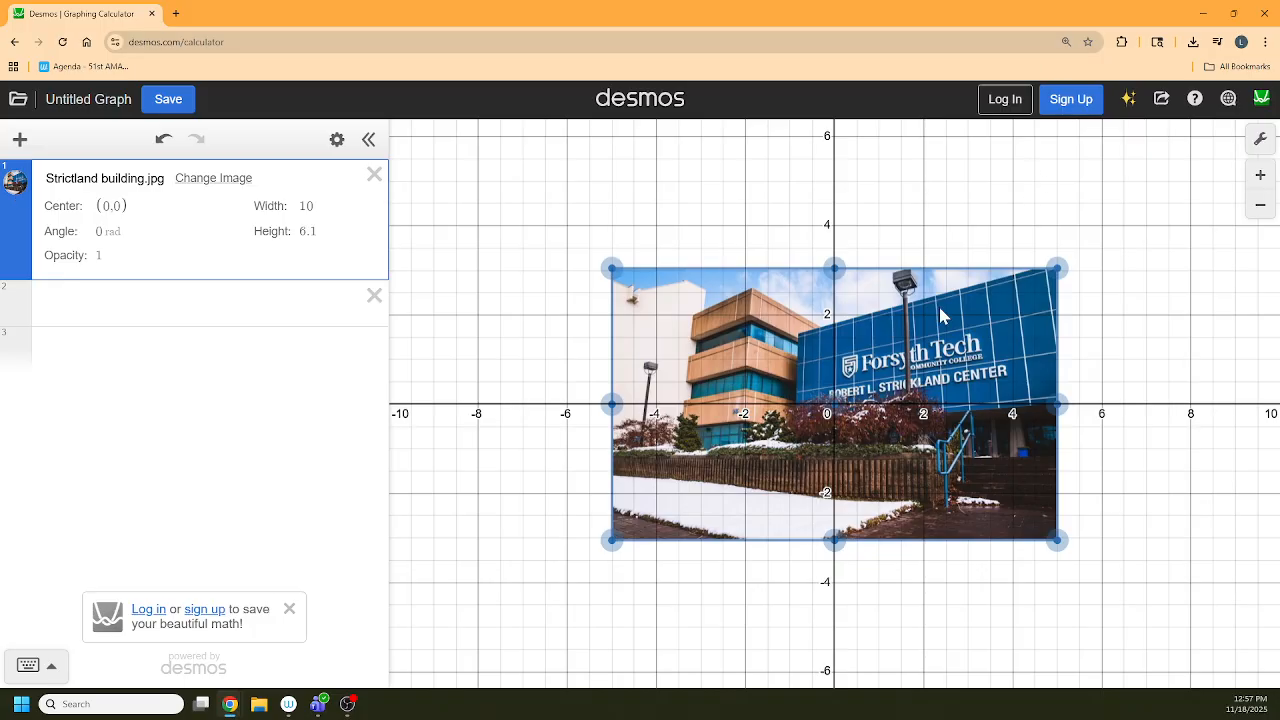
left_click_drag(920, 352, 881, 346)
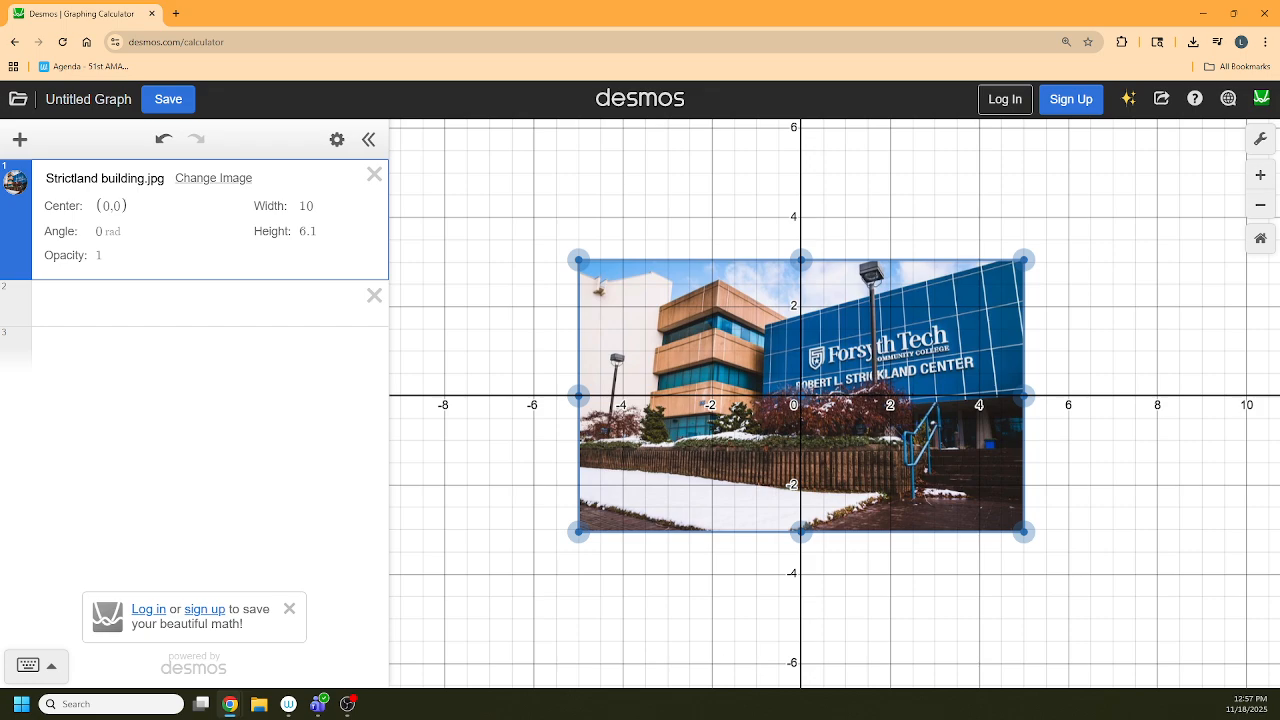
Step: Add the expression mx + b below the image and create sliders for both m and b
left_click(108, 308)
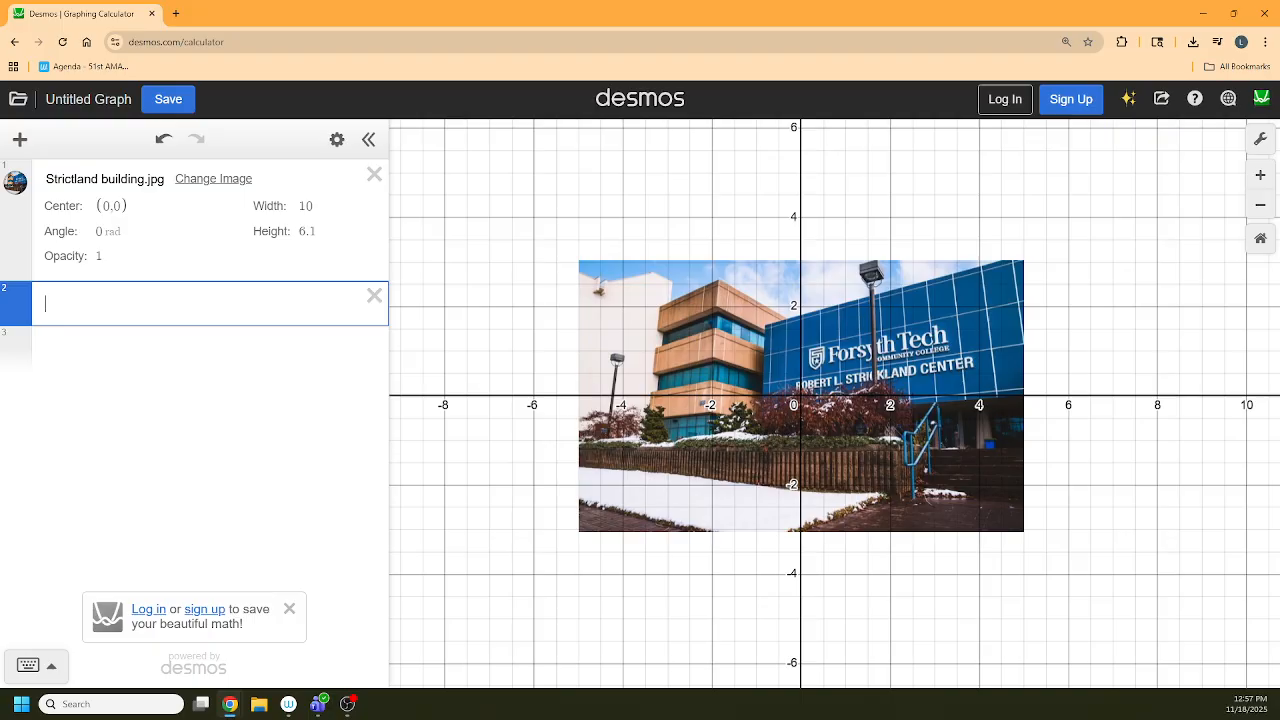
type("mx + b")
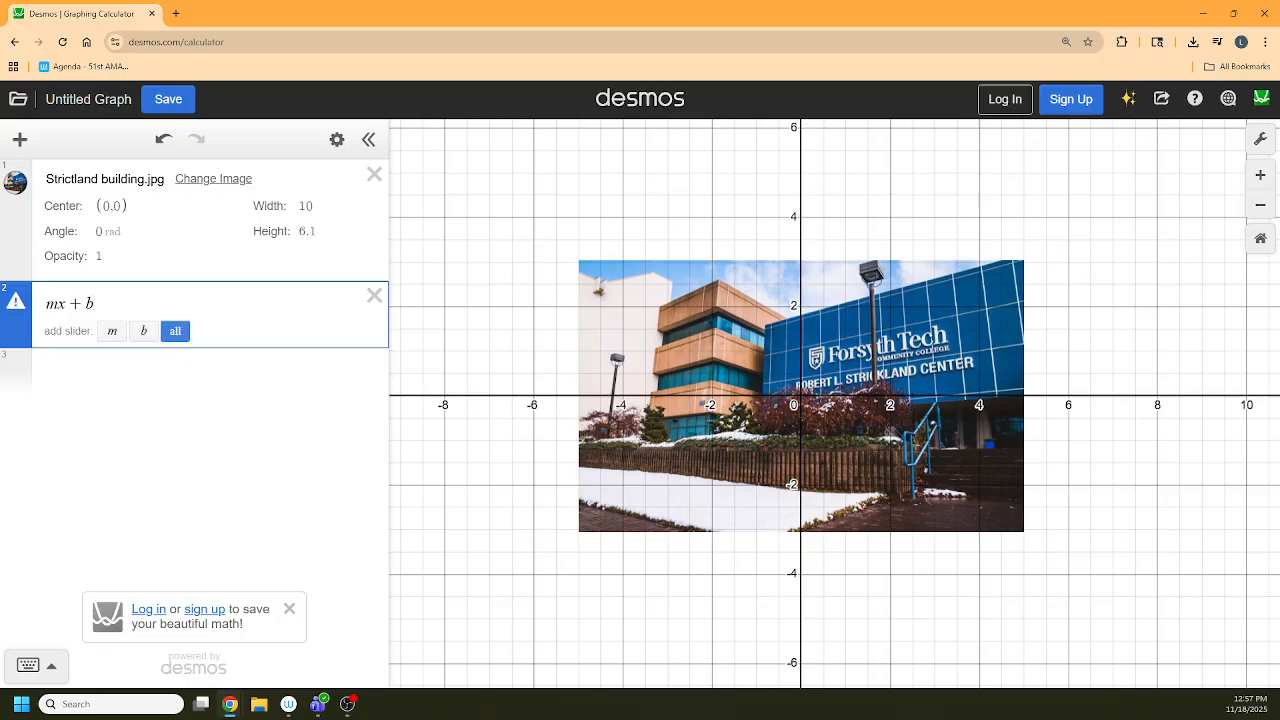
left_click(176, 332)
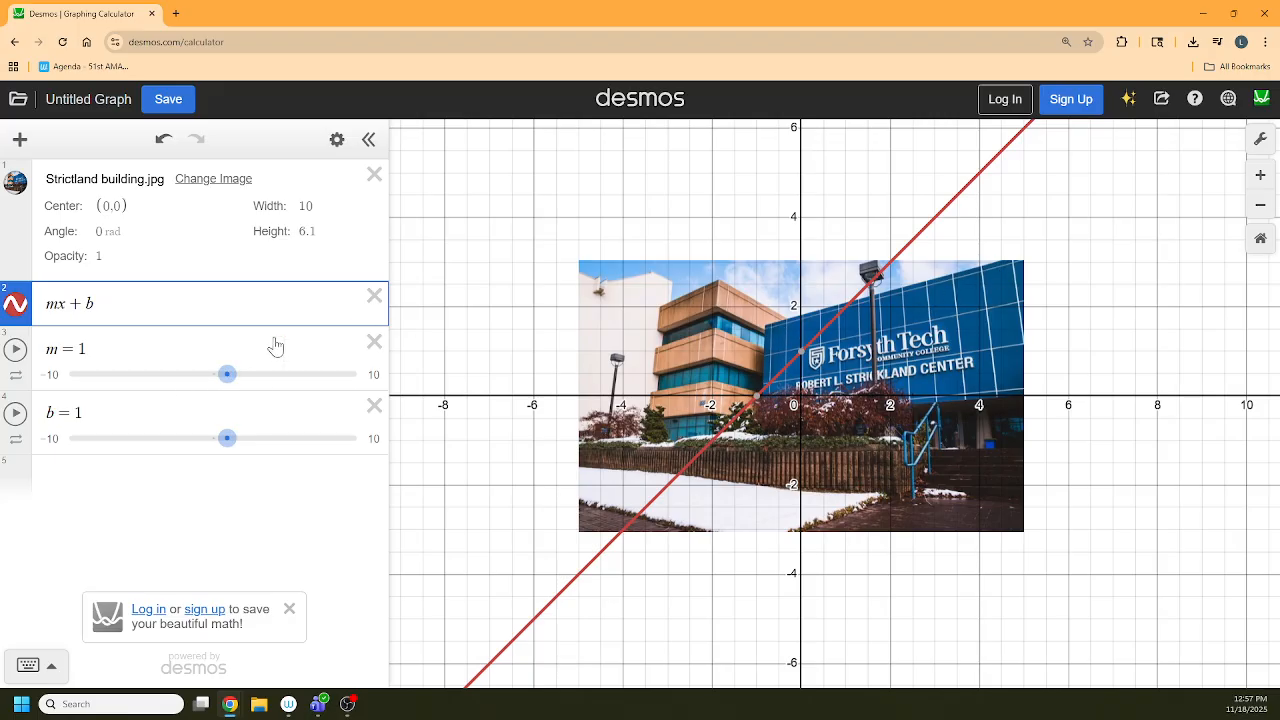
Step: Fit the line to the sloping roof edge of the blue building by setting m to 0.28 and b to 1.8
left_click_drag(227, 374, 217, 383)
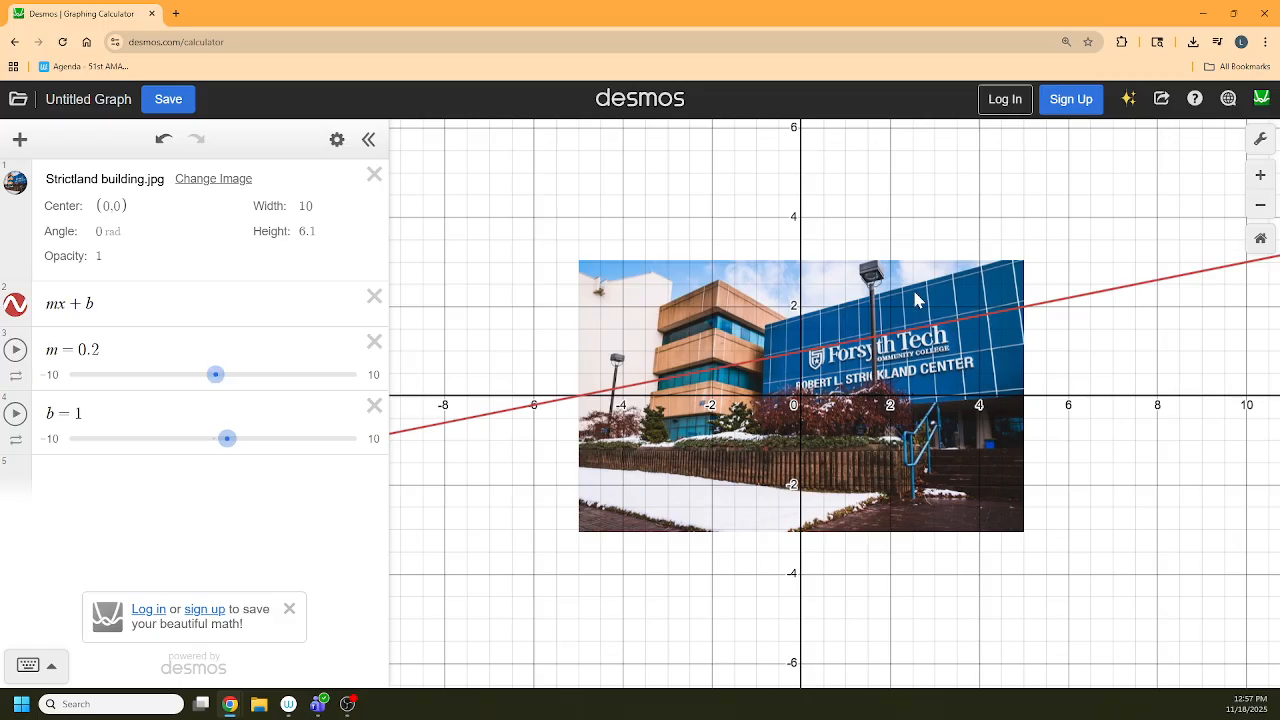
left_click_drag(226, 451, 237, 453)
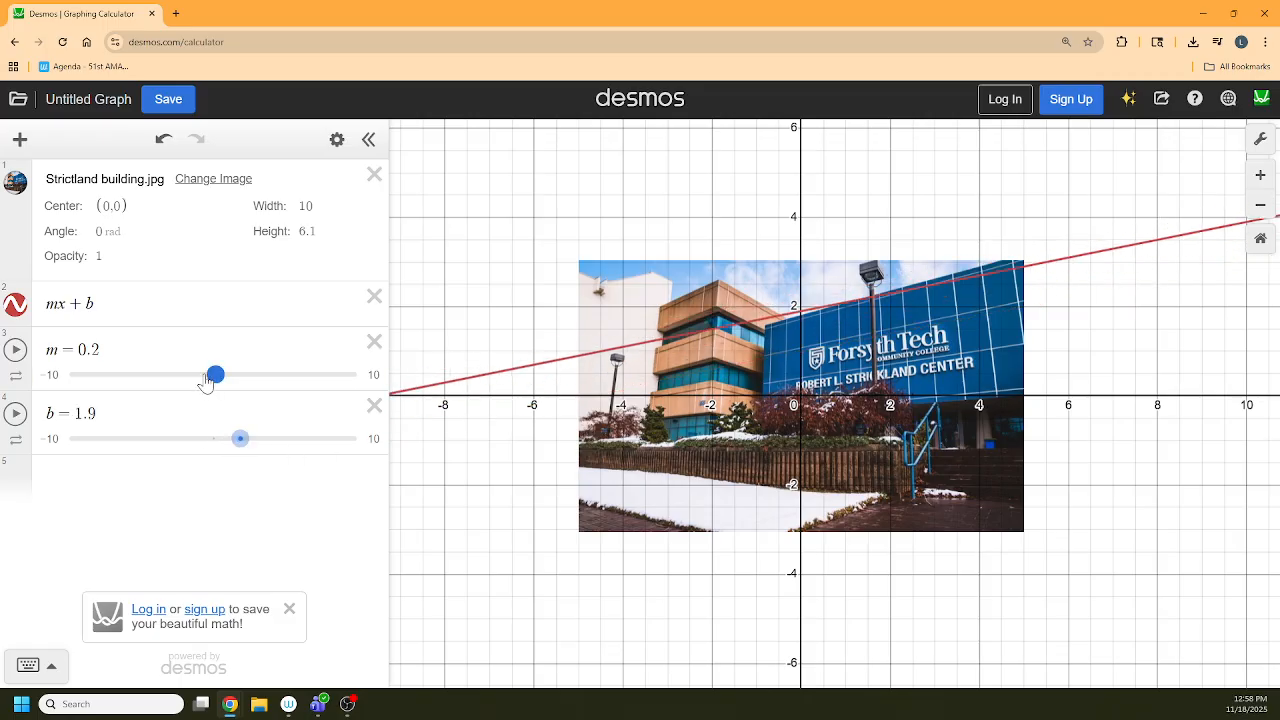
left_click_drag(214, 378, 214, 382)
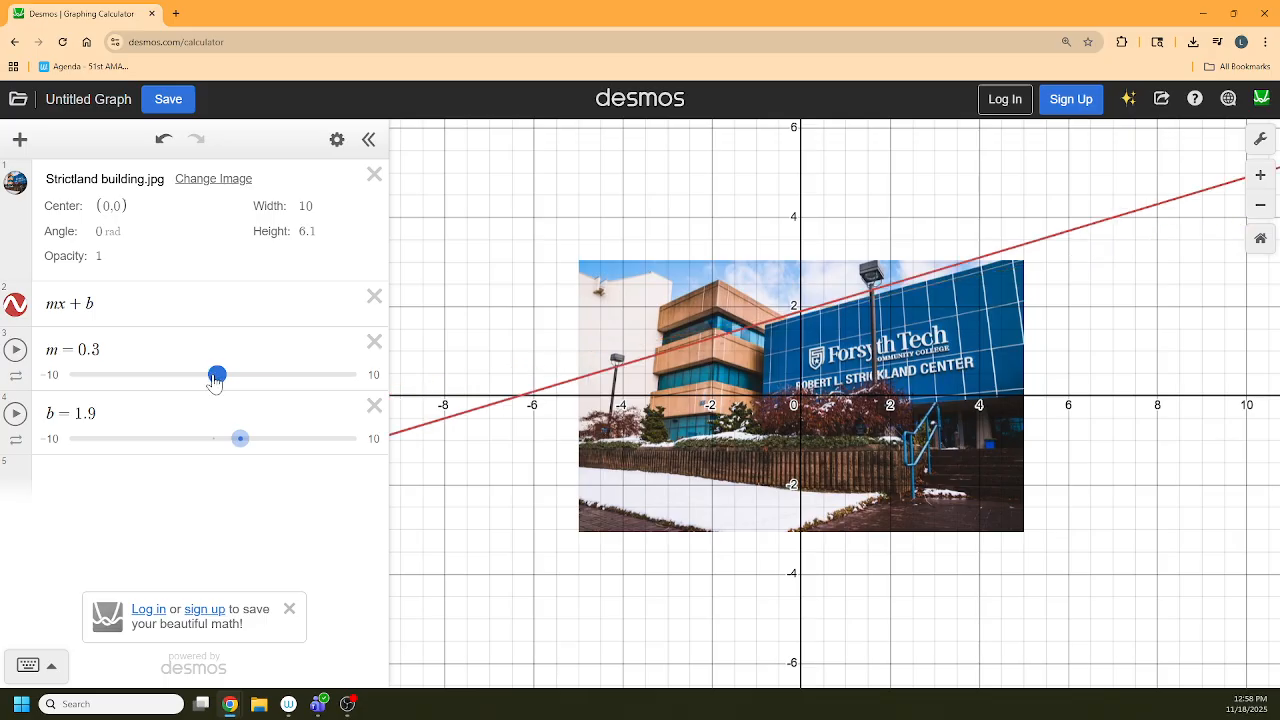
left_click(100, 349)
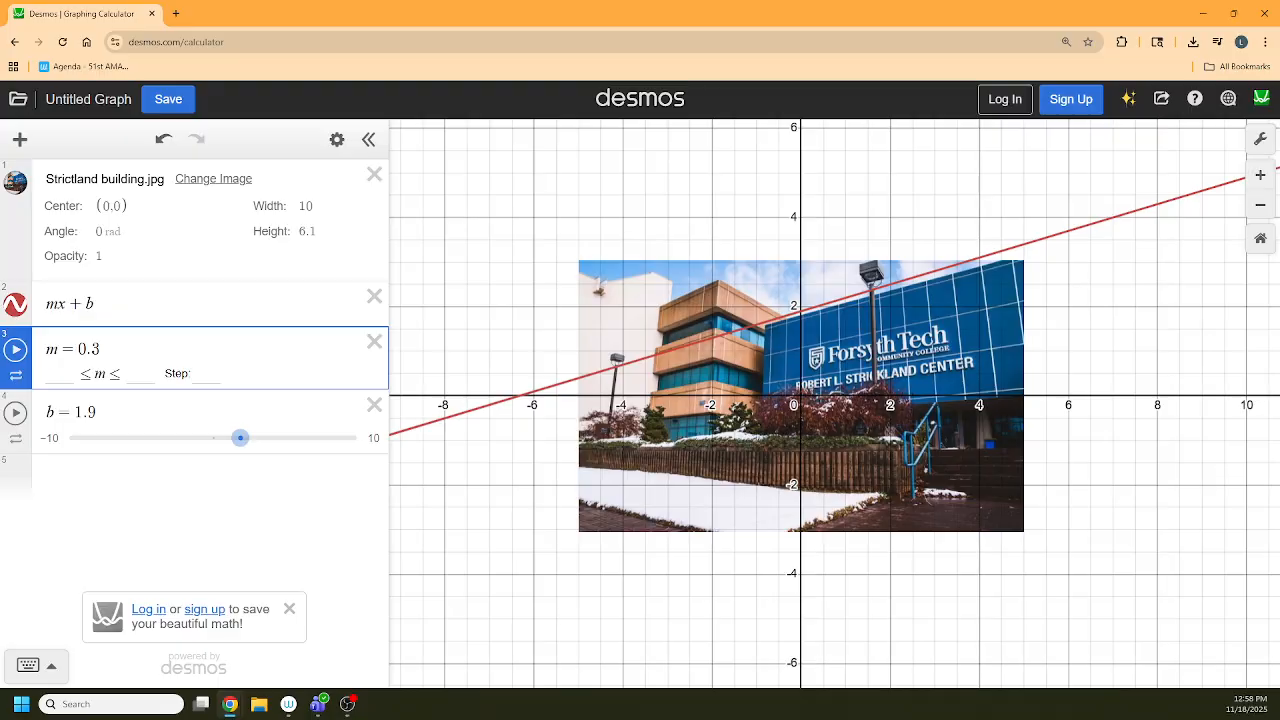
type("5")
key("BackSpace")
key("BackSpace")
type("2")
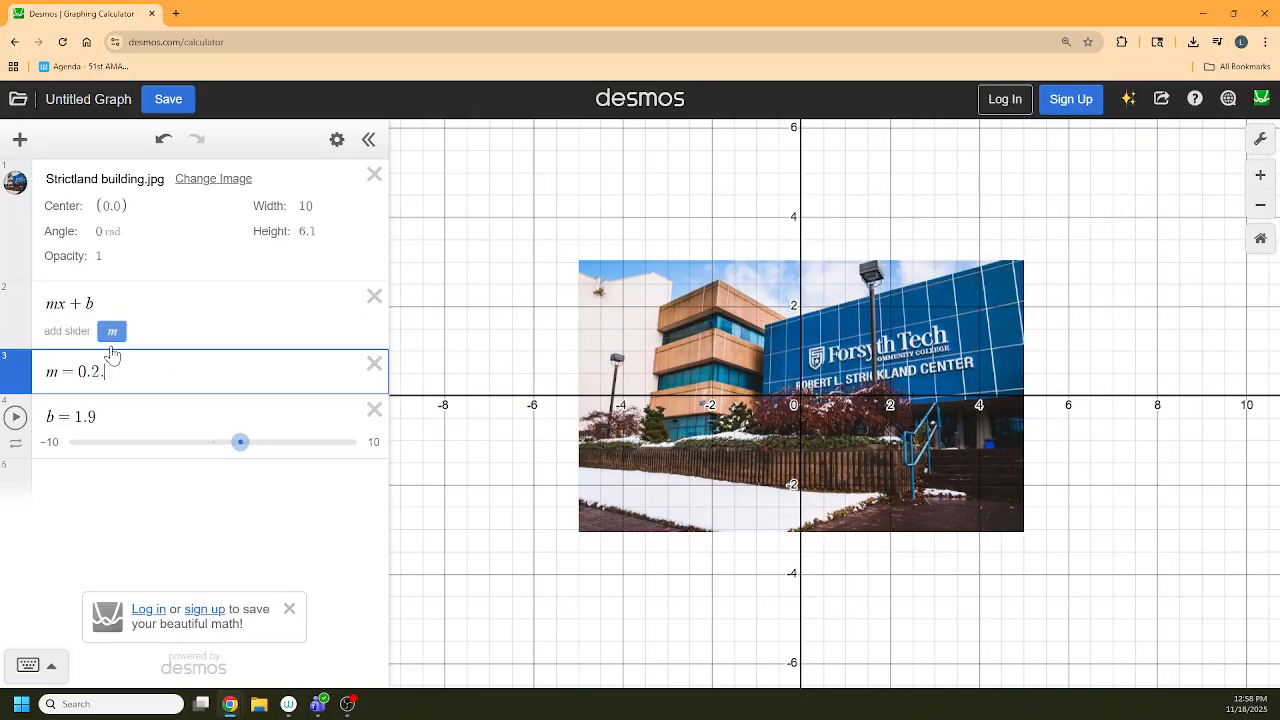
type("5")
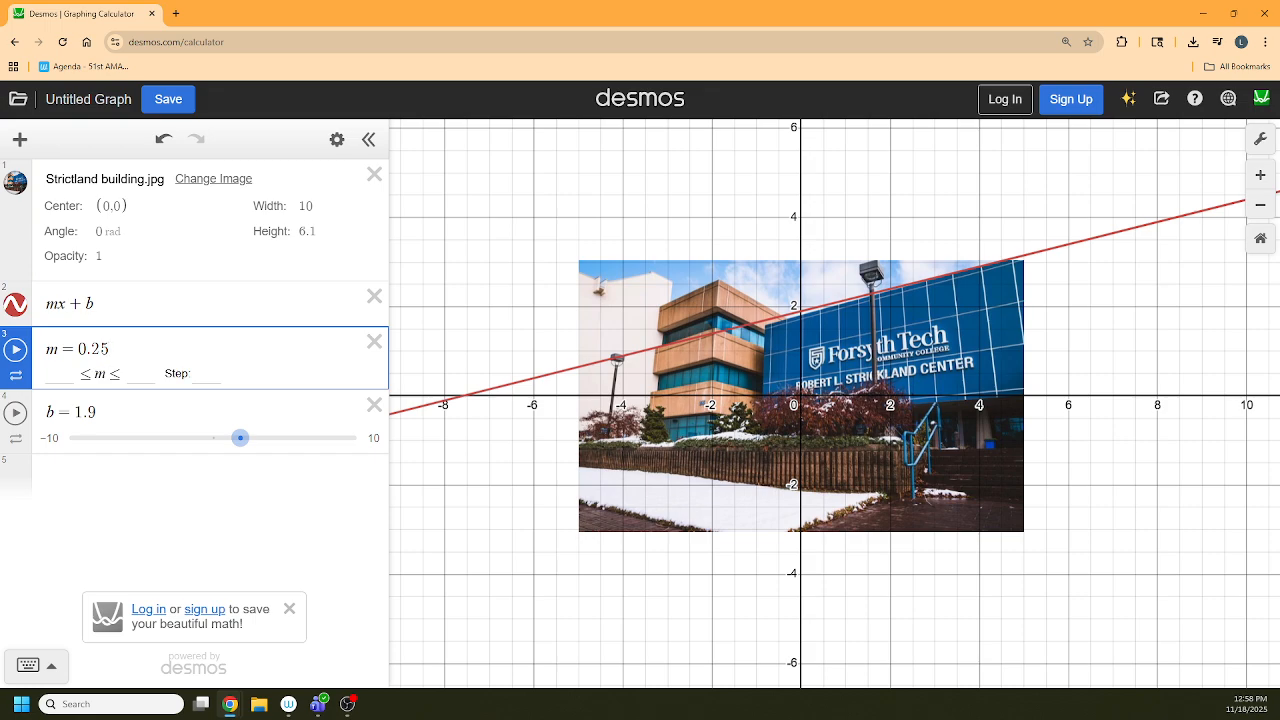
key("BackSpace")
type("3")
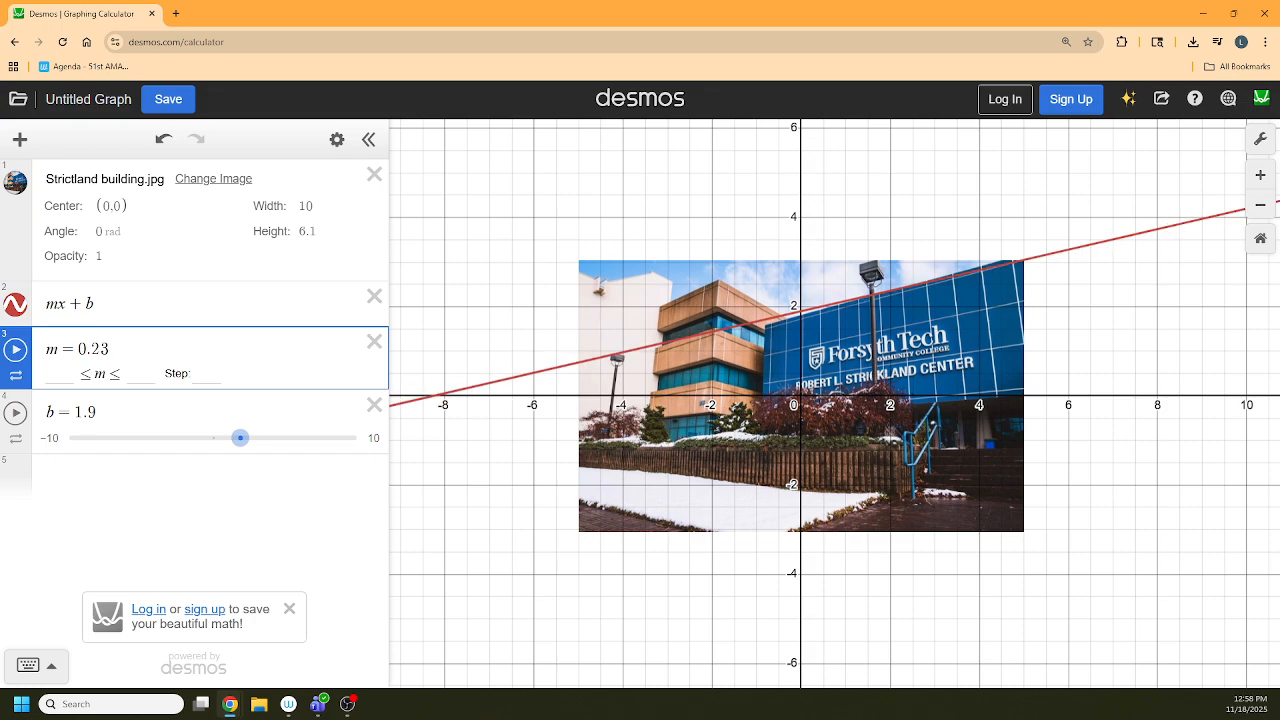
key("BackSpace")
type("2")
key("BackSpace")
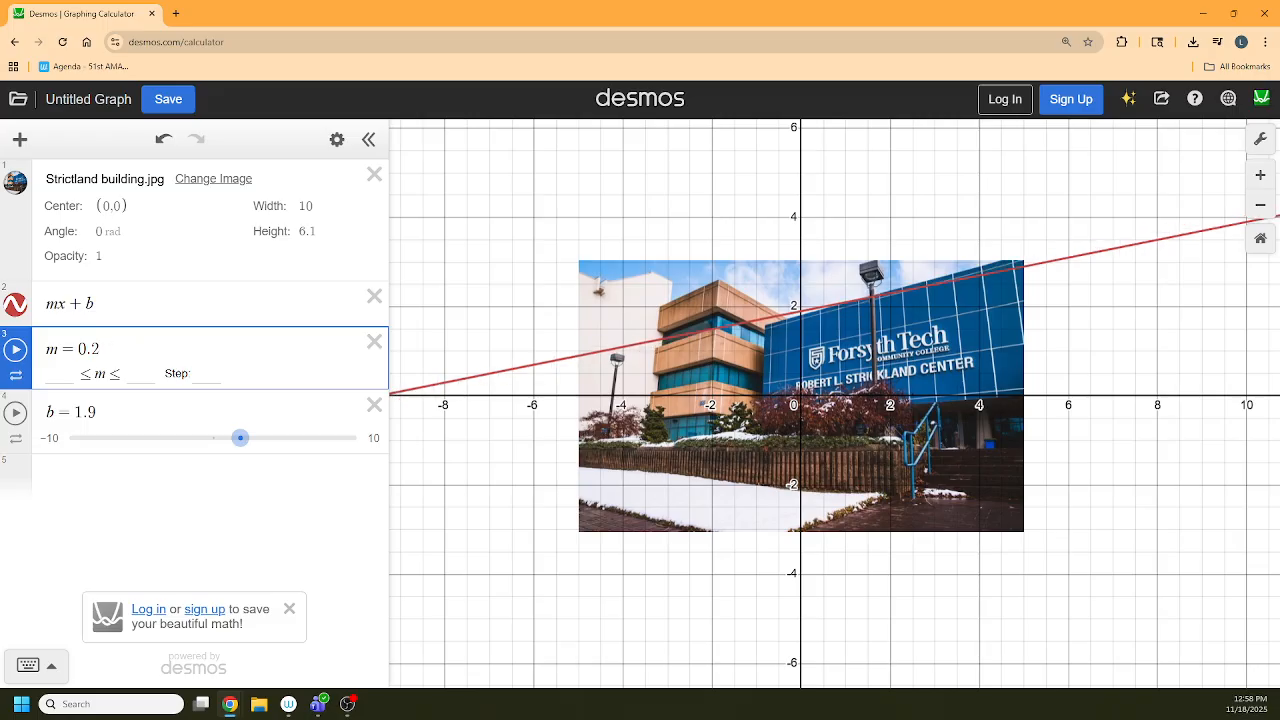
type("8")
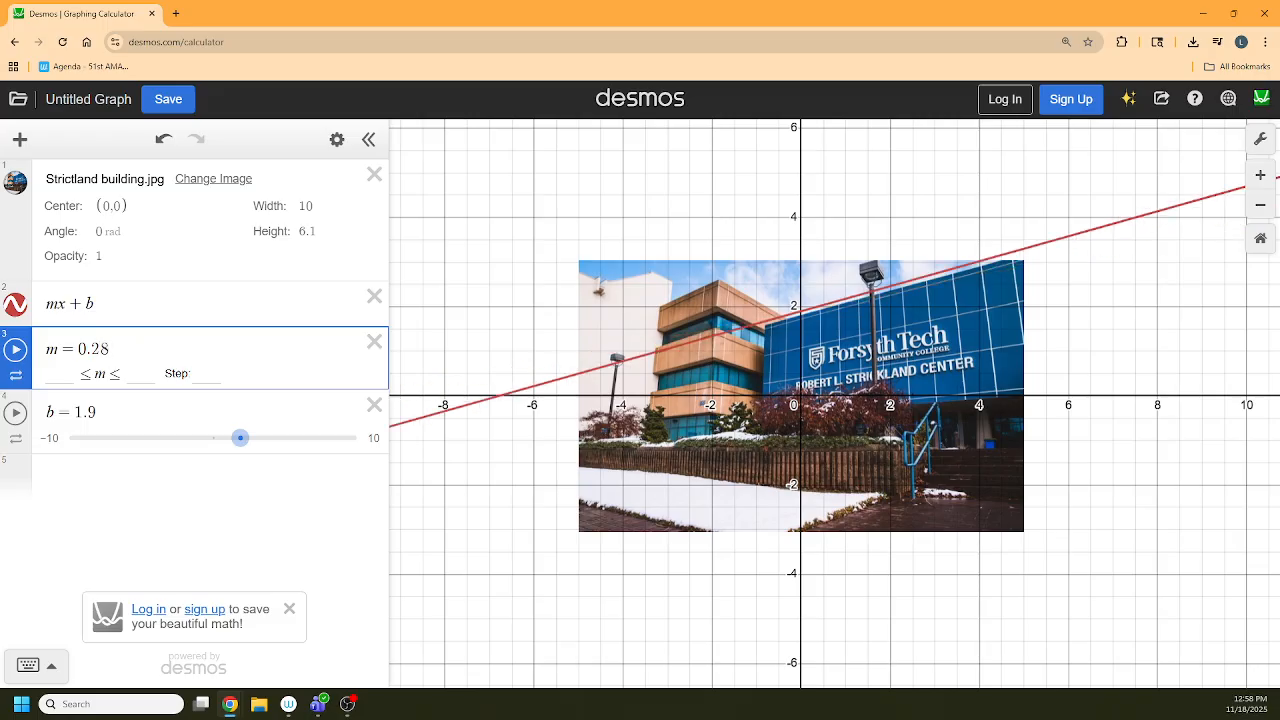
left_click_drag(238, 442, 235, 452)
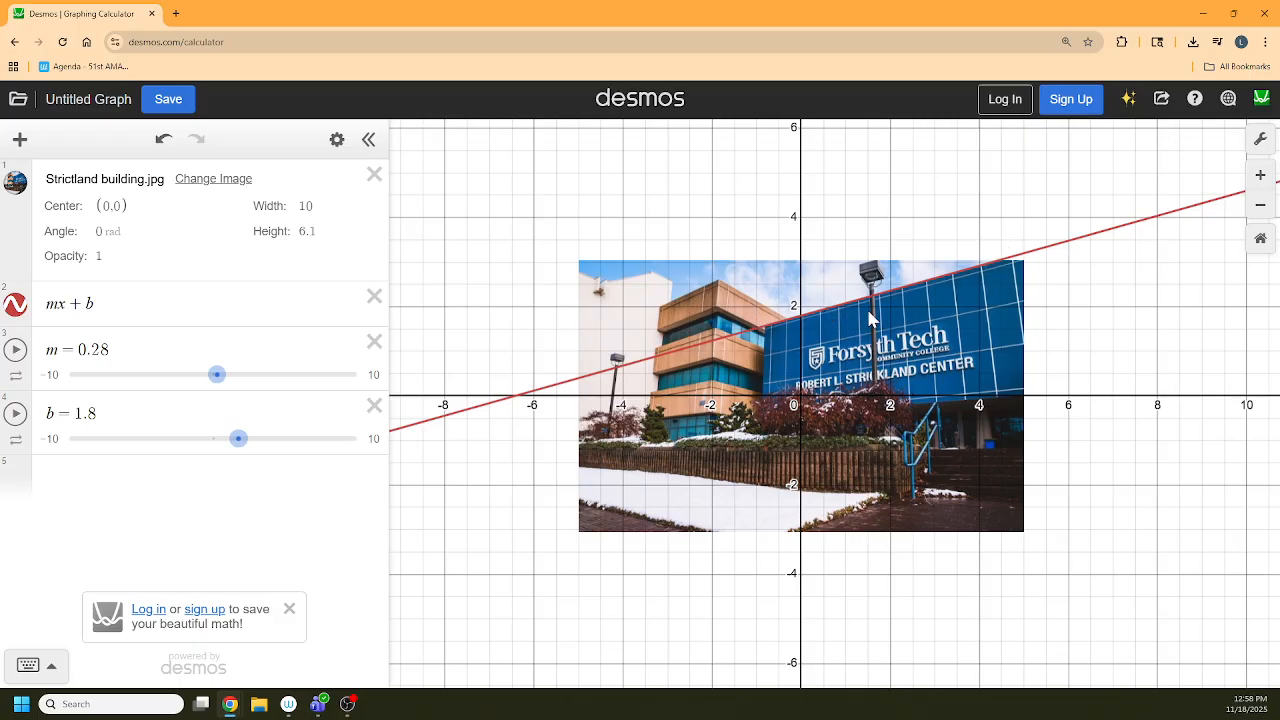
Step: Append the domain restriction {c < x < d} to mx + b and create sliders for c and d
left_click(19, 188)
left_click(20, 190)
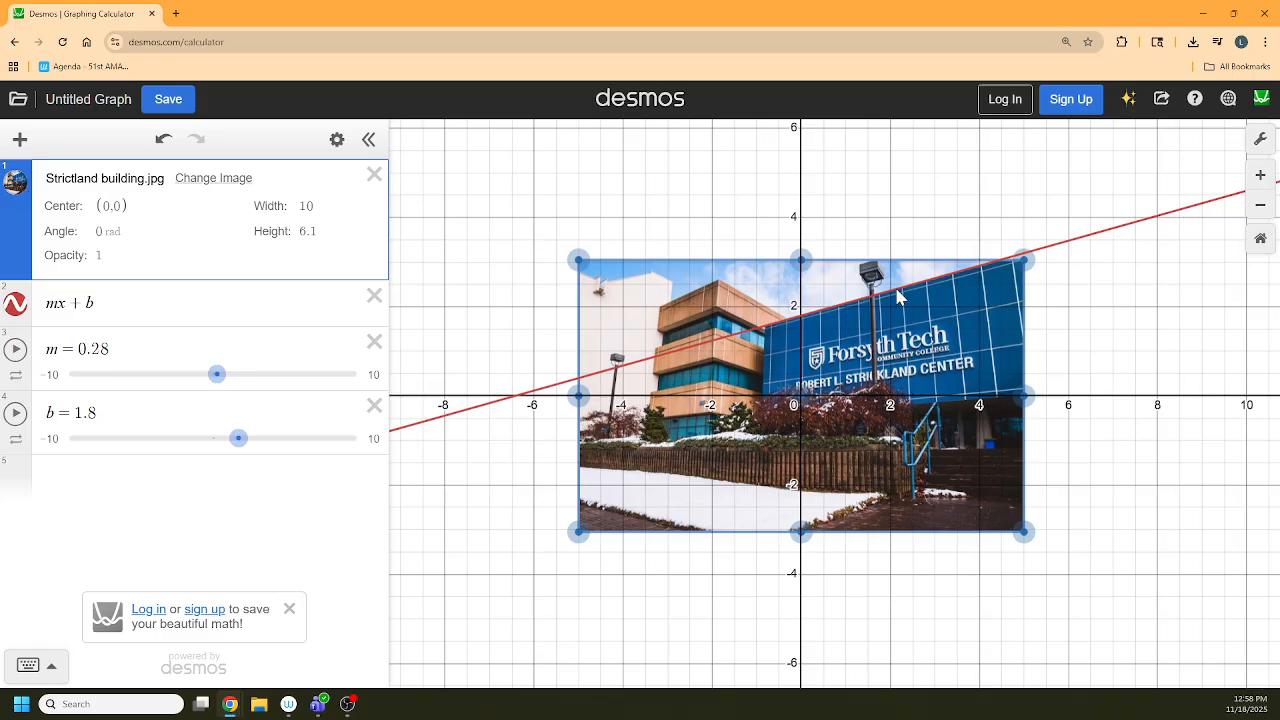
left_click(775, 326)
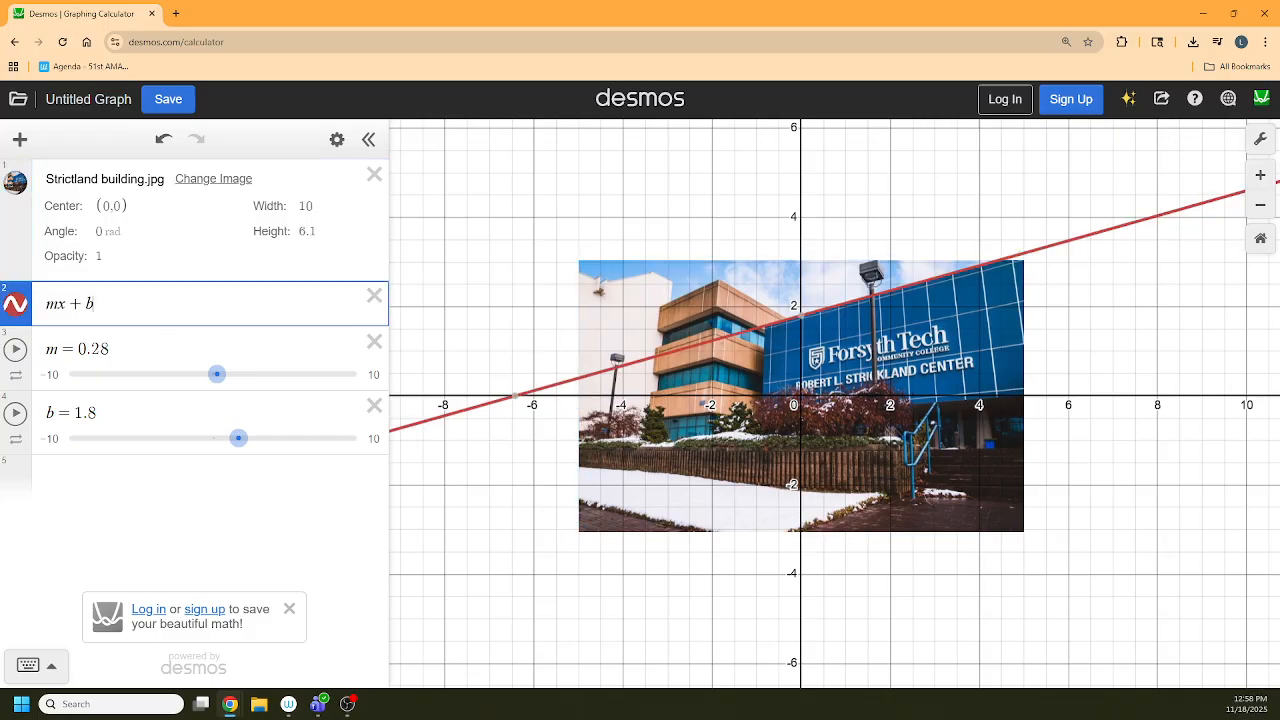
type("{")
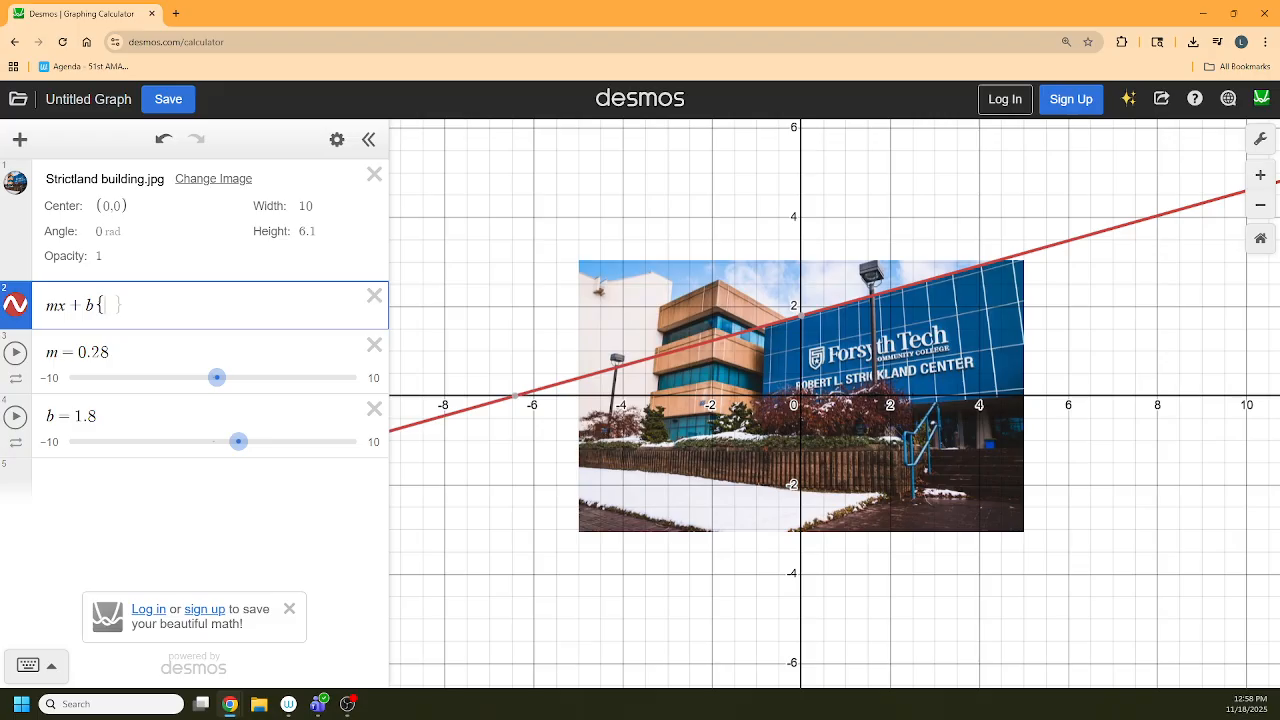
type("c<x<")
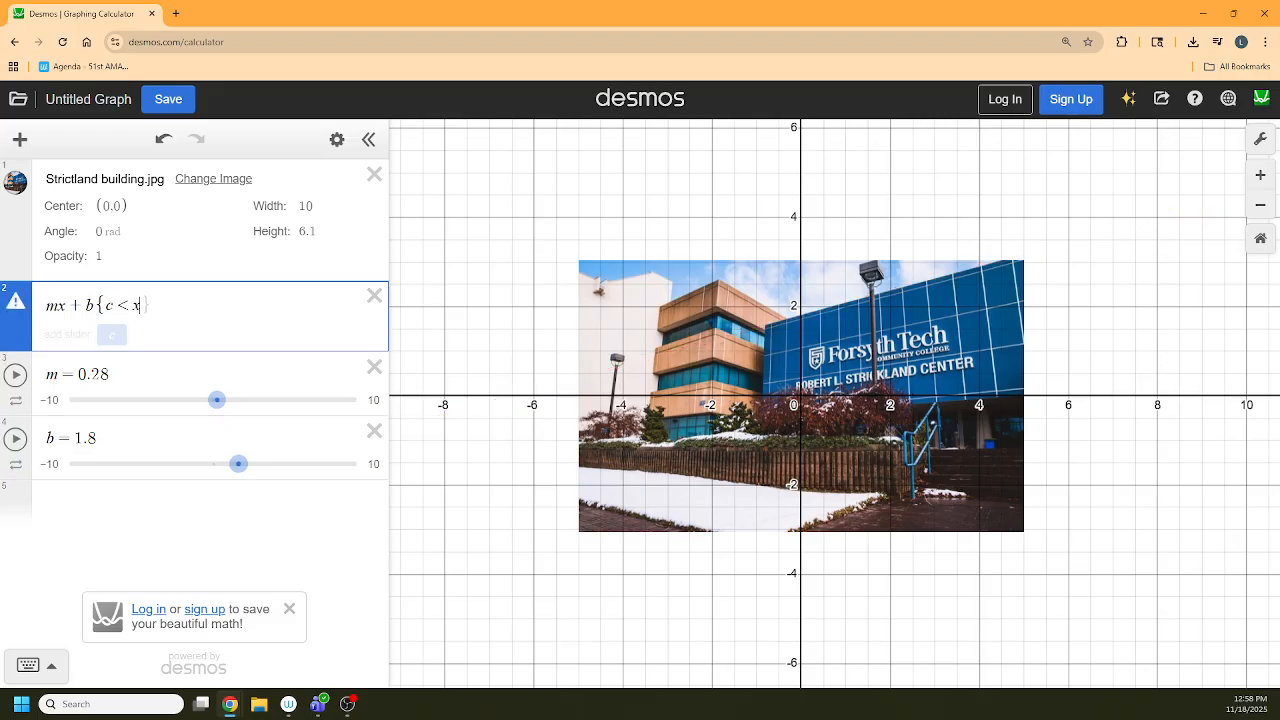
type("d")
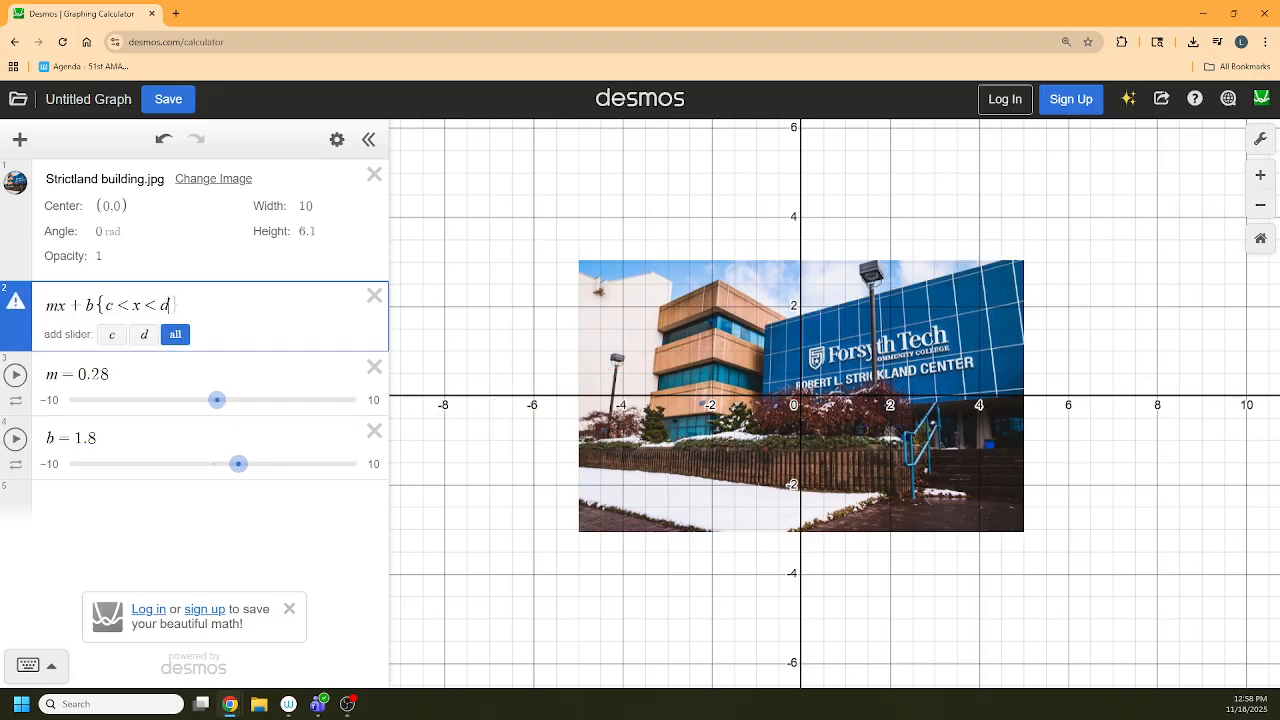
left_click(175, 334)
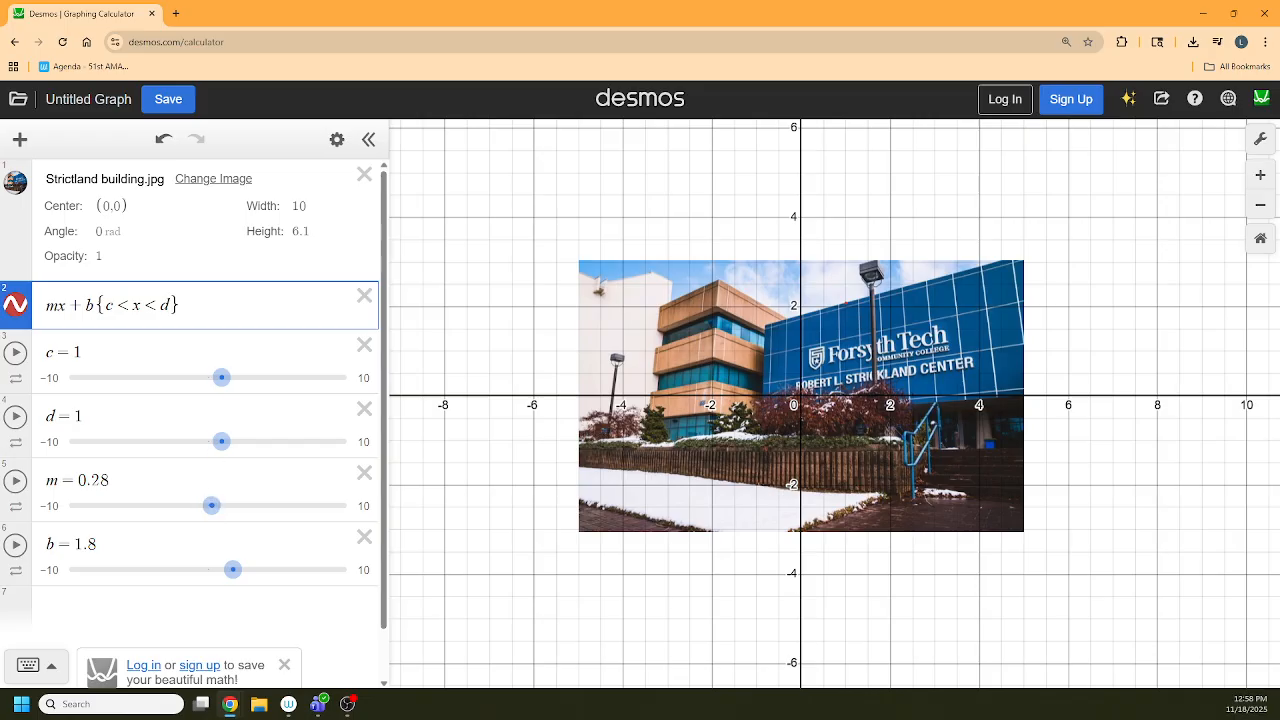
Step: Trim the line to the ends of the blue roof edge by setting c to -0.78 and d to 4.5
left_click_drag(228, 385, 203, 387)
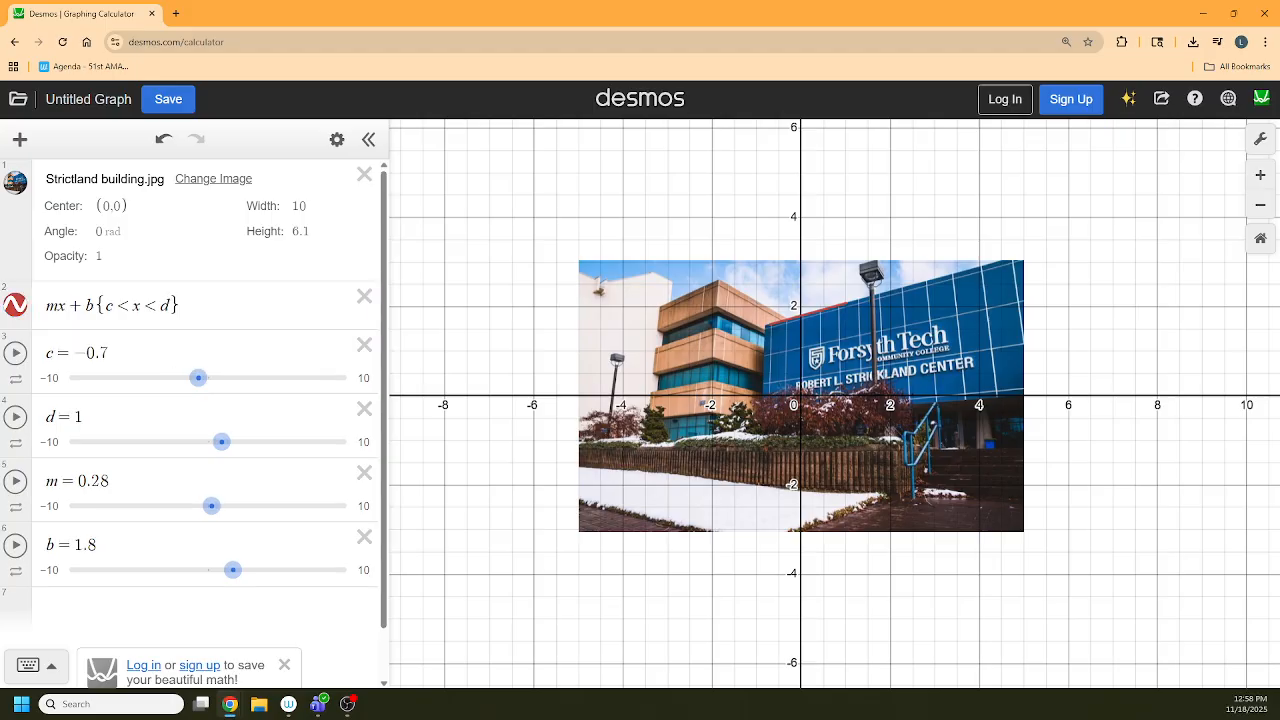
left_click(110, 352)
type("5")
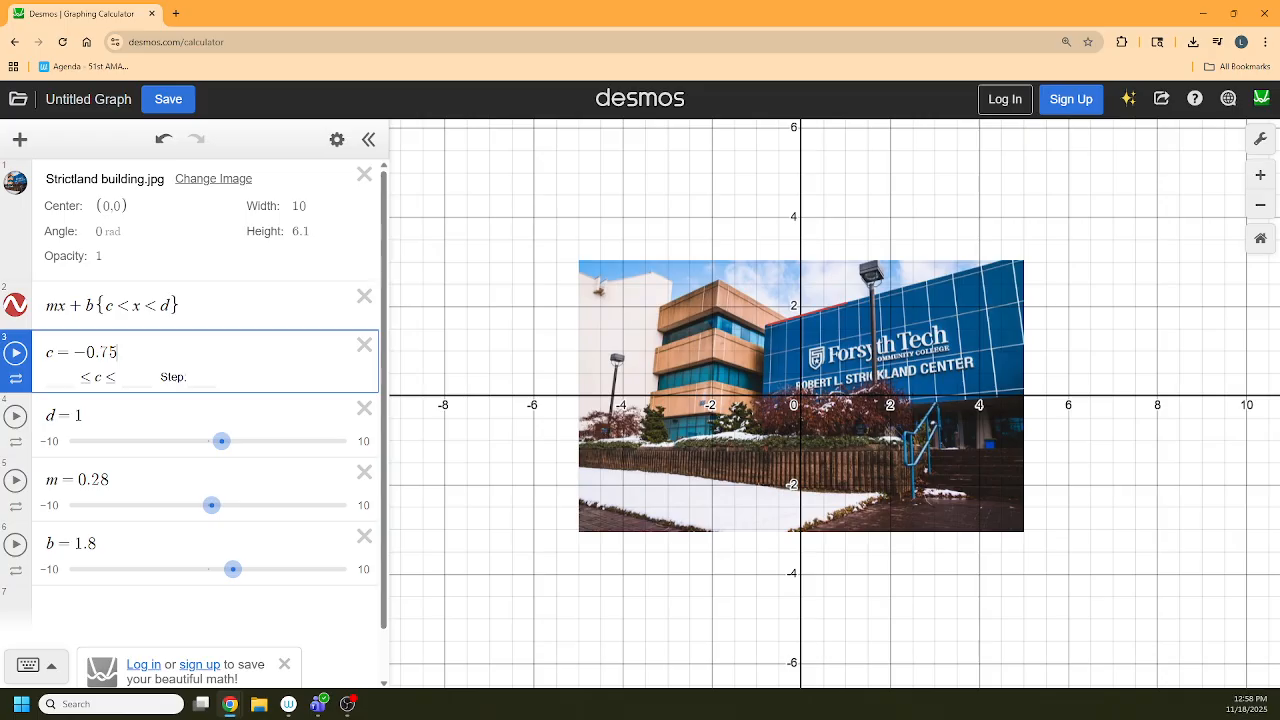
key("BackSpace")
type("8")
left_click_drag(223, 442, 272, 442)
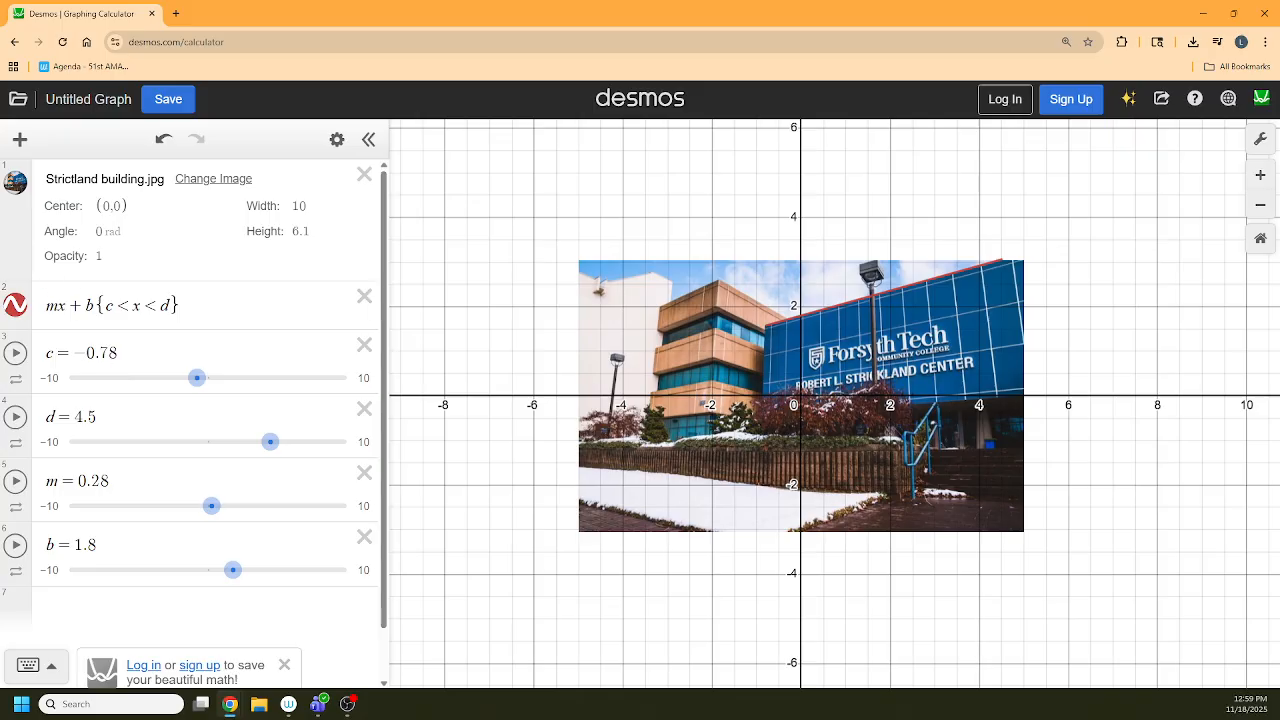
Step: Replace the variables in the line's expression with fixed numbers so it reads 0.28x + 1.8{-0.78 < x < 4.5}
left_click(101, 303)
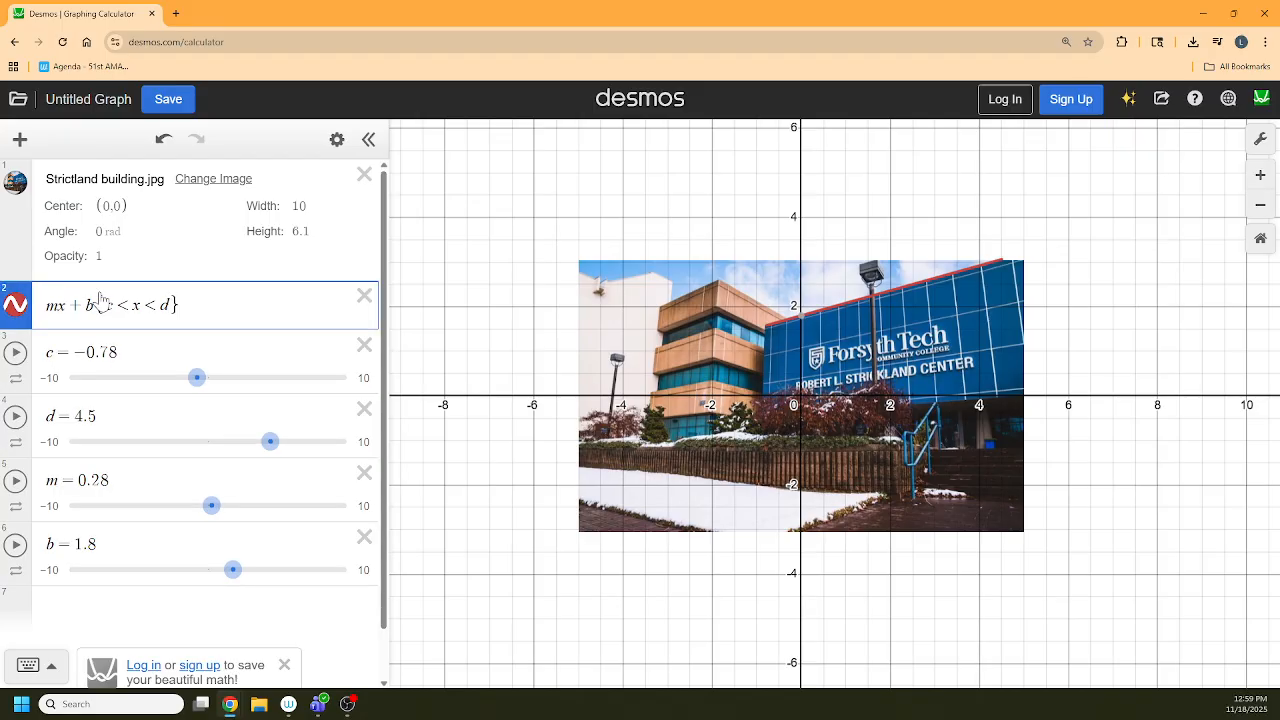
key("BackSpace")
type("0.28")
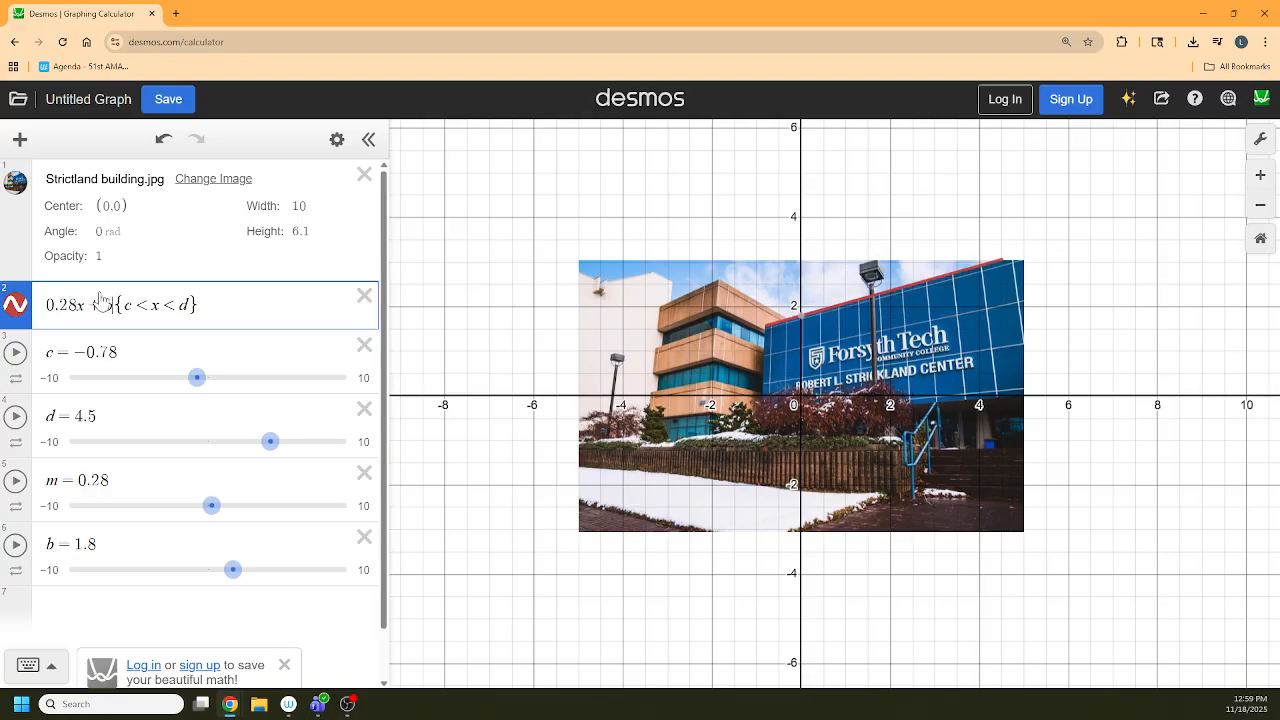
key("BackSpace")
type("1.8")
key("BackSpace")
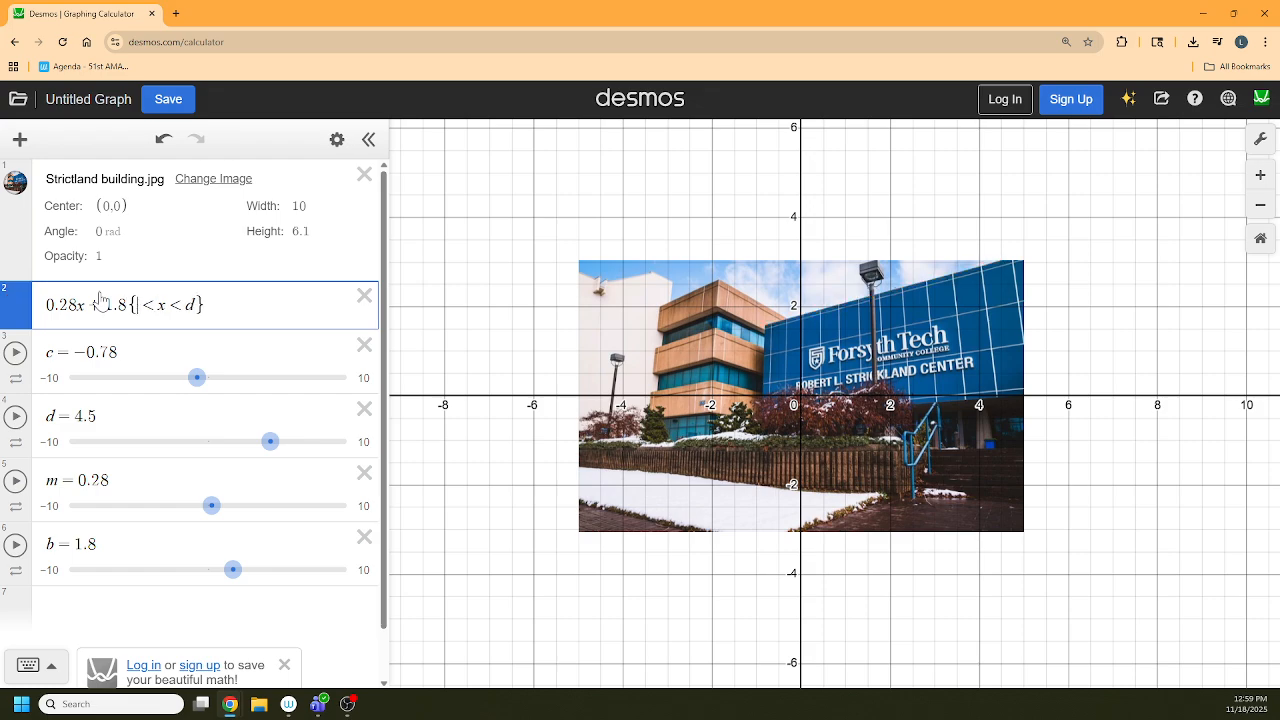
type("-7")
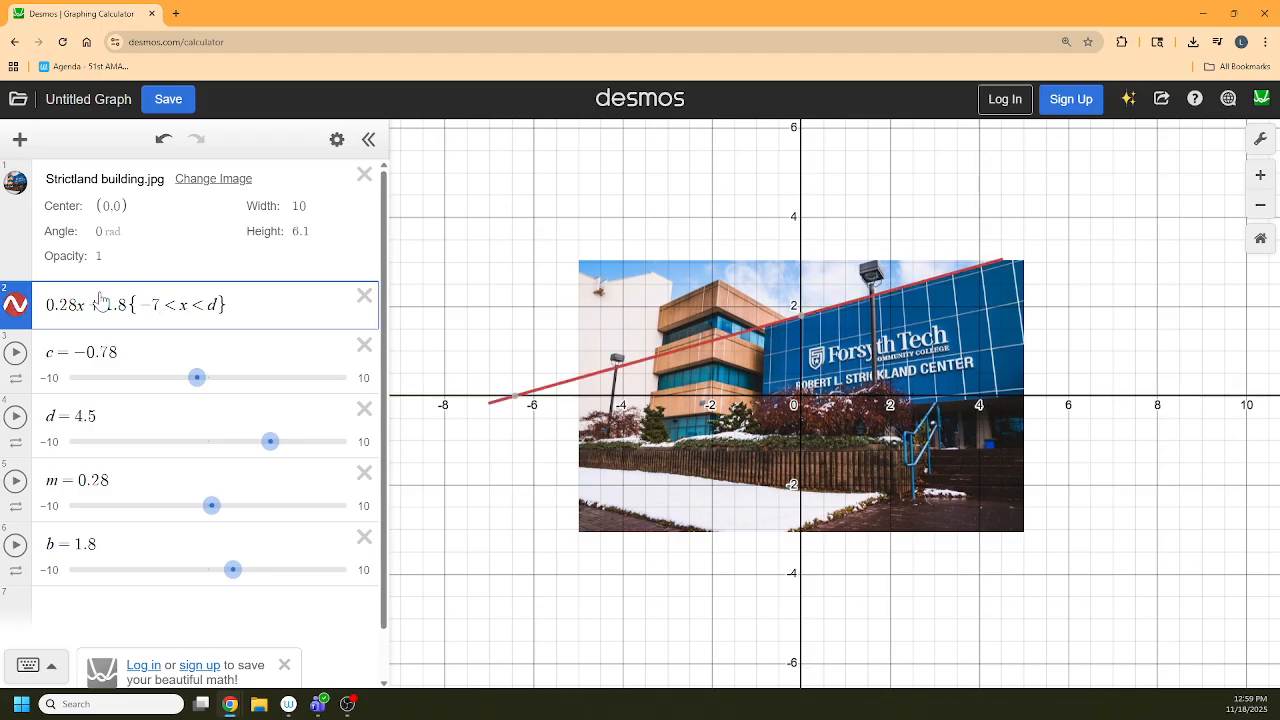
key("BackSpace")
type("0.78")
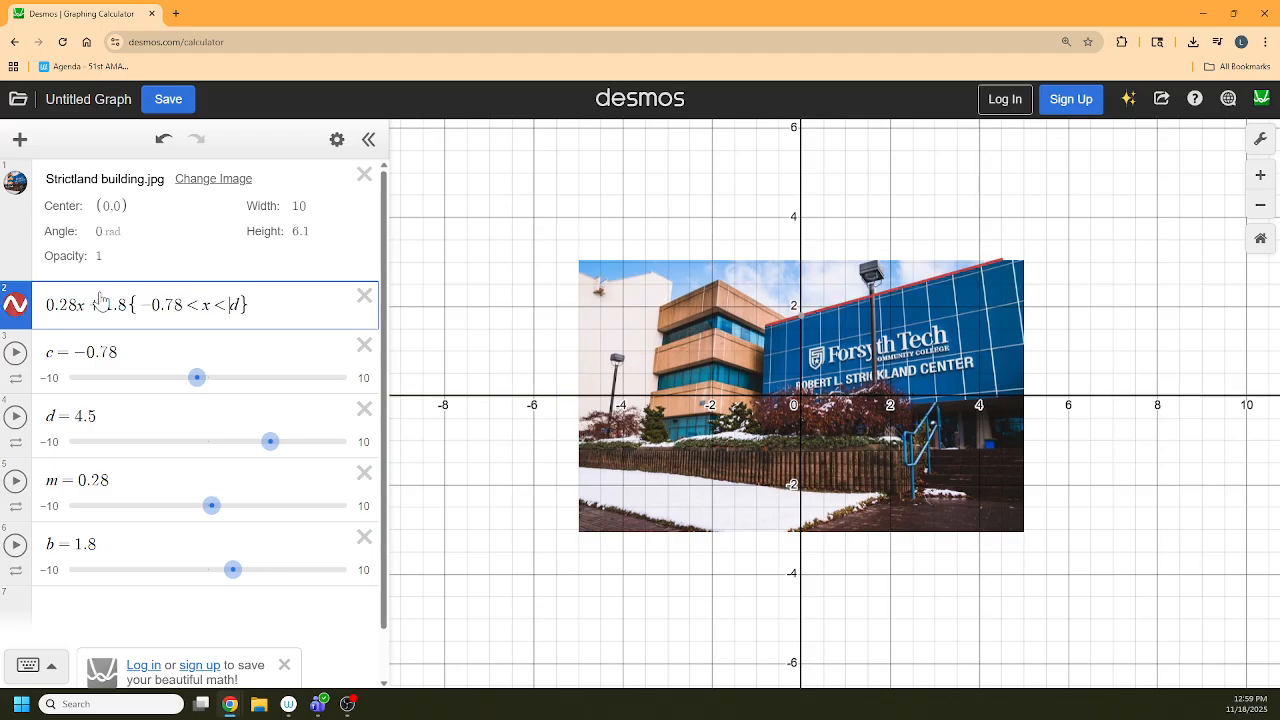
key("BackSpace")
type("4.5")
Step: Delete the slider rows for c, d, m and b
left_click(364, 345)
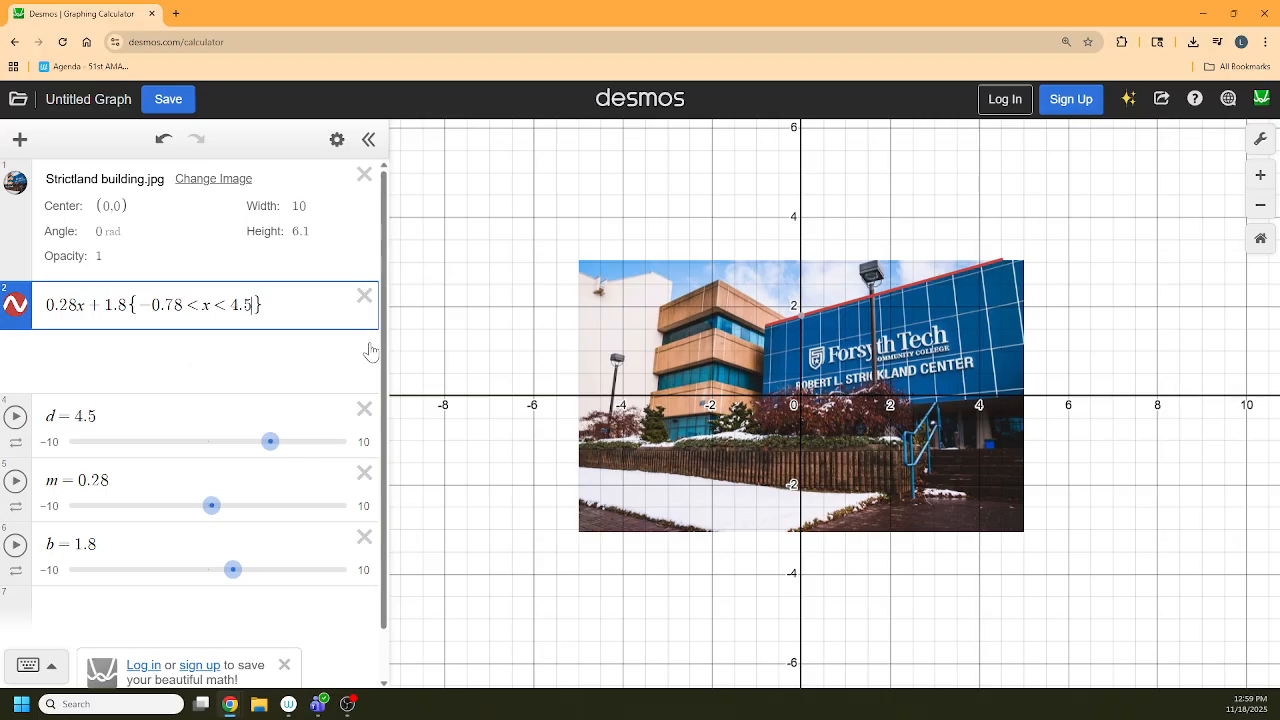
left_click(366, 345)
left_click(372, 346)
left_click(372, 346)
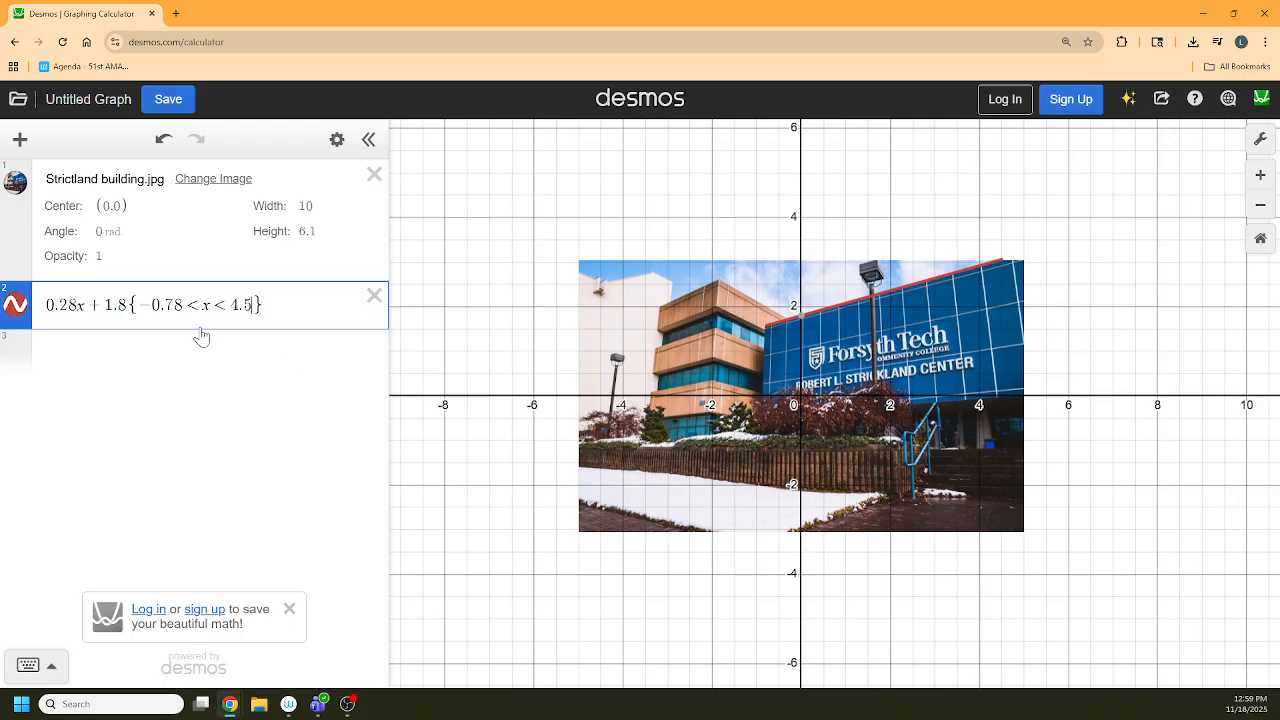
Step: Add a second line mx + b below the finished roof segment, with new sliders for m and b
left_click(86, 356)
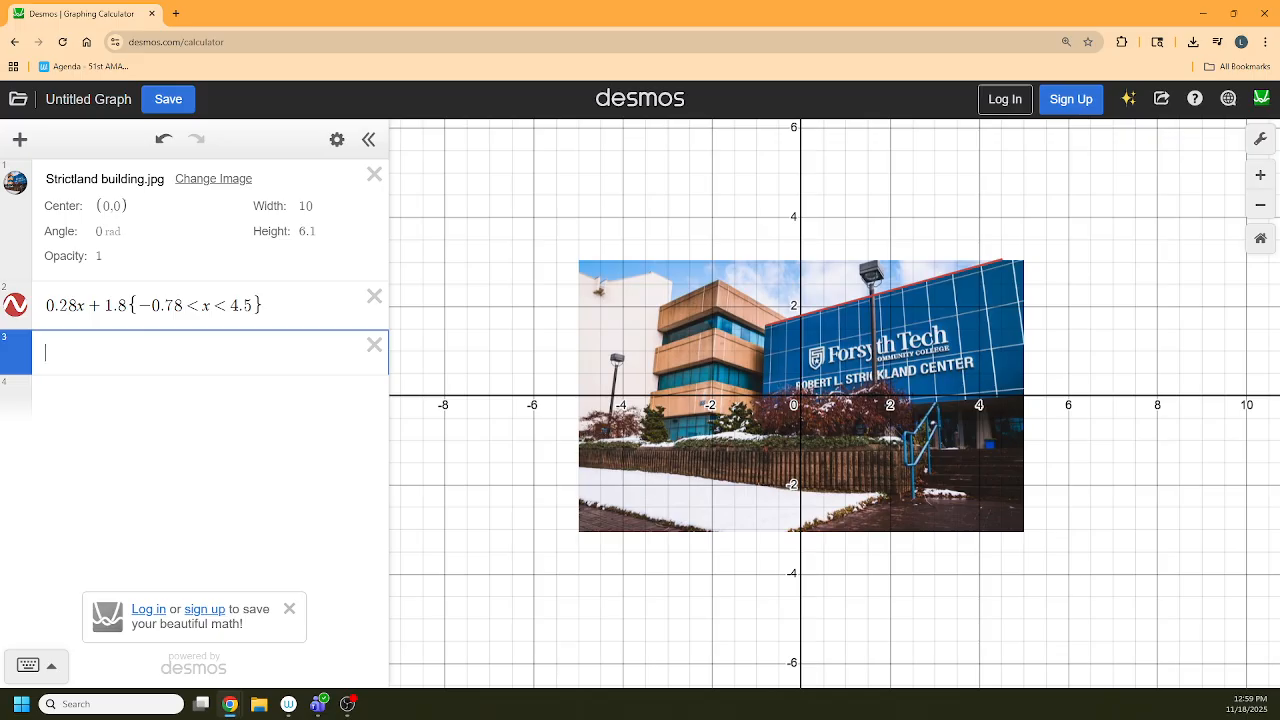
type("mx+b")
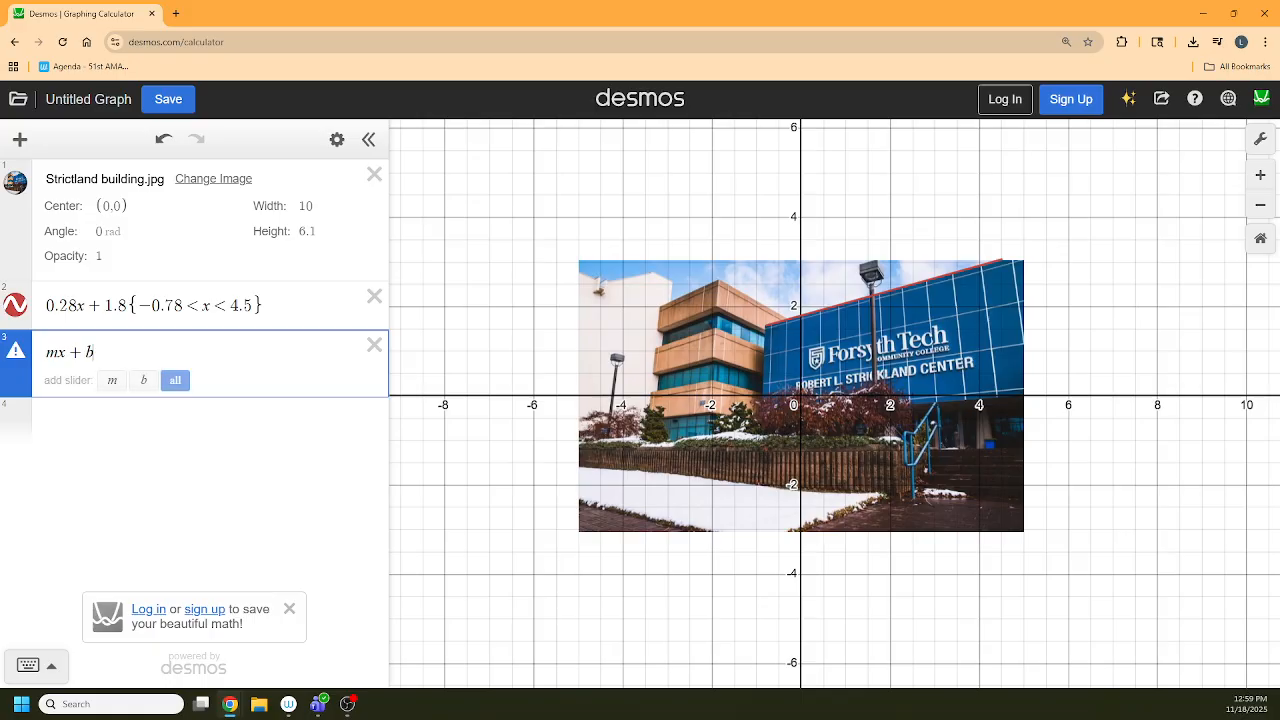
left_click(176, 380)
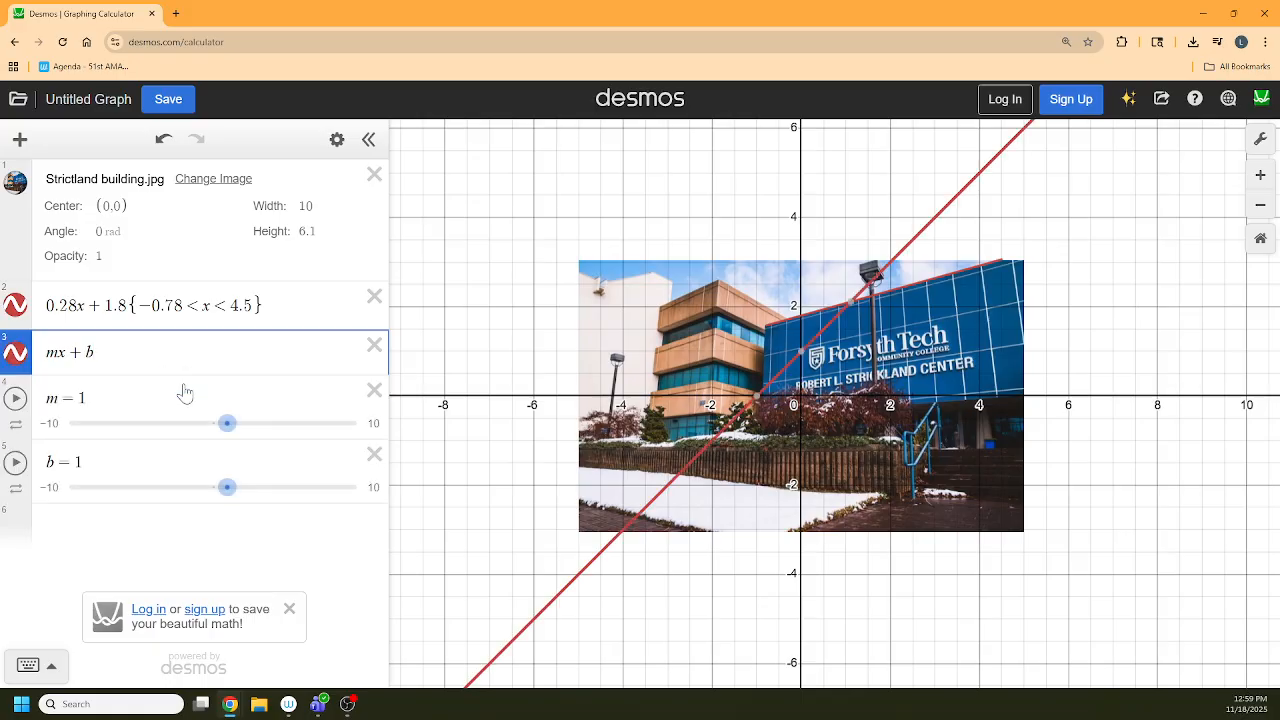
Step: Raise m to 10 and b to 9.6, and set m's slider range to -100 to 100 with a step of 0.01
left_click_drag(227, 423, 382, 432)
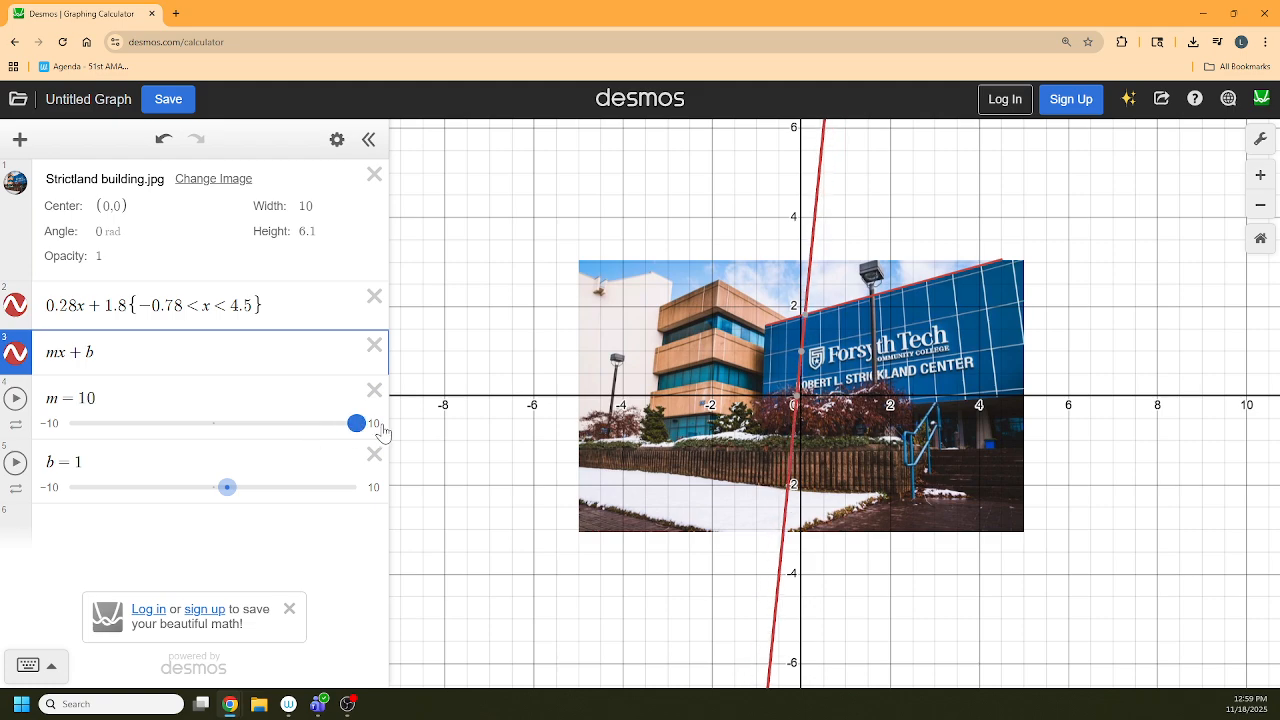
left_click_drag(227, 487, 349, 490)
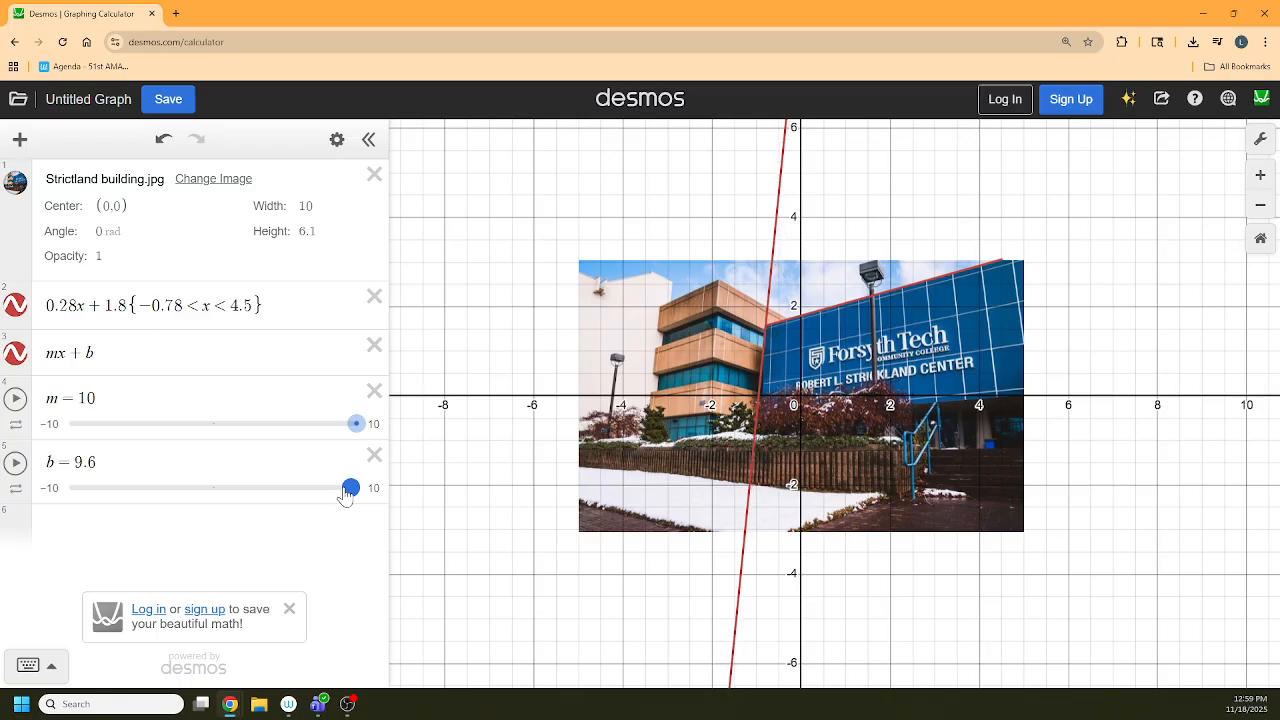
left_click(373, 425)
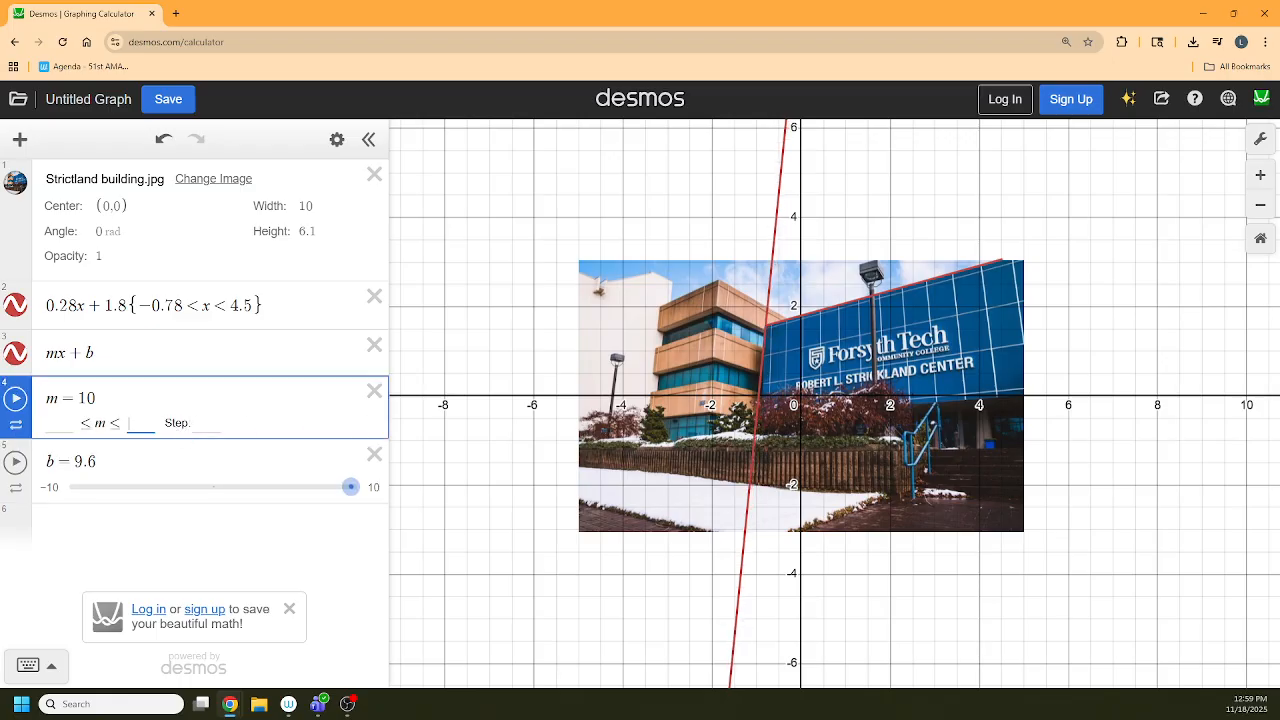
left_click(59, 424)
type("-100")
key("Tab")
type("100")
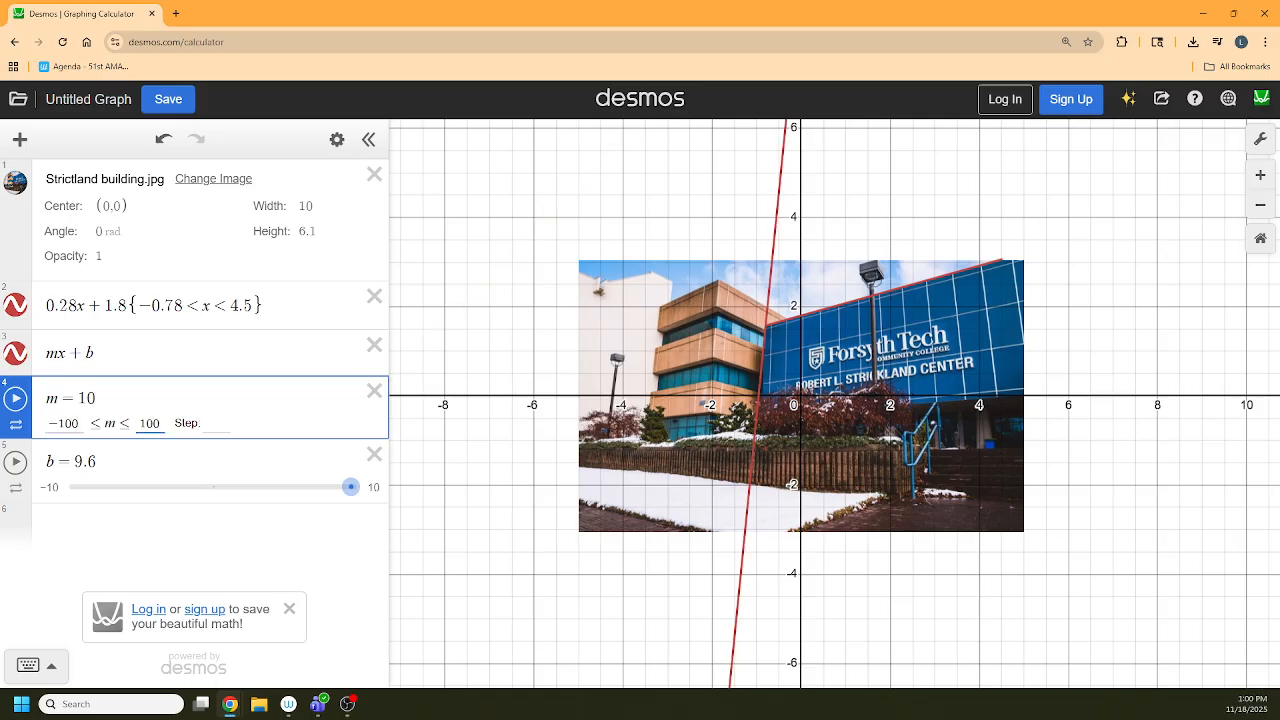
key("Tab")
type("0.001")
key("BackSpace")
key("BackSpace")
type("1")
Step: Set b's slider range to -100 to 100 and enter a step for it
left_click(46, 489)
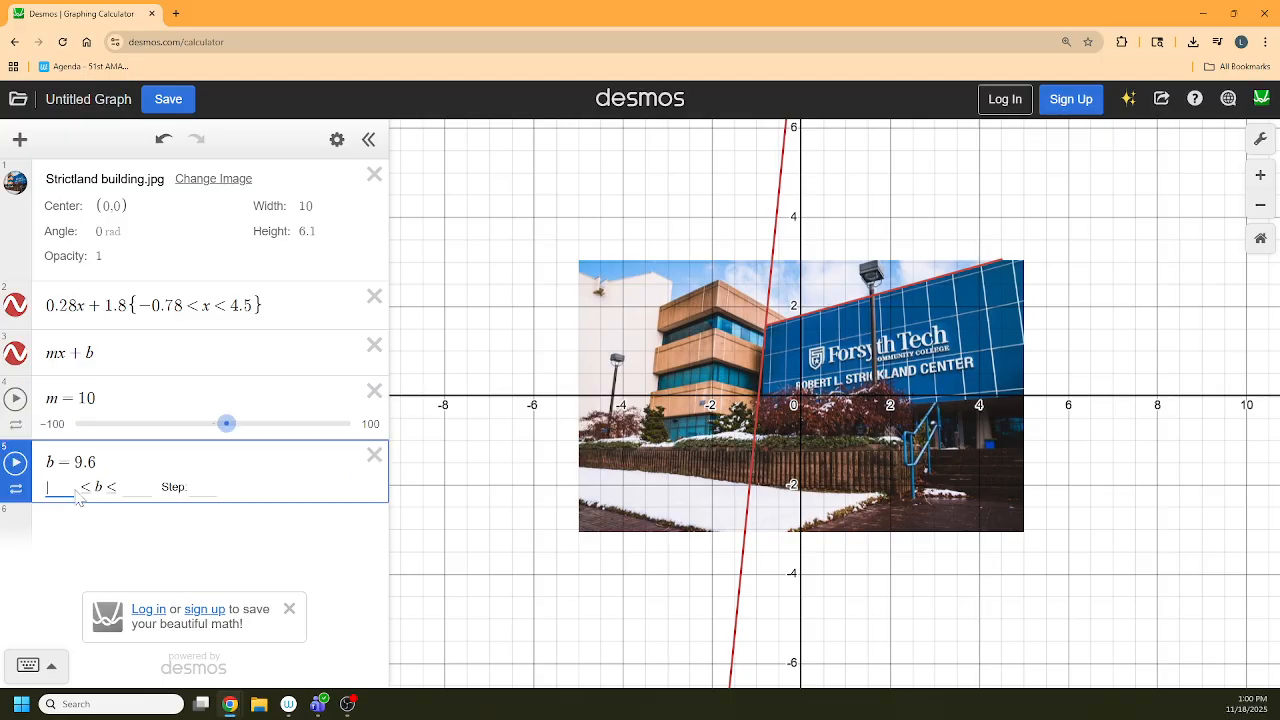
type("-100")
key("Tab")
type("100")
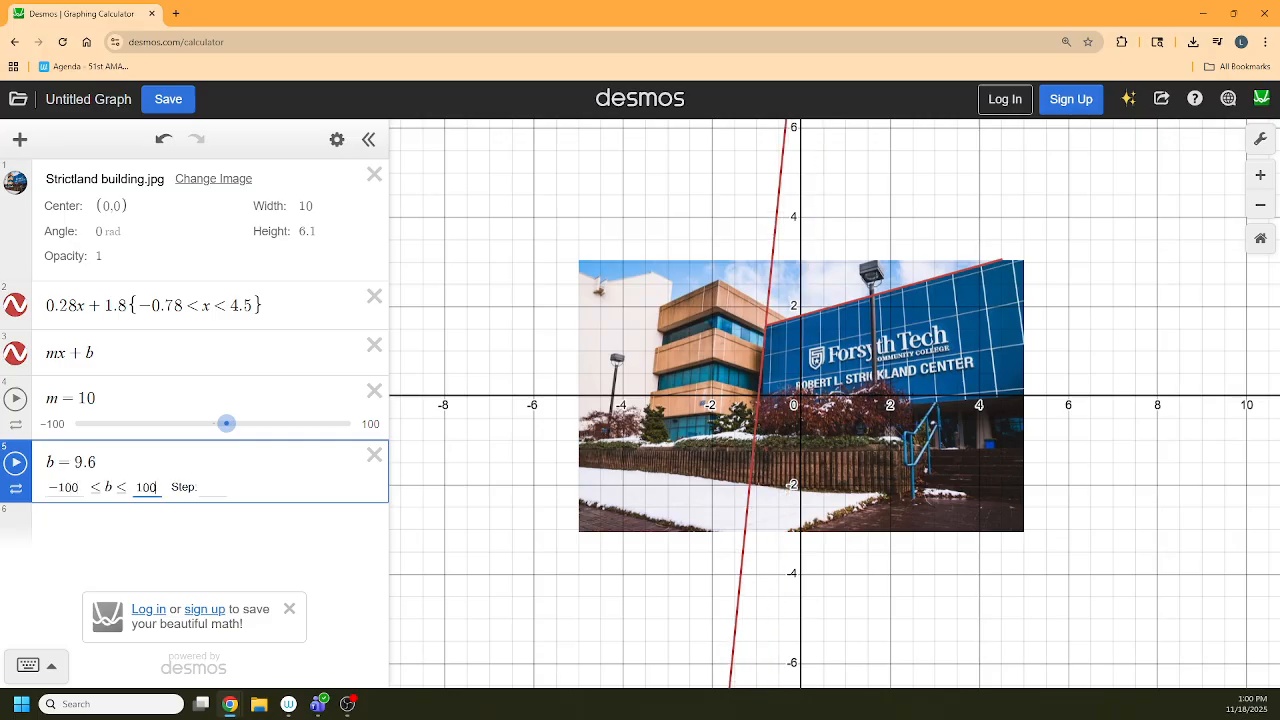
key("Tab")
type("0.0")
left_click(168, 545)
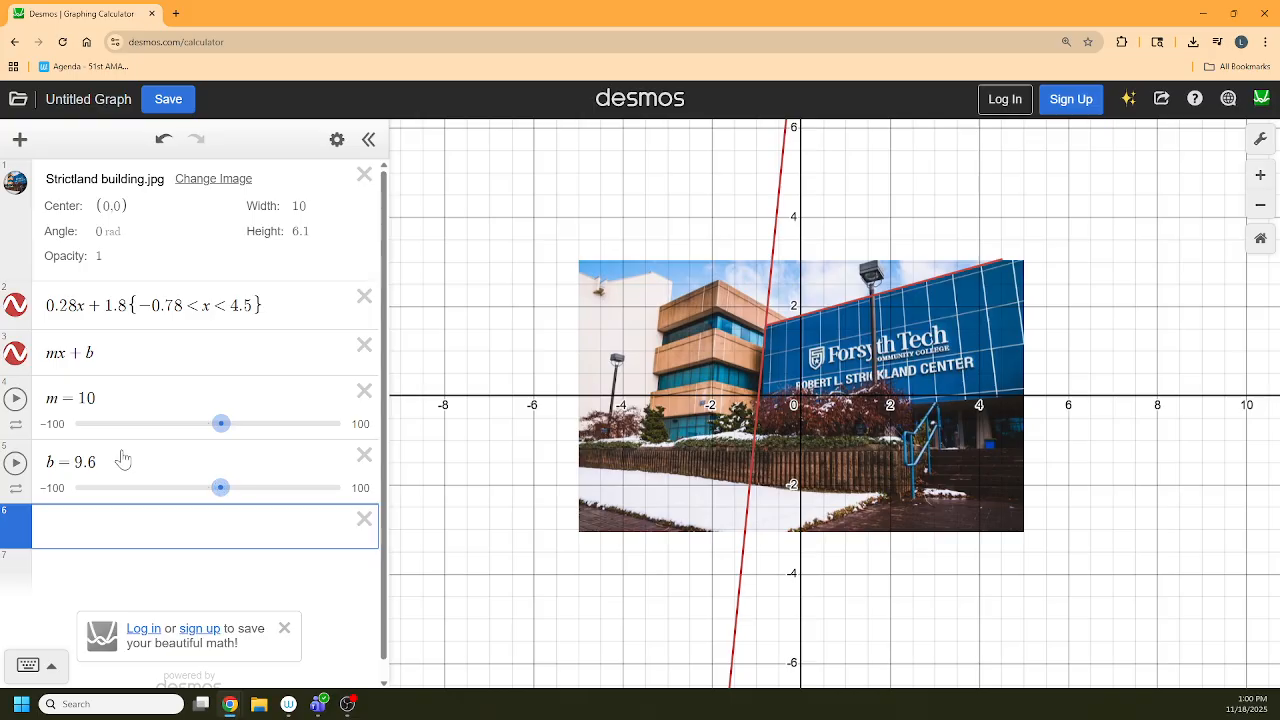
Step: Fit the second line to the blue building's left vertical edge by setting m to 79 and b to 66
left_click_drag(220, 428, 314, 440)
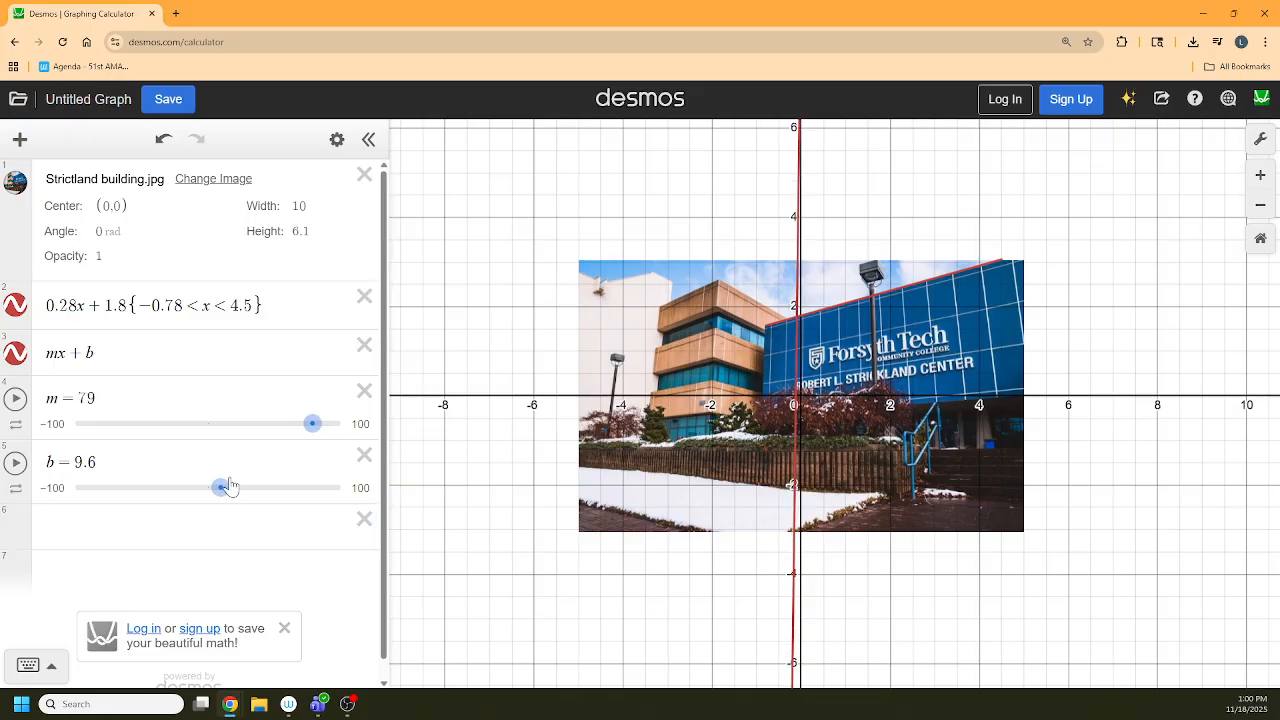
left_click_drag(230, 486, 294, 506)
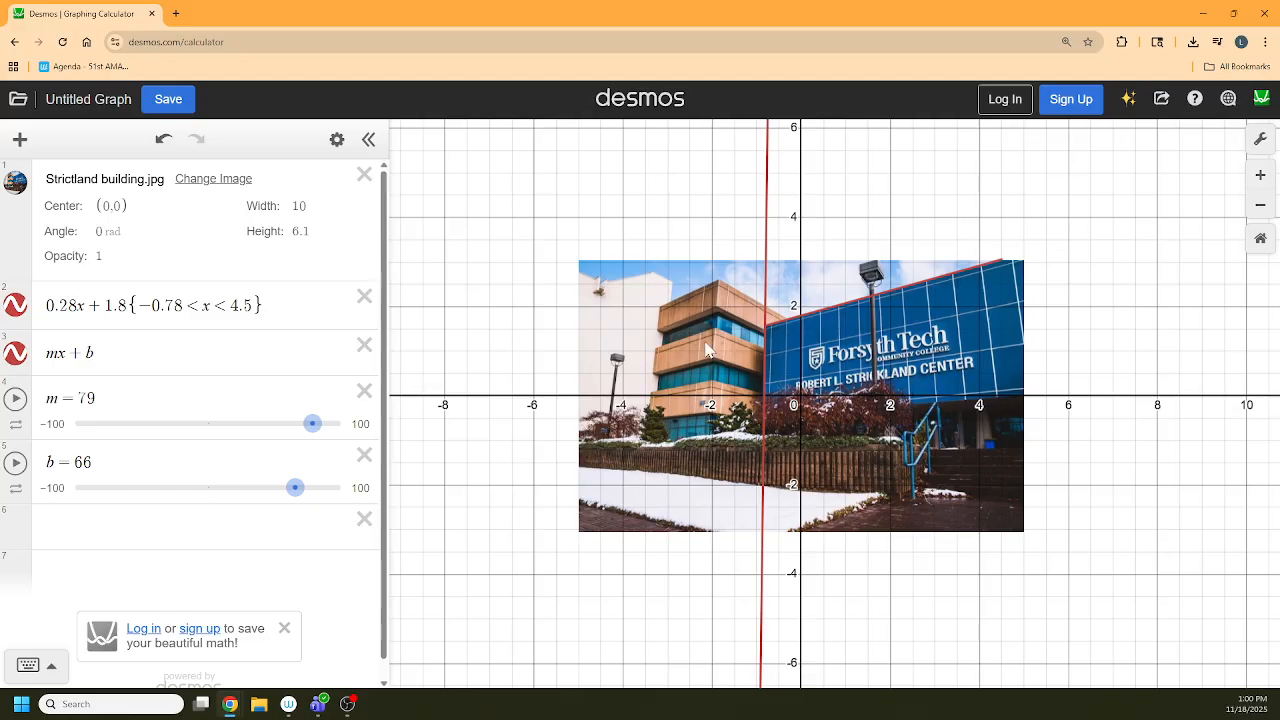
Step: Replace the variables in the second line with fixed numbers so it reads 79x + 66, and delete the b and m slider rows
left_click(91, 398)
double_click(86, 398)
key("ctrl+c")
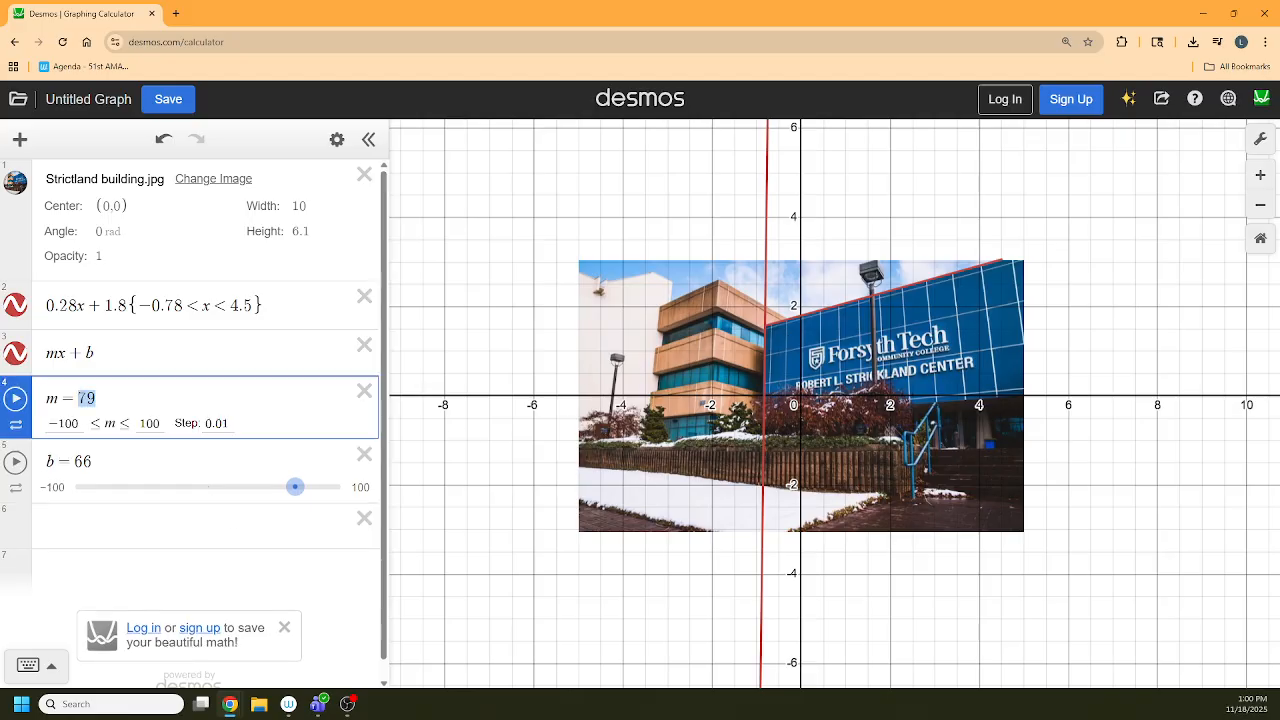
left_click(60, 352)
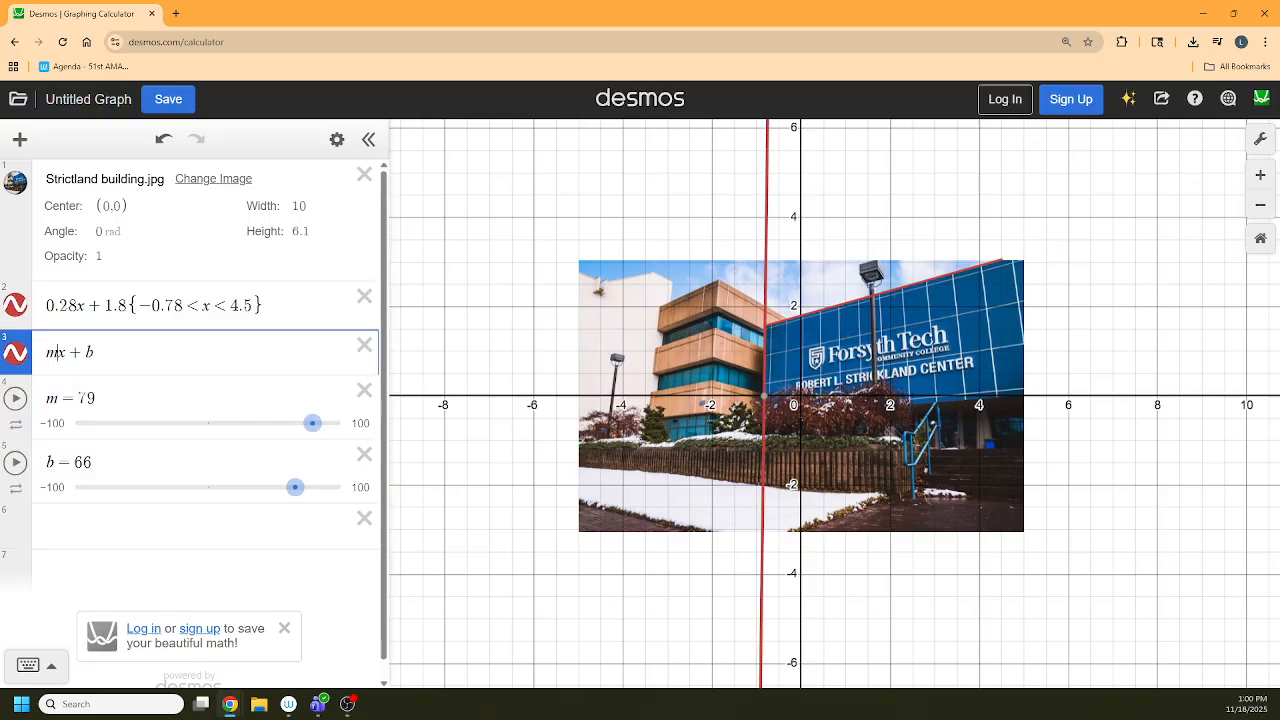
key("BackSpace")
key("ctrl+v")
key("BackSpace")
key("BackSpace")
type("+66")
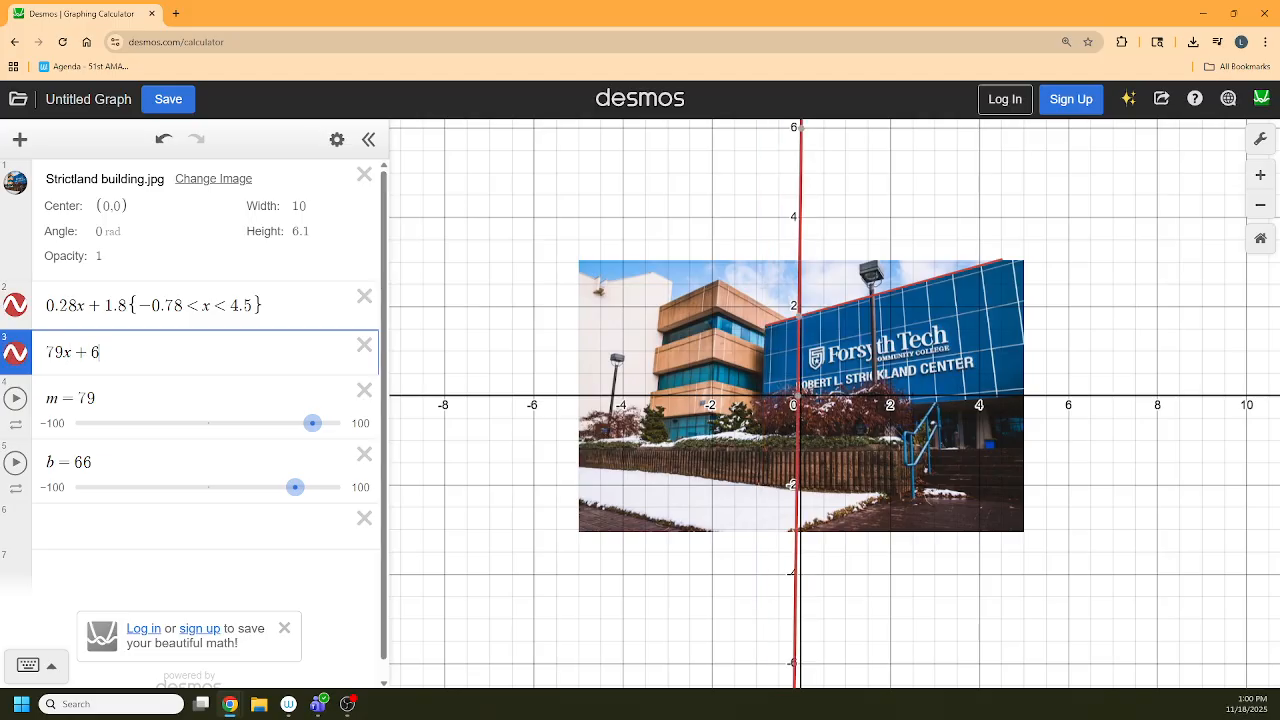
left_click(364, 454)
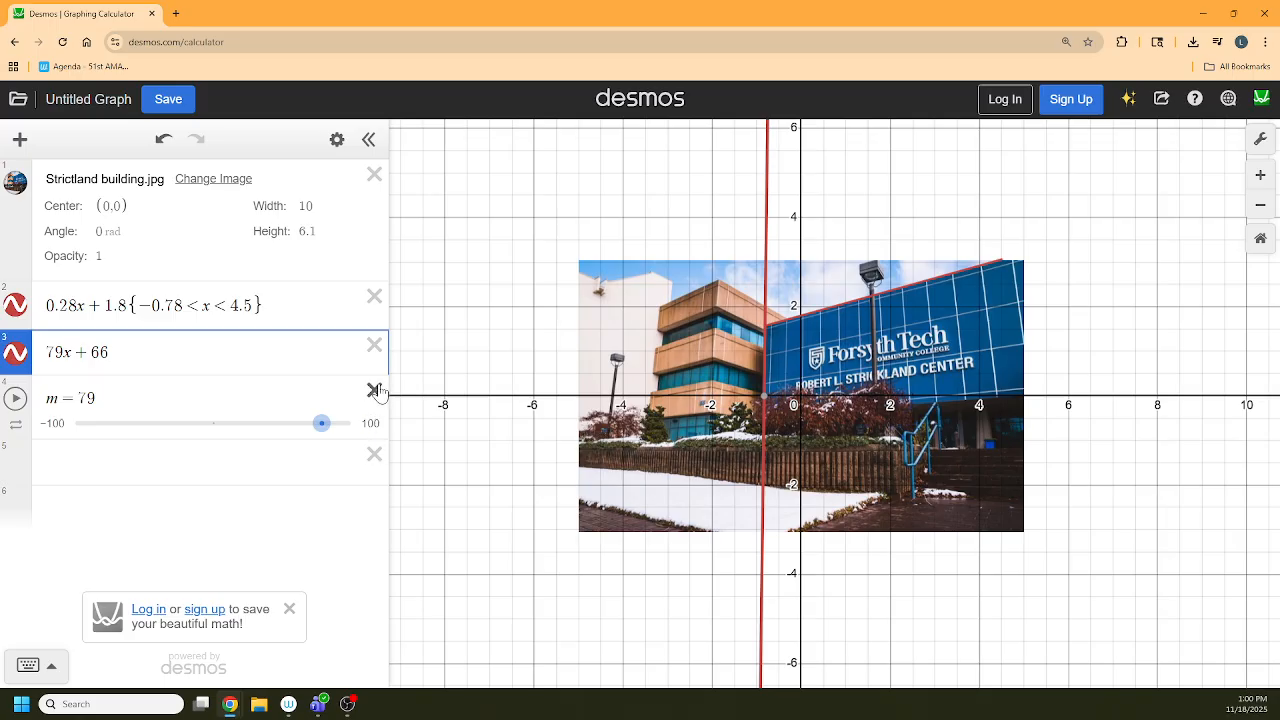
left_click(375, 392)
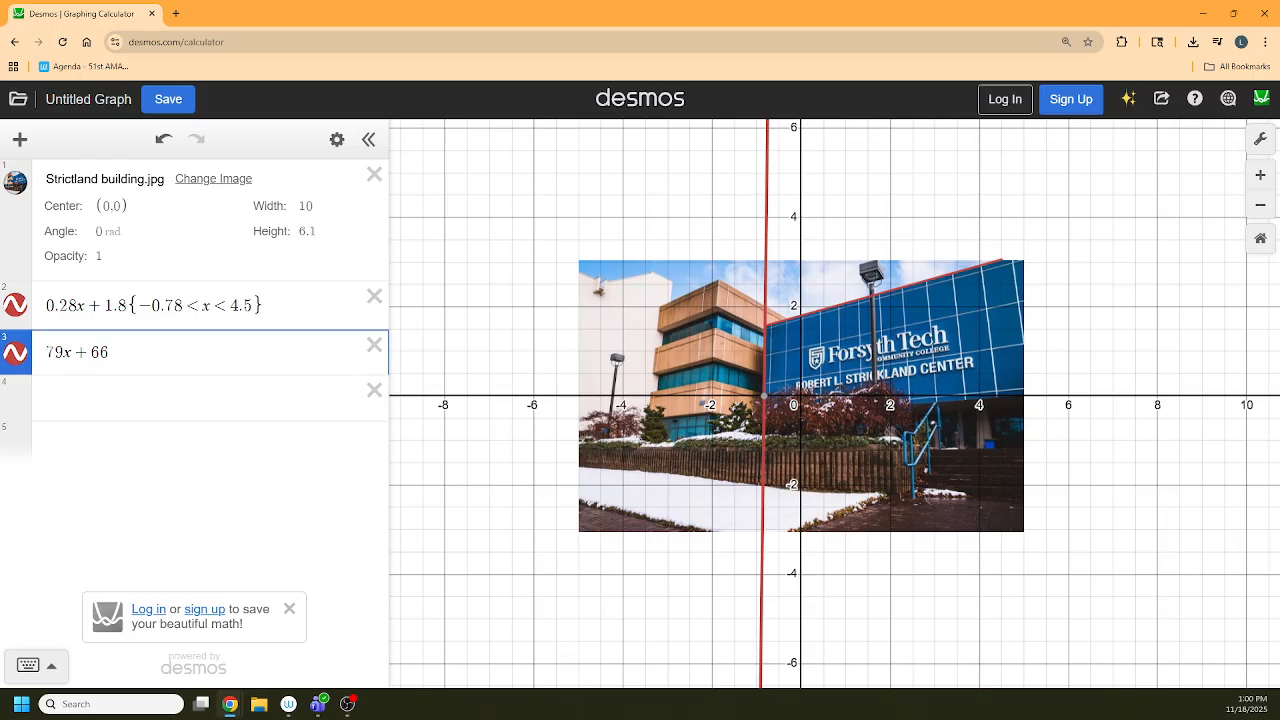
Step: Add the domain restriction {a < x < b} to 79x + 66 and create sliders for a and b
type("{")
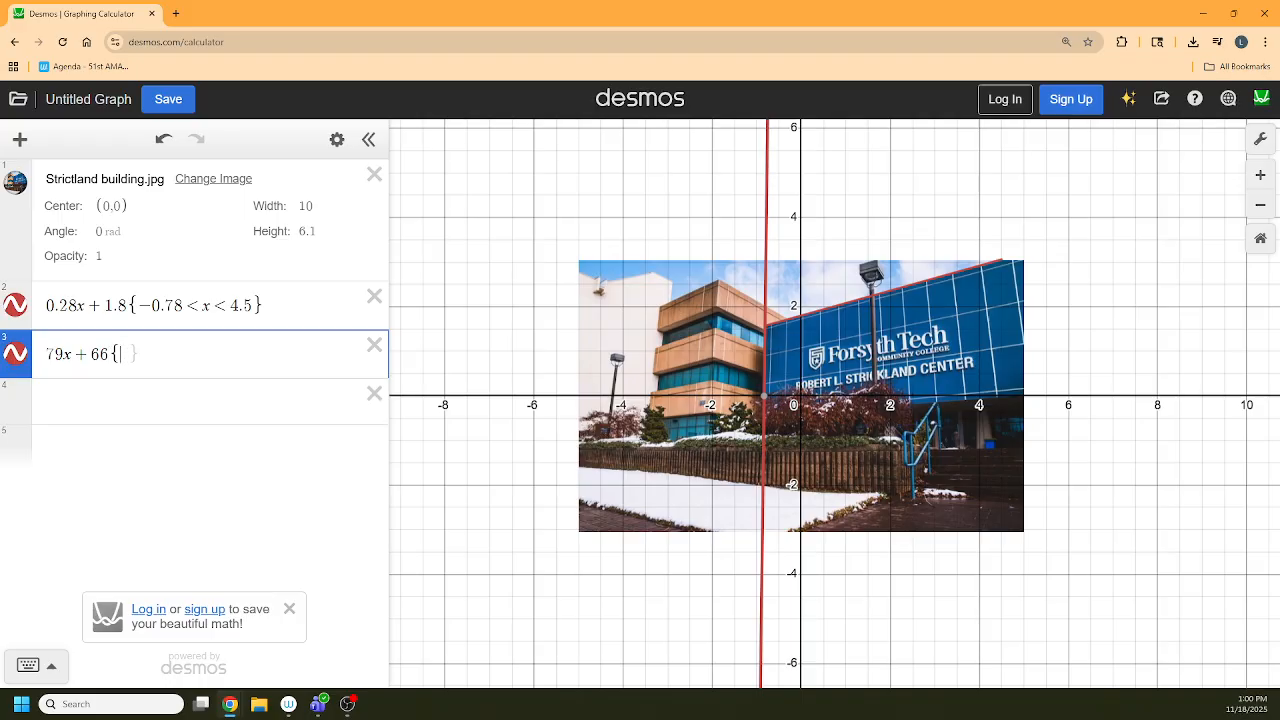
type("x")
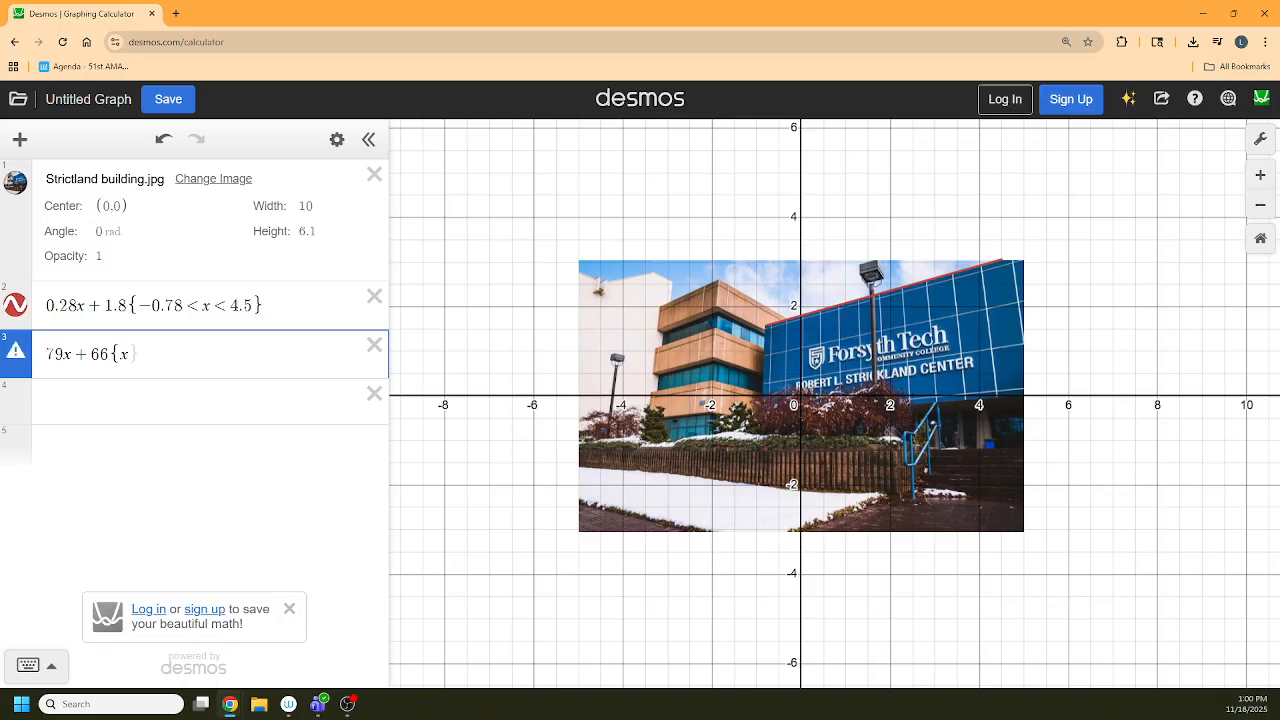
key("BackSpace")
type("a < x < b")
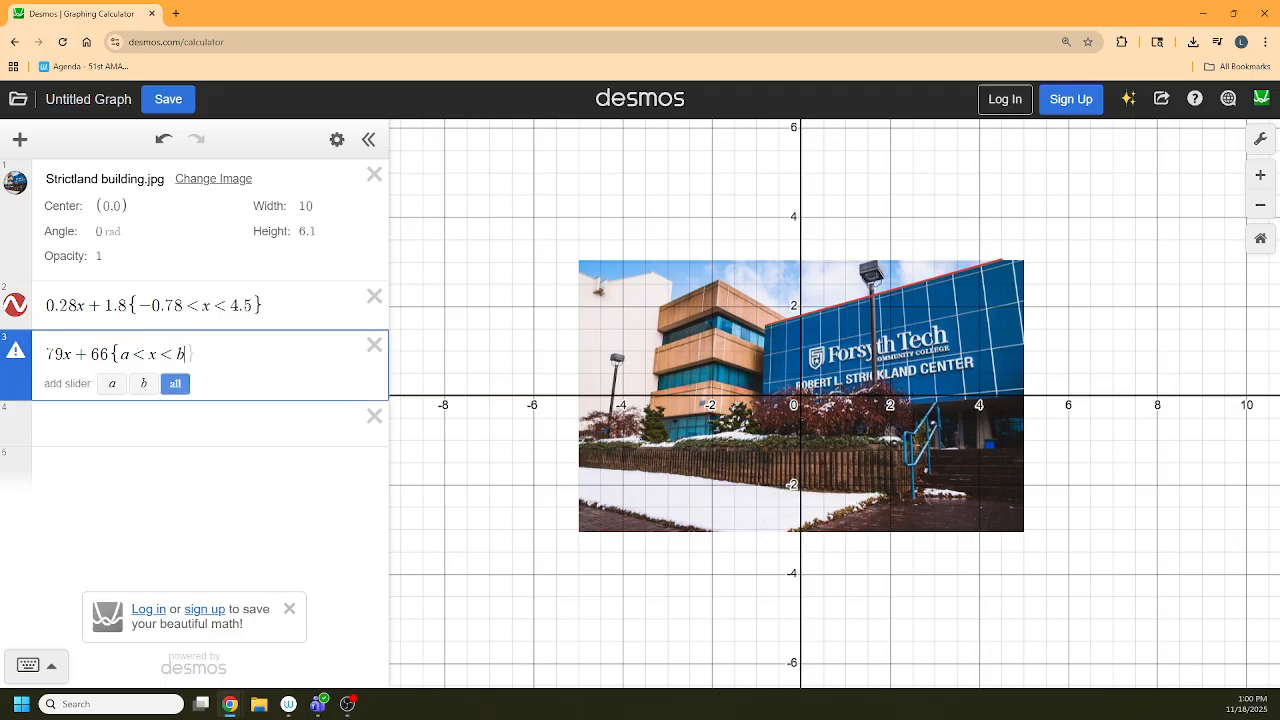
key("Right")
left_click(175, 383)
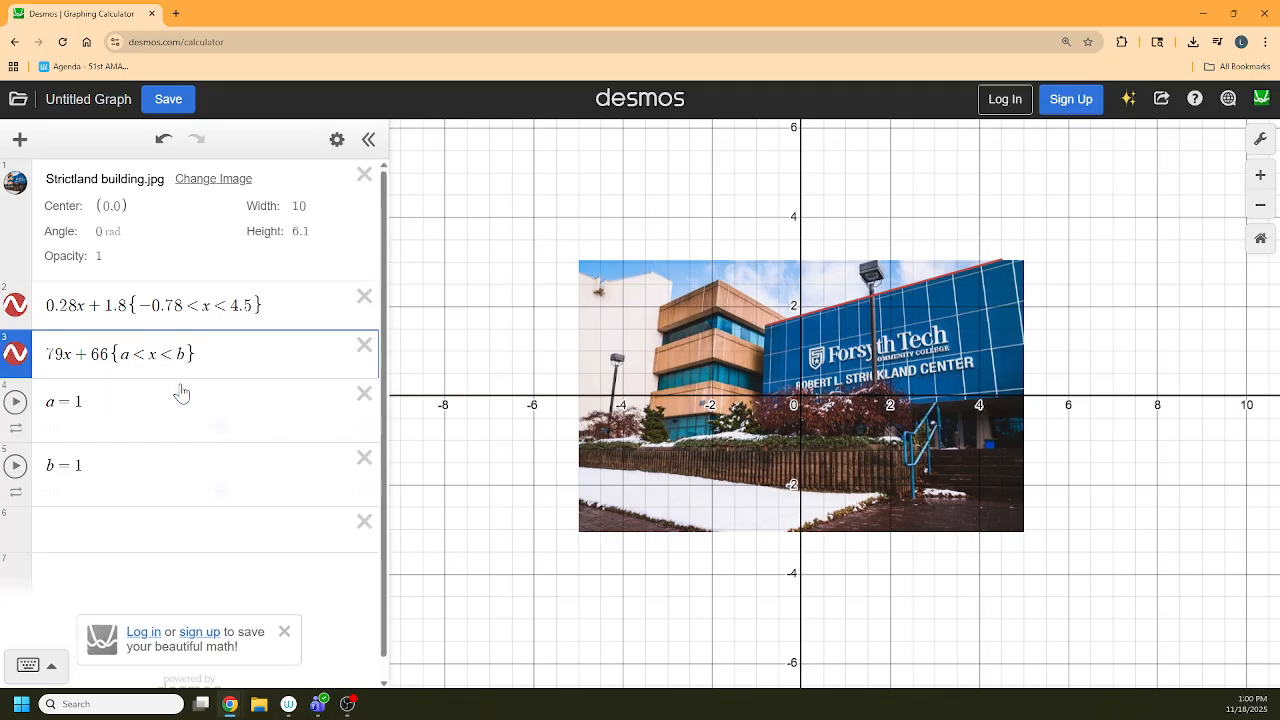
Step: Set a's slider range to -10 to 10 with a step of 0.001
left_click(51, 429)
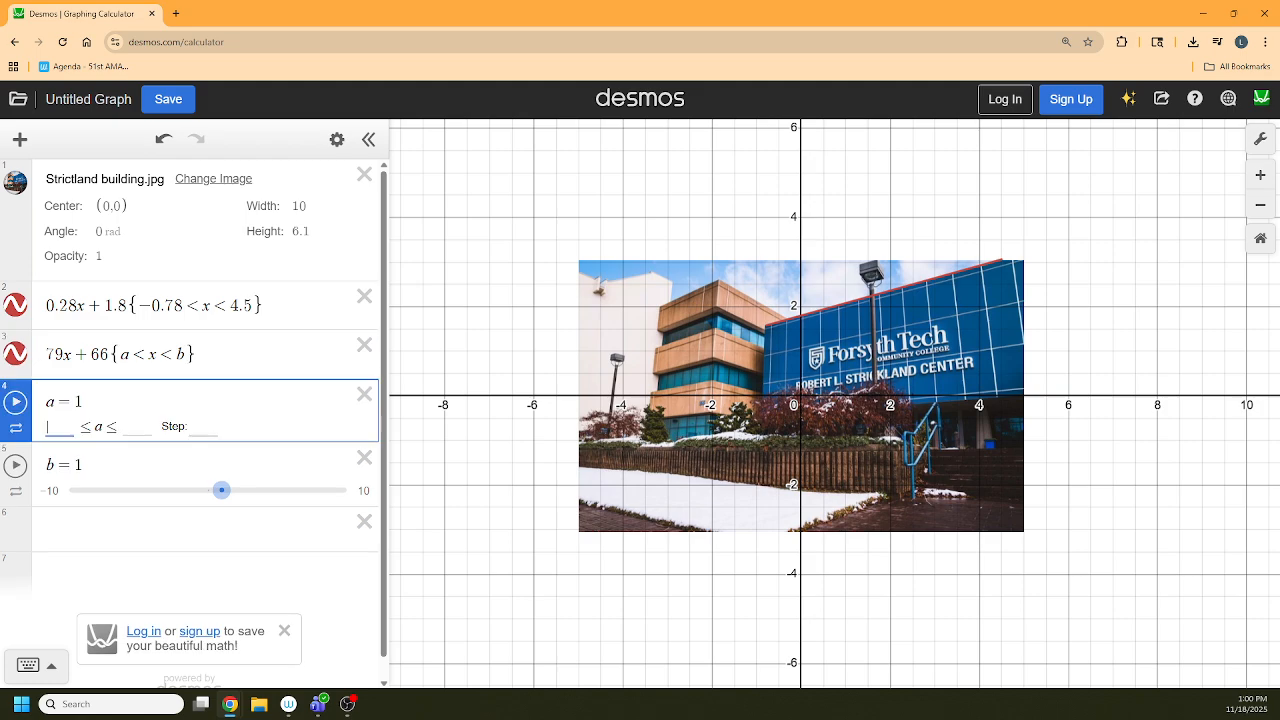
left_click(203, 427)
type("0.001")
left_click(48, 428)
type("-10")
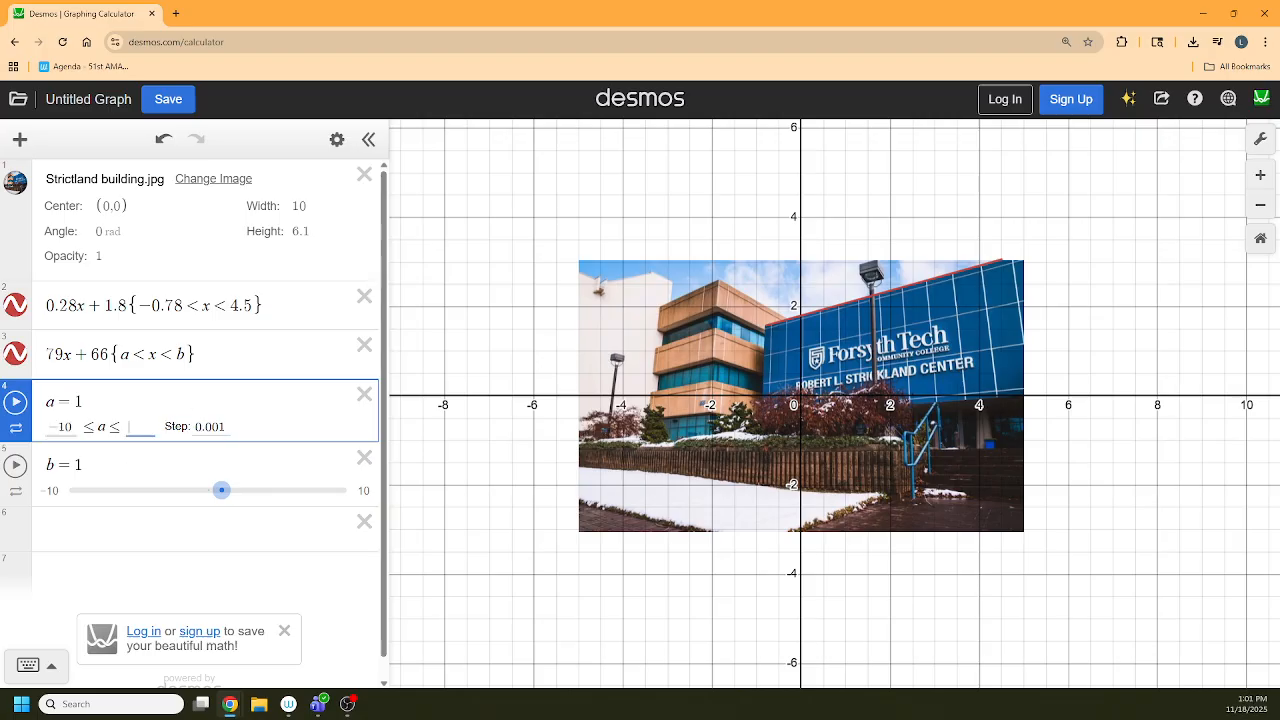
key("Tab")
type("10")
left_click(198, 362)
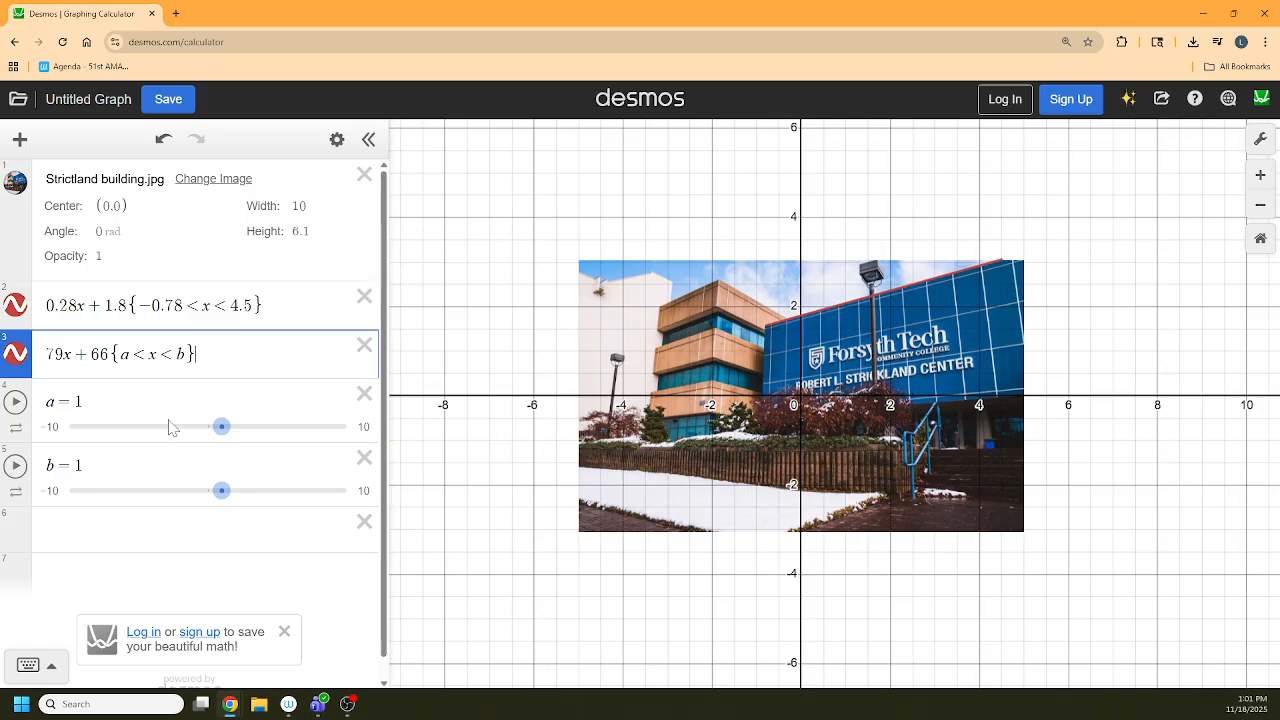
Step: Trim the lower end of the vertical line at the base of the blue wall by setting a to -0.84
left_click_drag(223, 431, 197, 433)
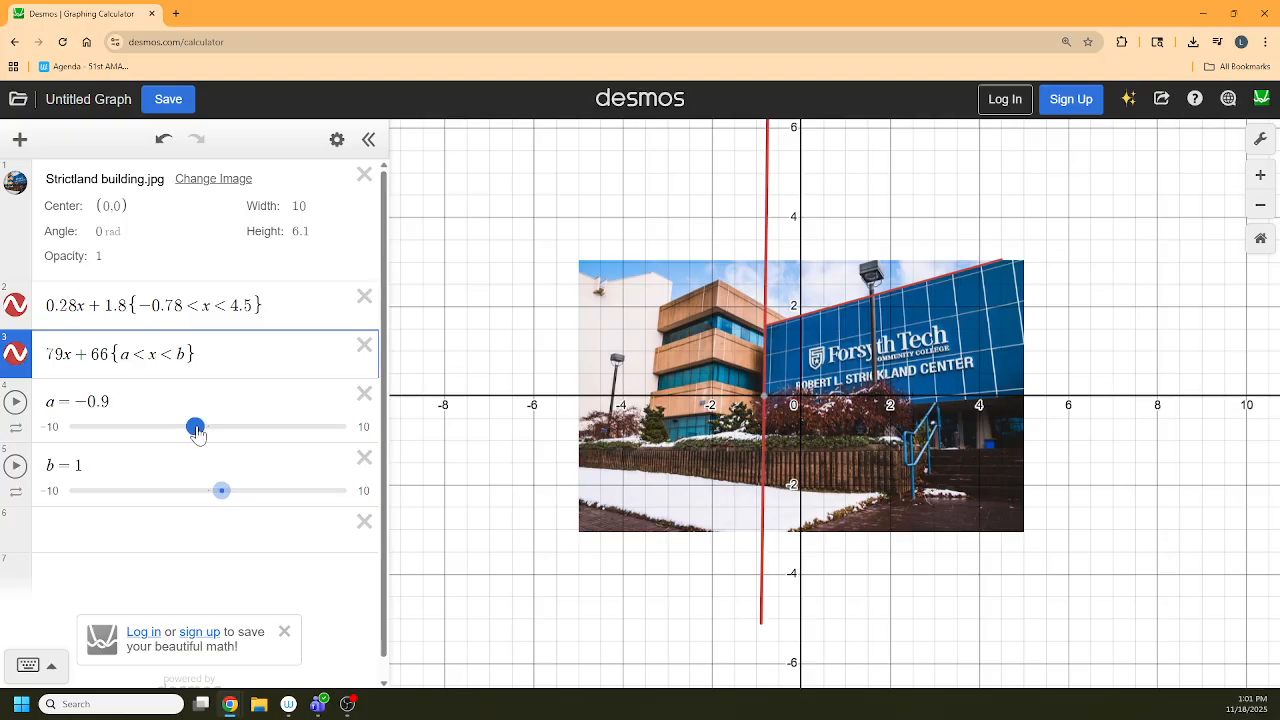
left_click(197, 431)
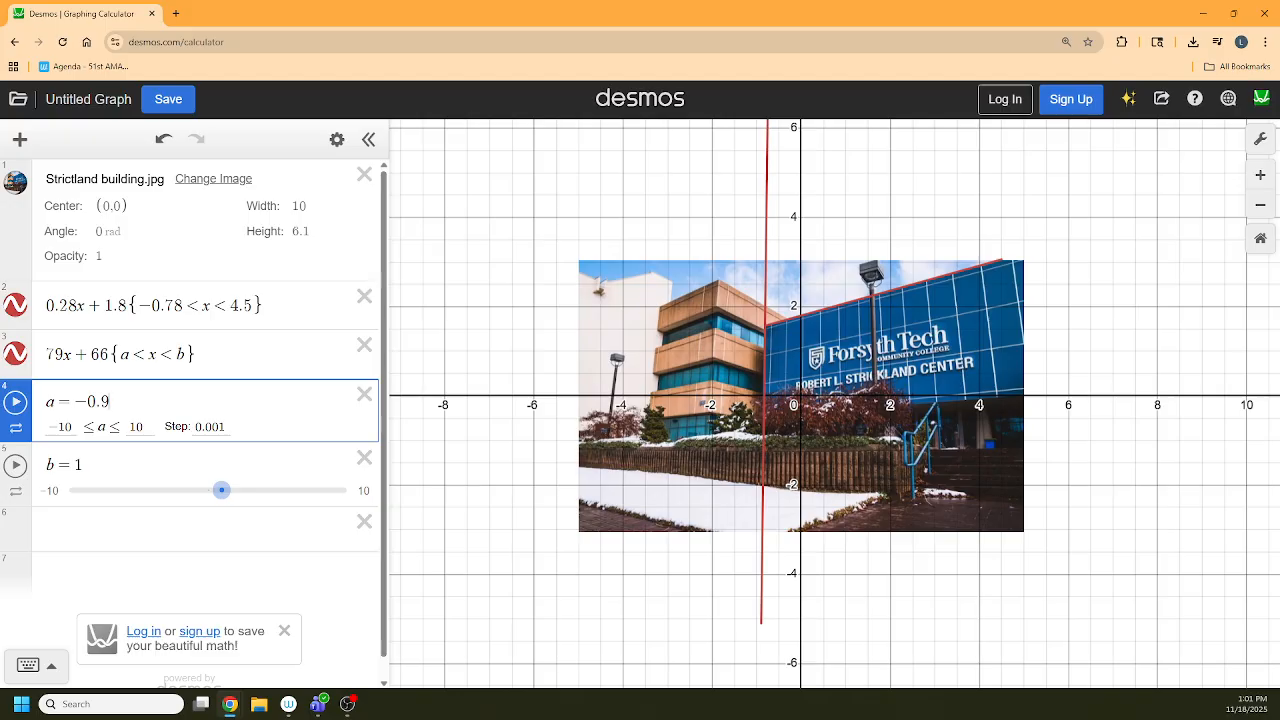
type("0")
key("BackSpace")
key("BackSpace")
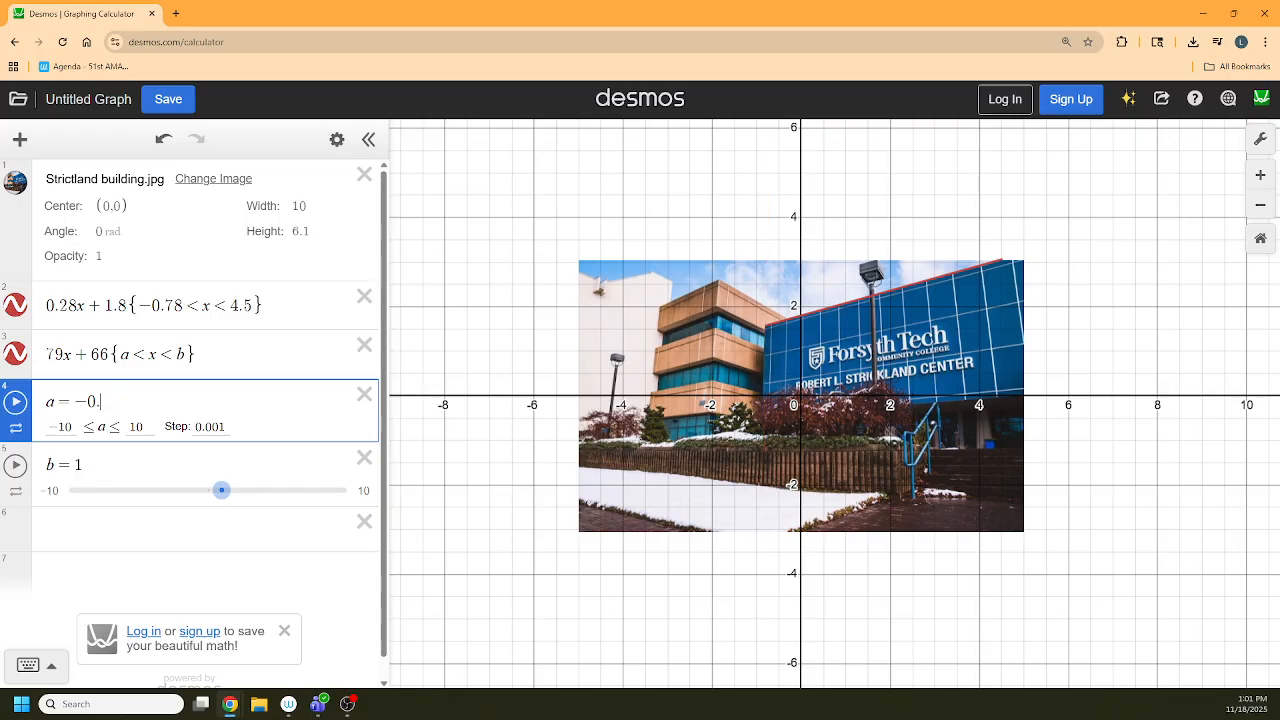
type("811")
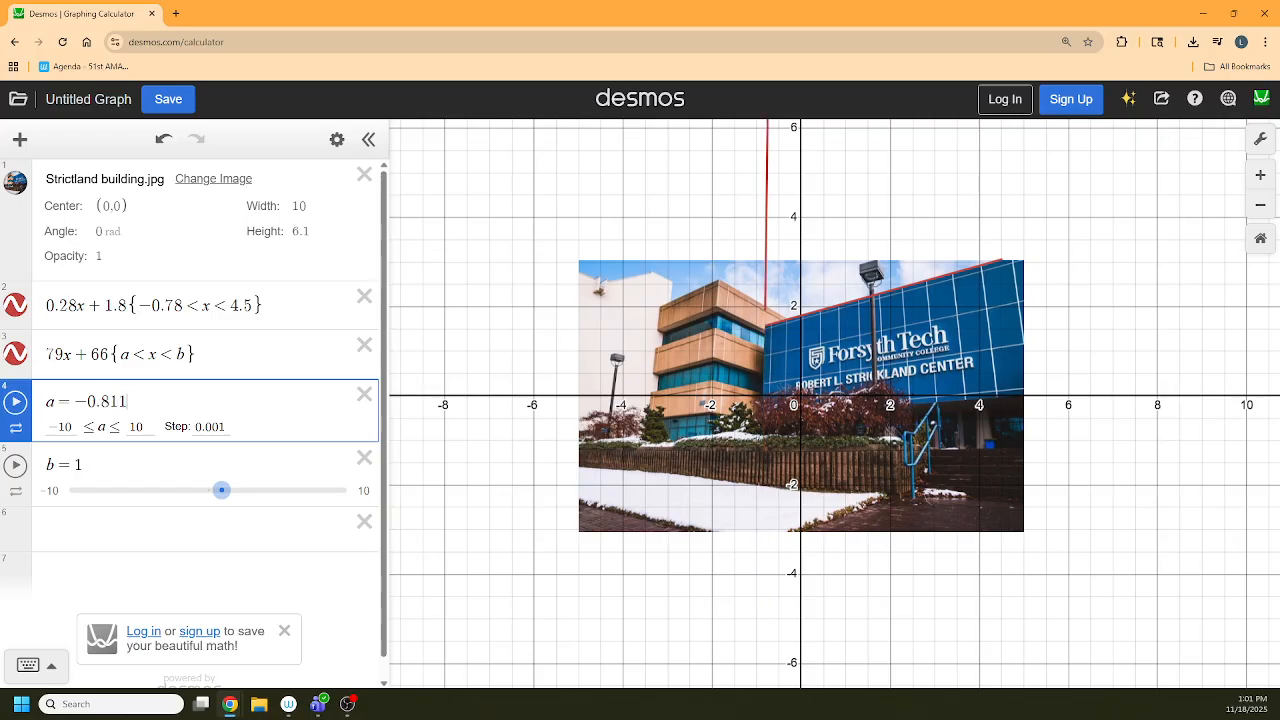
type("111")
key("BackSpace")
key("BackSpace")
key("BackSpace")
key("BackSpace")
key("BackSpace")
type("2")
key("BackSpace")
type("3")
key("BackSpace")
type("4")
Step: Replace a in the vertical line's domain restriction with the fixed value -0.84
key("shift+Left")
key("shift+Left")
key("shift+Left")
key("shift+Left")
key("shift+Left")
key("ctrl+c")
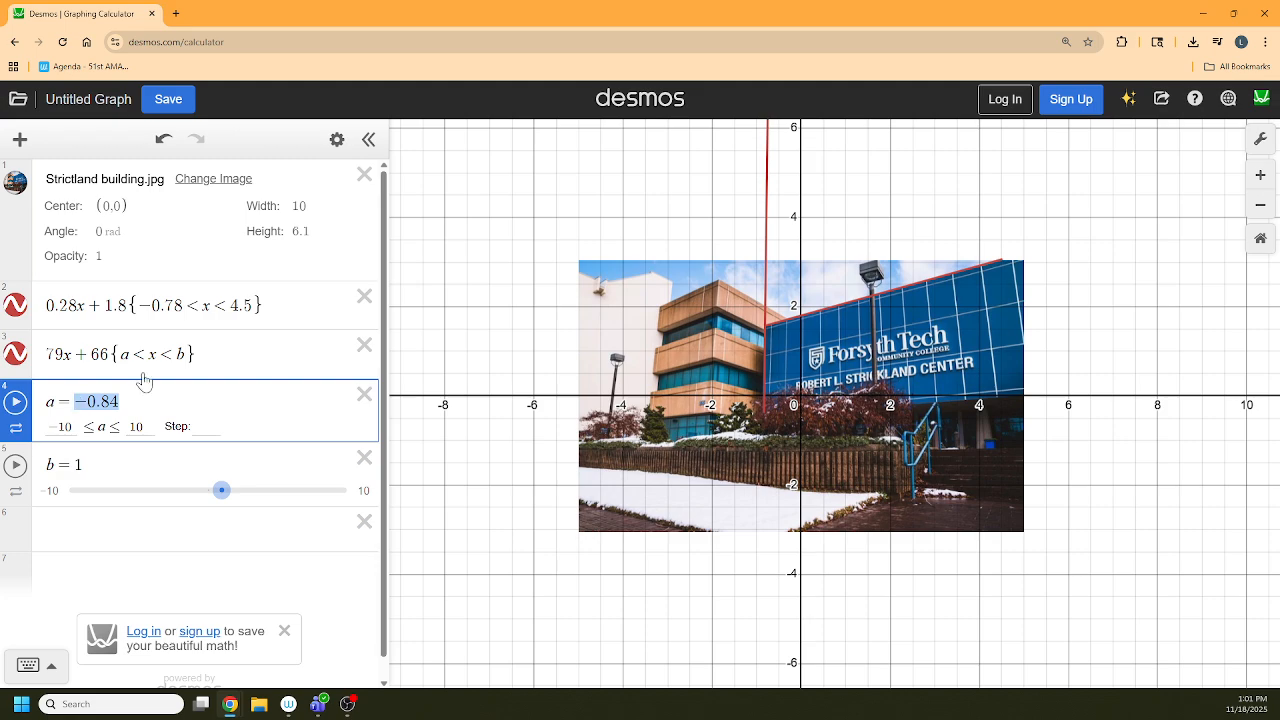
double_click(126, 354)
key("ctrl+v")
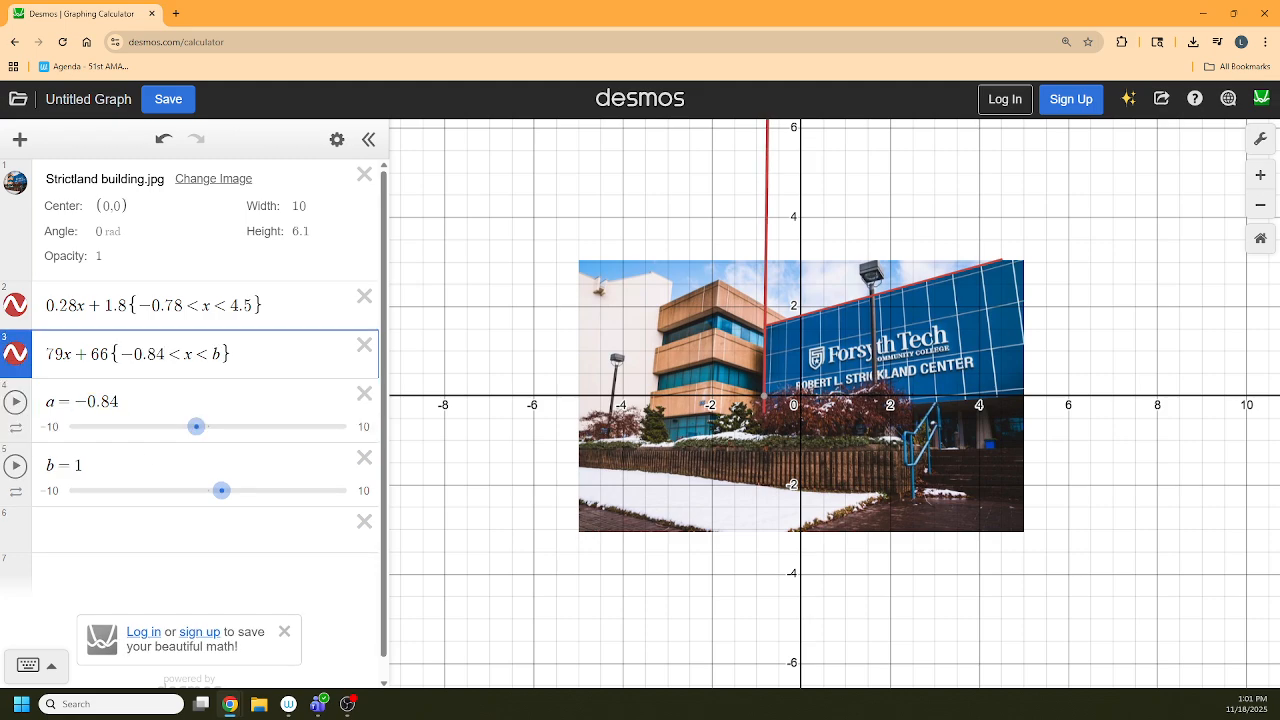
Step: Trim the upper end of the vertical line at the roof corner by setting b to -0.816
left_click(84, 466)
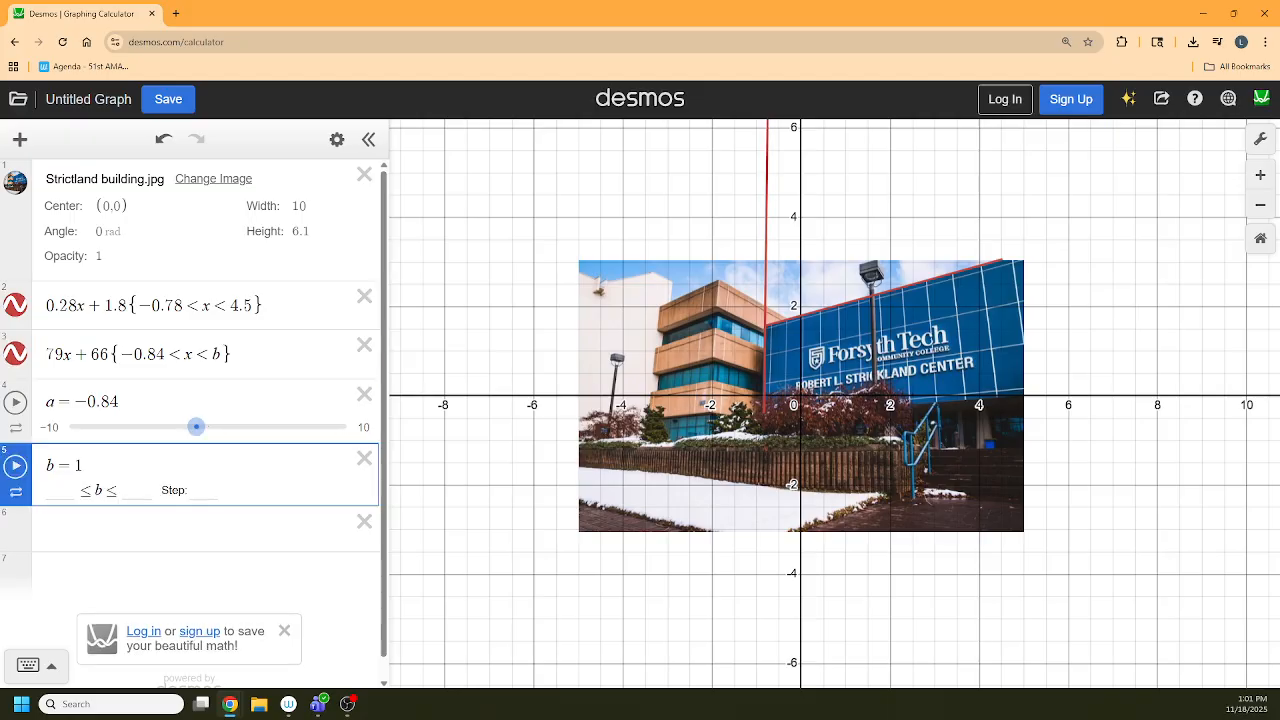
left_click(240, 544)
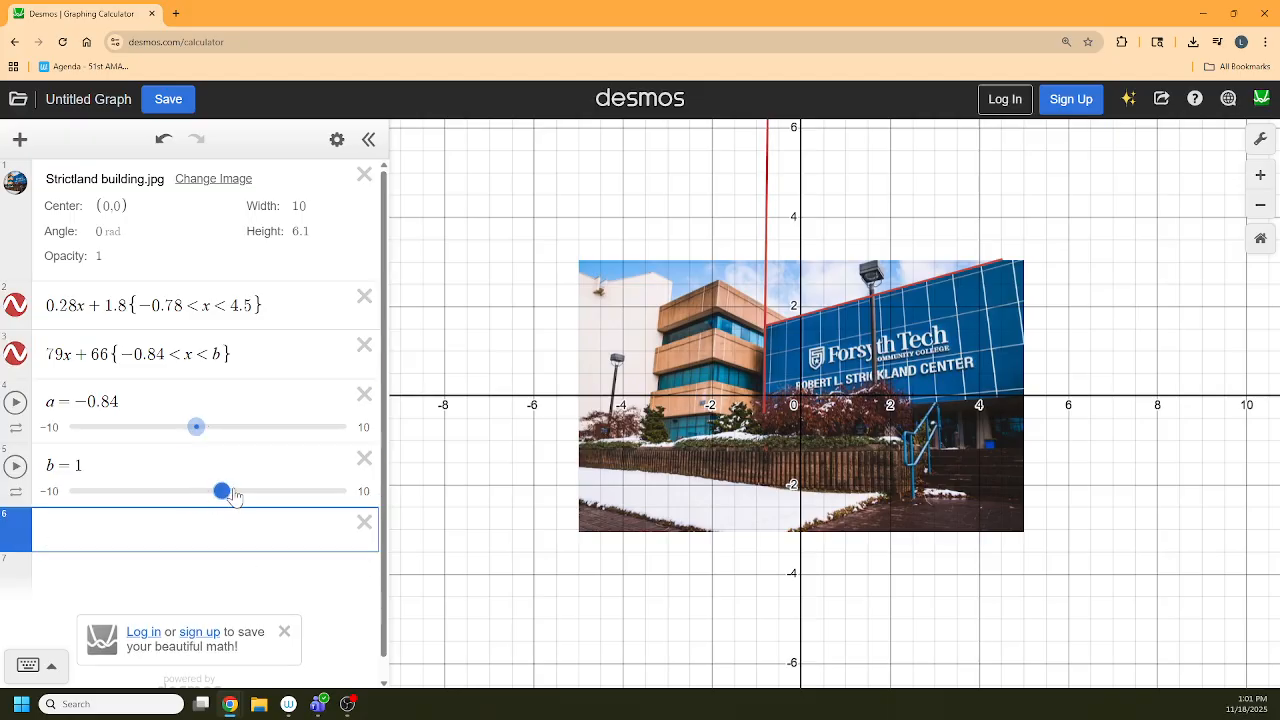
left_click_drag(222, 495, 196, 500)
left_click(111, 466)
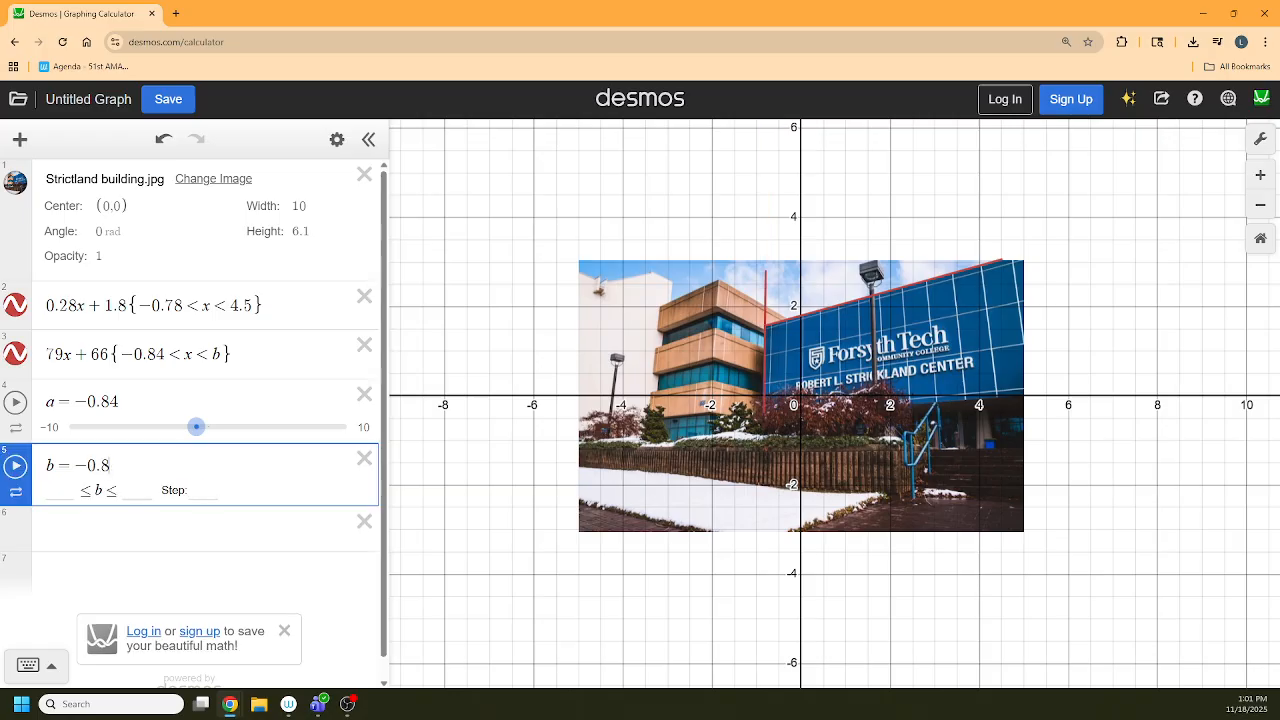
key("BackSpace")
type("7")
key("BackSpace")
type("8")
type("2")
key("BackSpace")
type("3")
key("BackSpace")
type("25")
key("BackSpace")
key("BackSpace")
type("15")
key("BackSpace")
type("4")
key("BackSpace")
type("7")
key("BackSpace")
type("6")
Step: Move the value -0.816 from b's row into the domain restriction so it reads {-0.84 < x < -0.816}
key("shift+Left")
key("shift+Left")
key("shift+Left")
key("shift+Left")
key("shift+Left")
key("shift+Left")
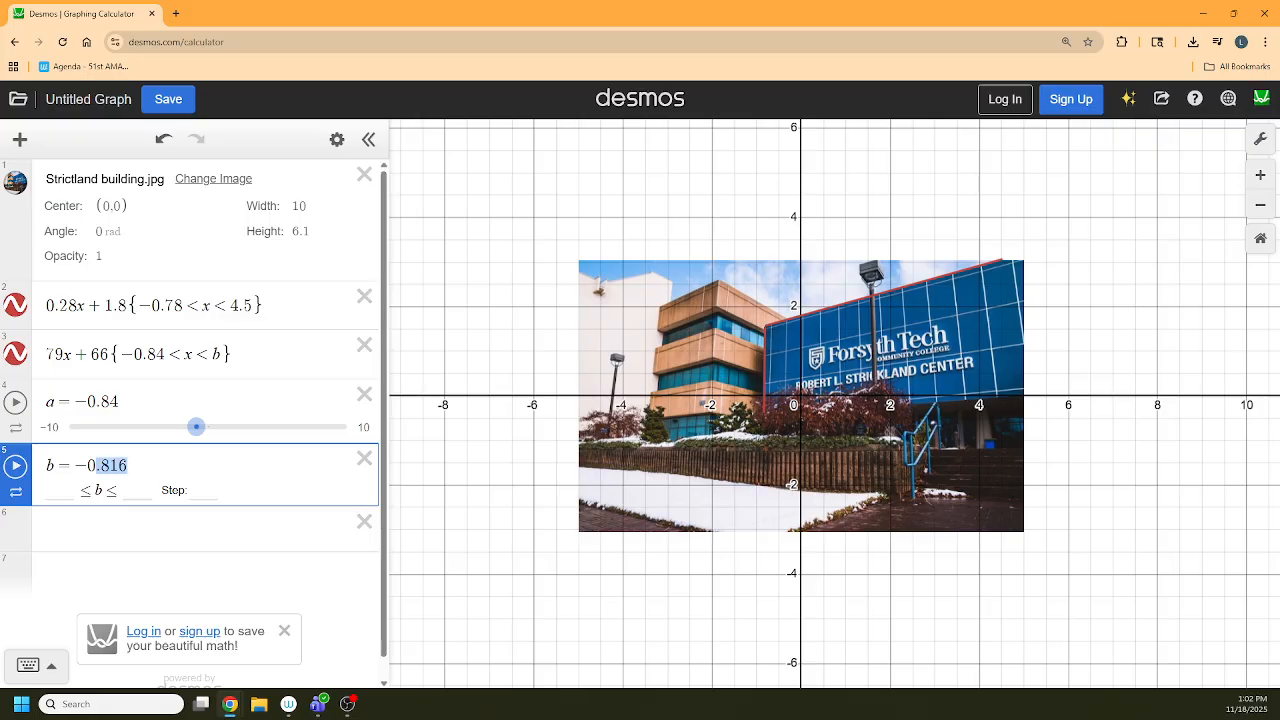
key("BackSpace")
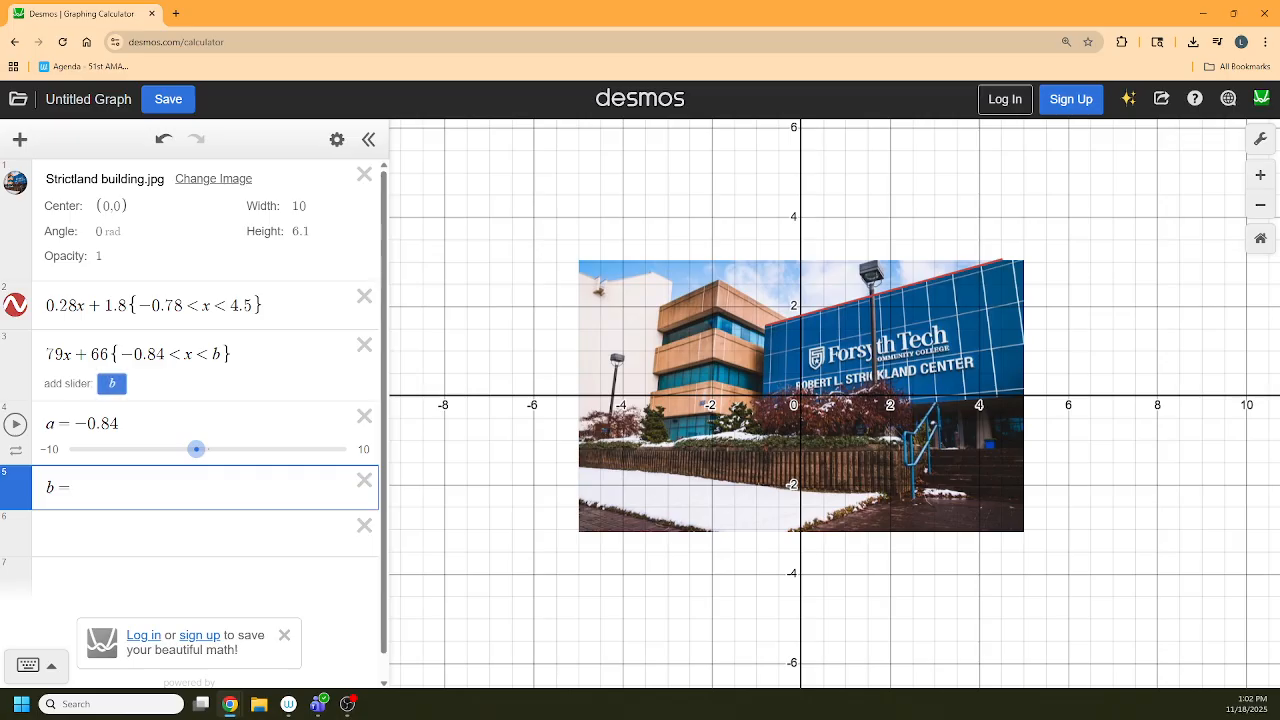
left_click_drag(223, 354, 211, 354)
key("ctrl+v")
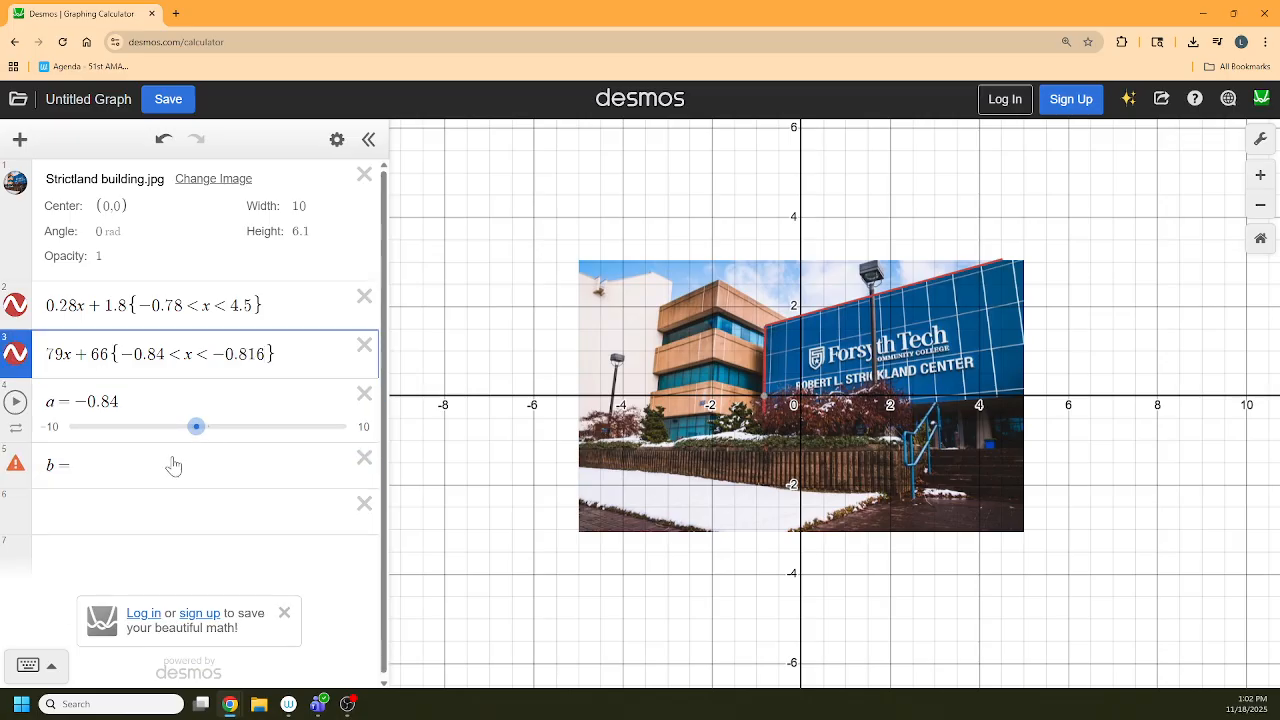
Step: Delete the b and a slider rows and hide the building photo behind the traced lines
left_click(364, 457)
left_click(374, 394)
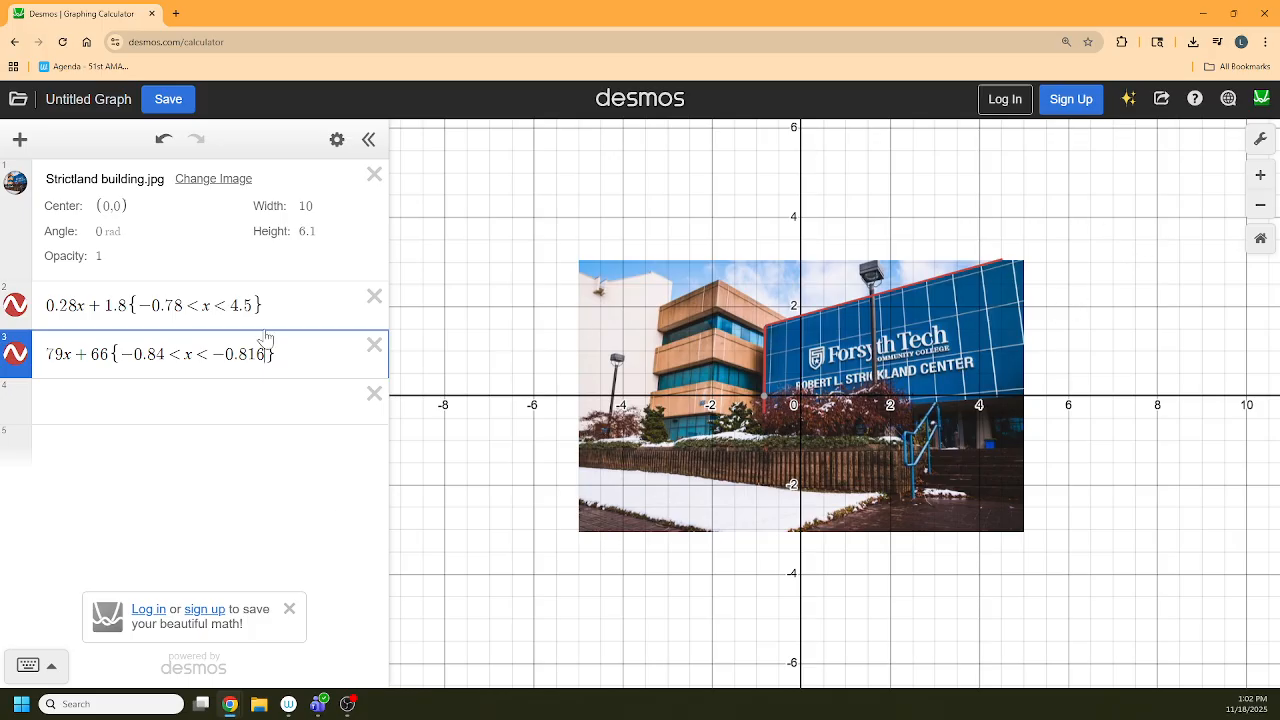
left_click(19, 186)
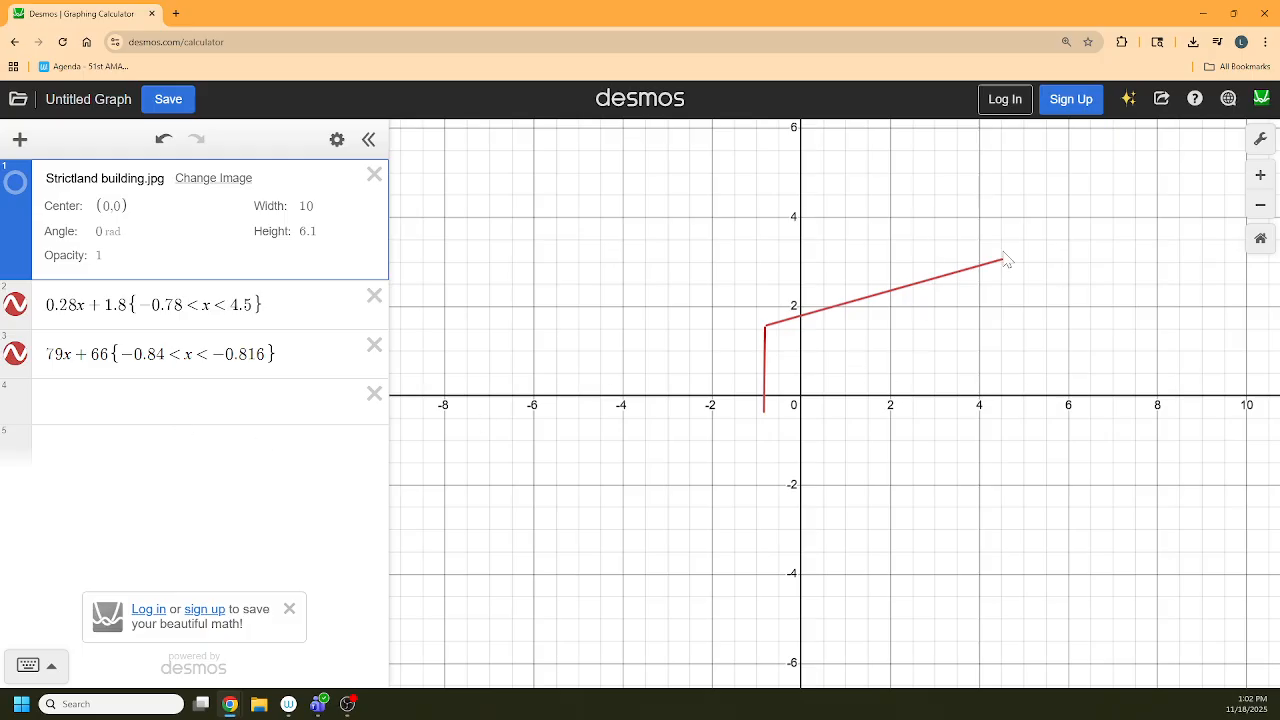
Step: Compare the traced red lines with the building photo by toggling the photo's visibility, leaving the photo shown
left_click(15, 185)
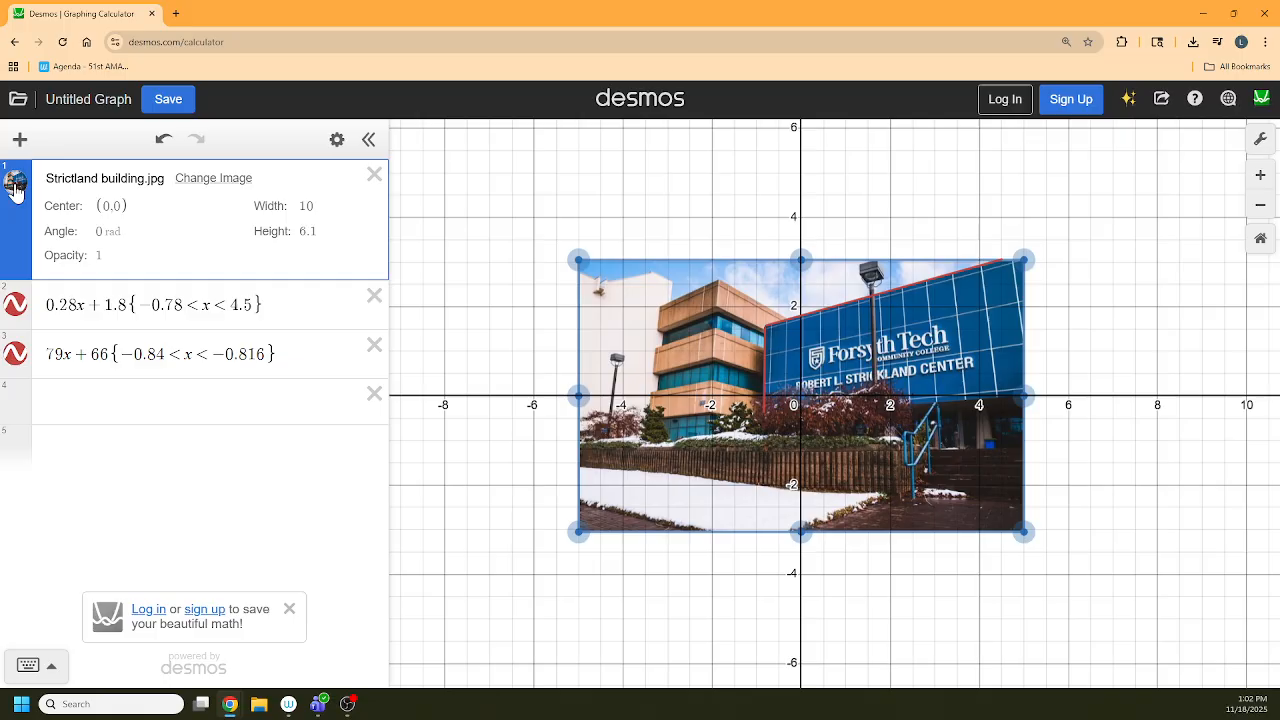
left_click(15, 185)
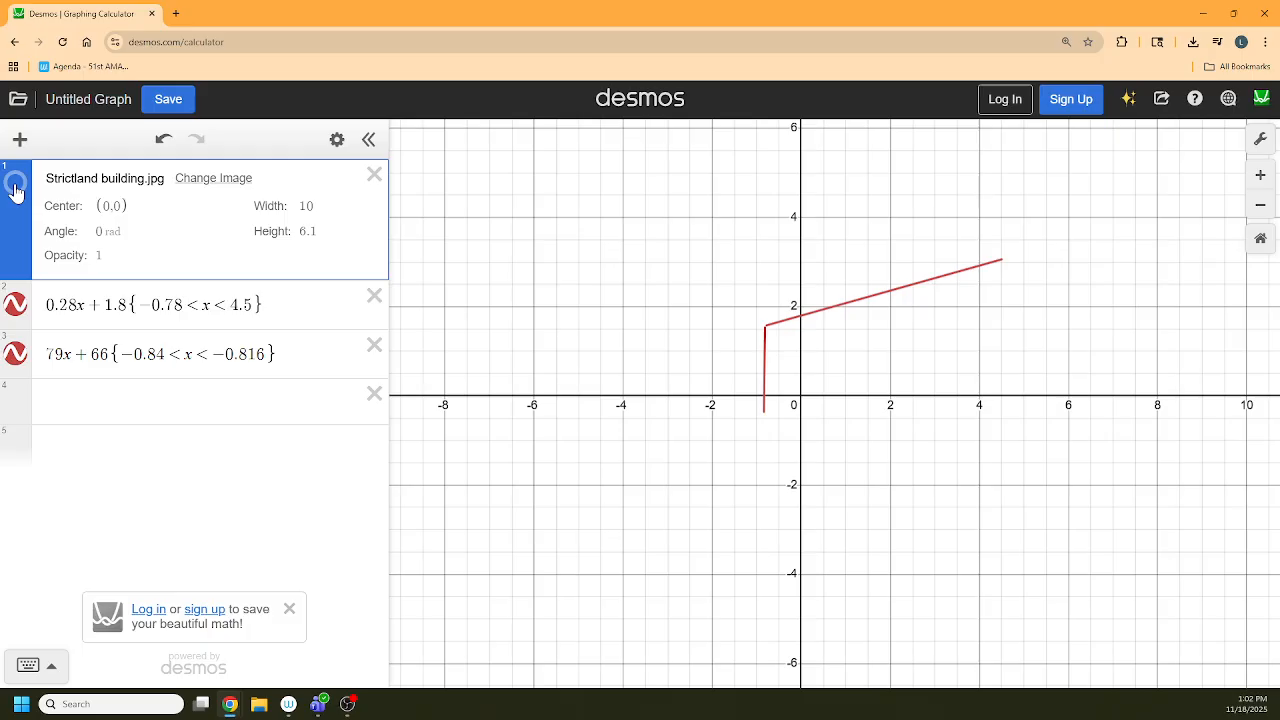
left_click(15, 186)
left_click(15, 188)
left_click(15, 188)
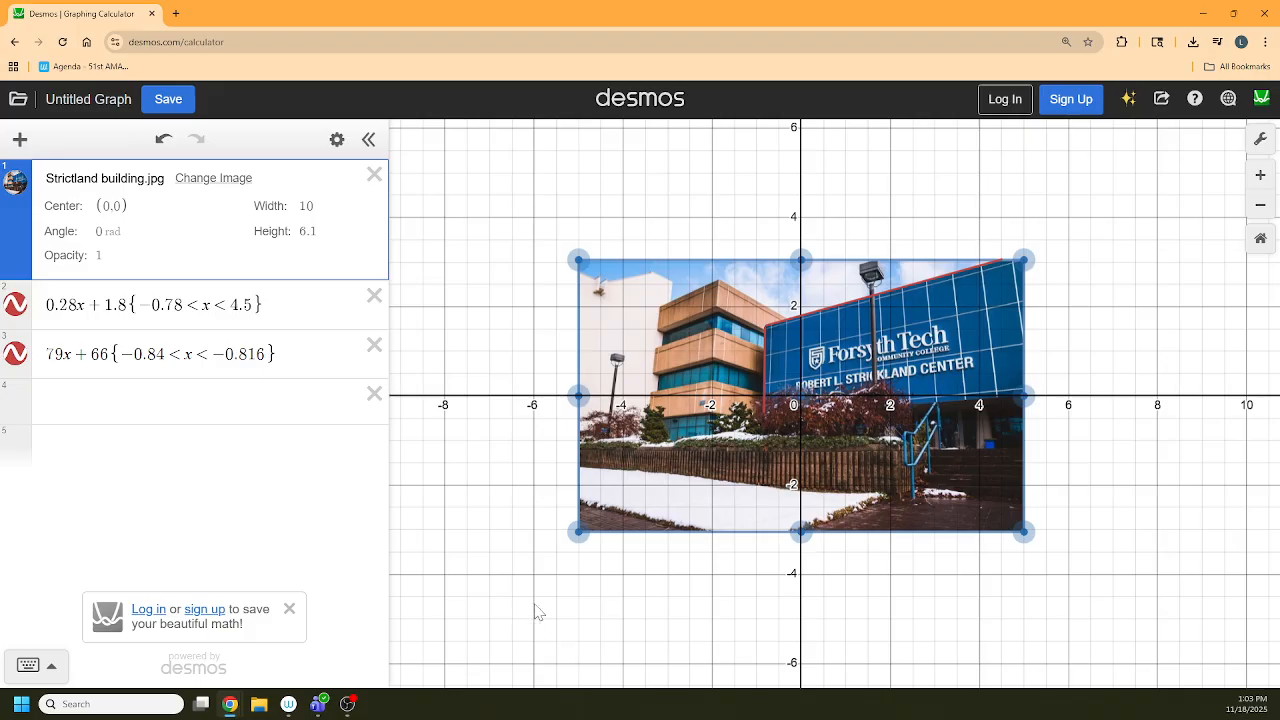
Step: Enter the quadratic ax^2 + bx + c in the empty row below the lines and add sliders for a, b and c
left_click(200, 402)
type("dxc^")
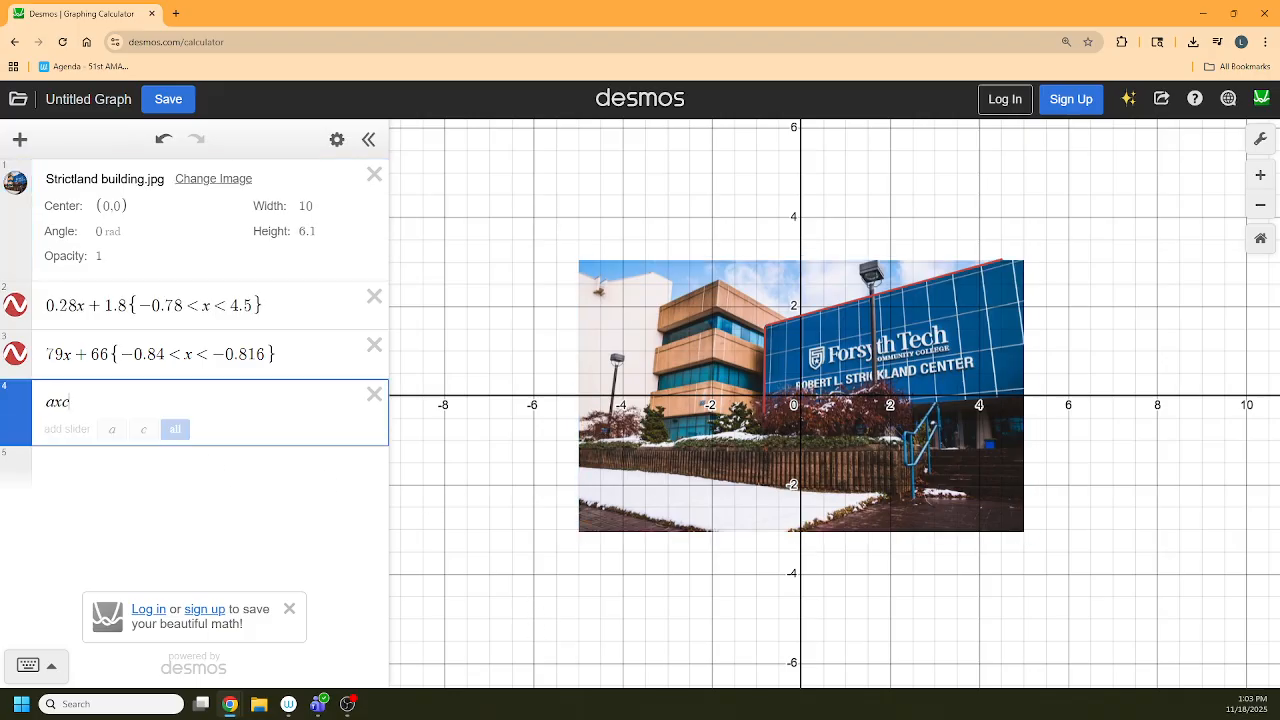
key("BackSpace")
key("BackSpace")
type("^2")
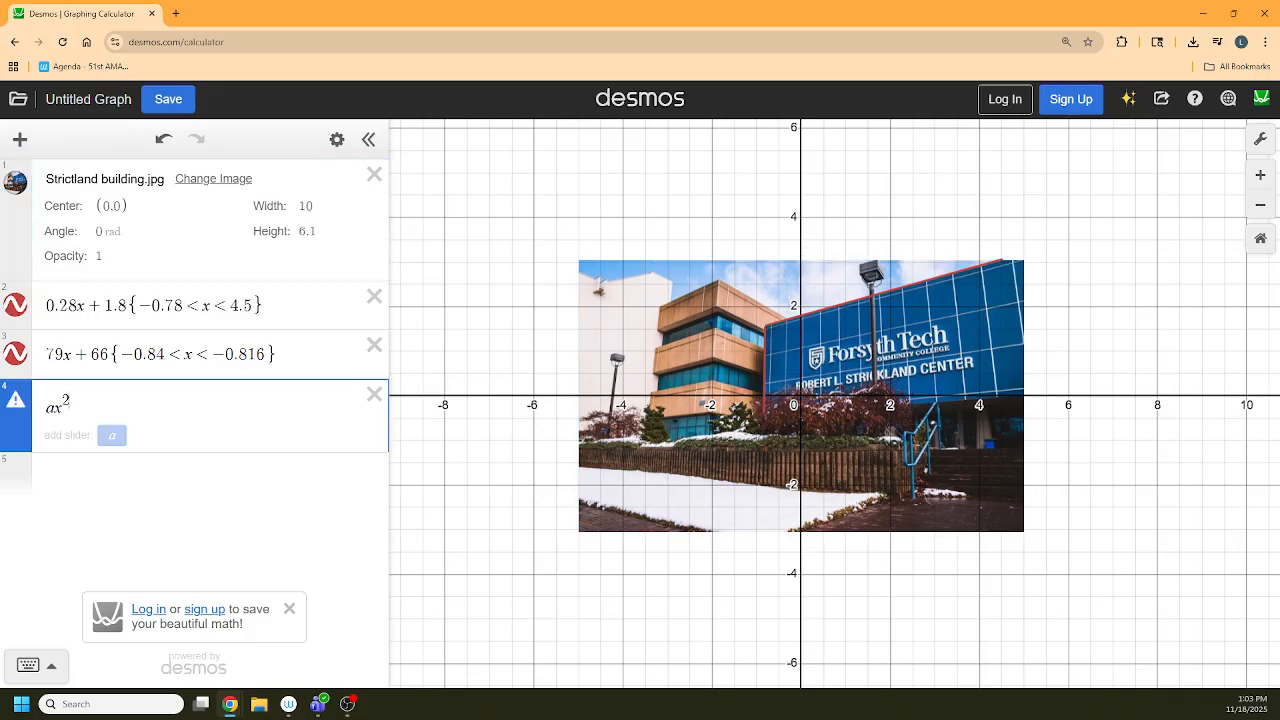
key("Right")
type("bx")
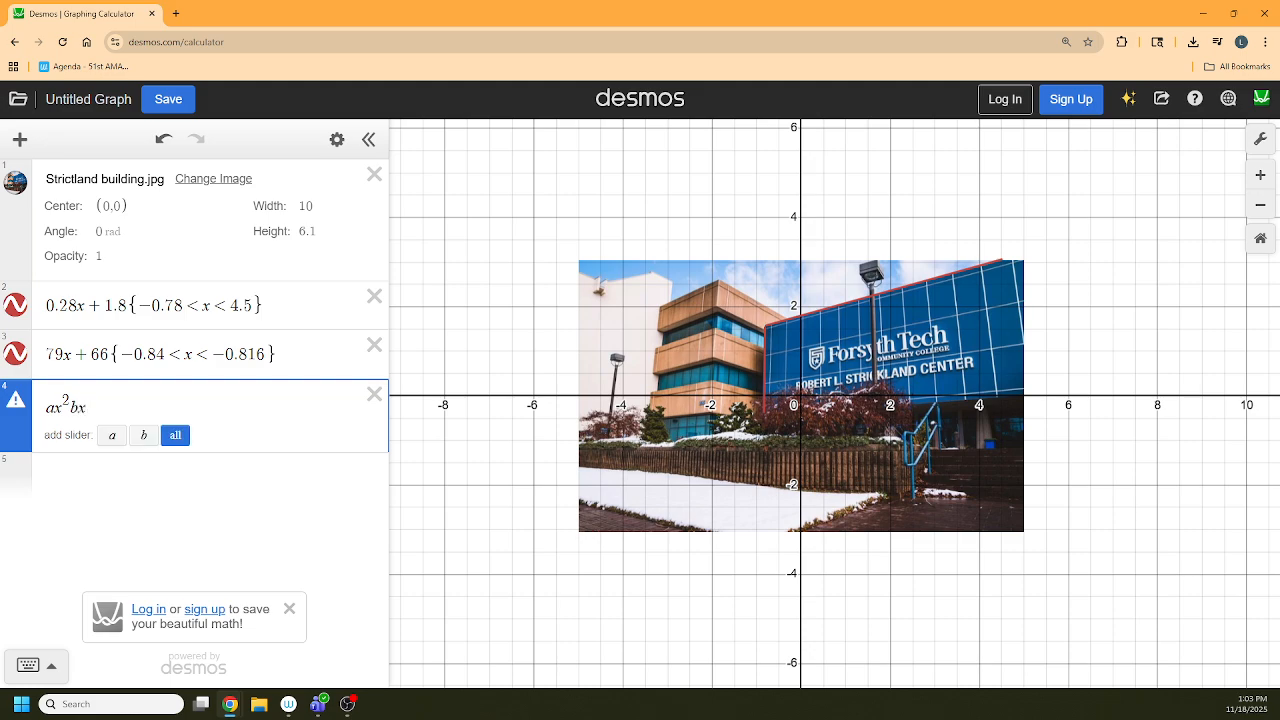
key("BackSpace")
key("BackSpace")
type("+ ")
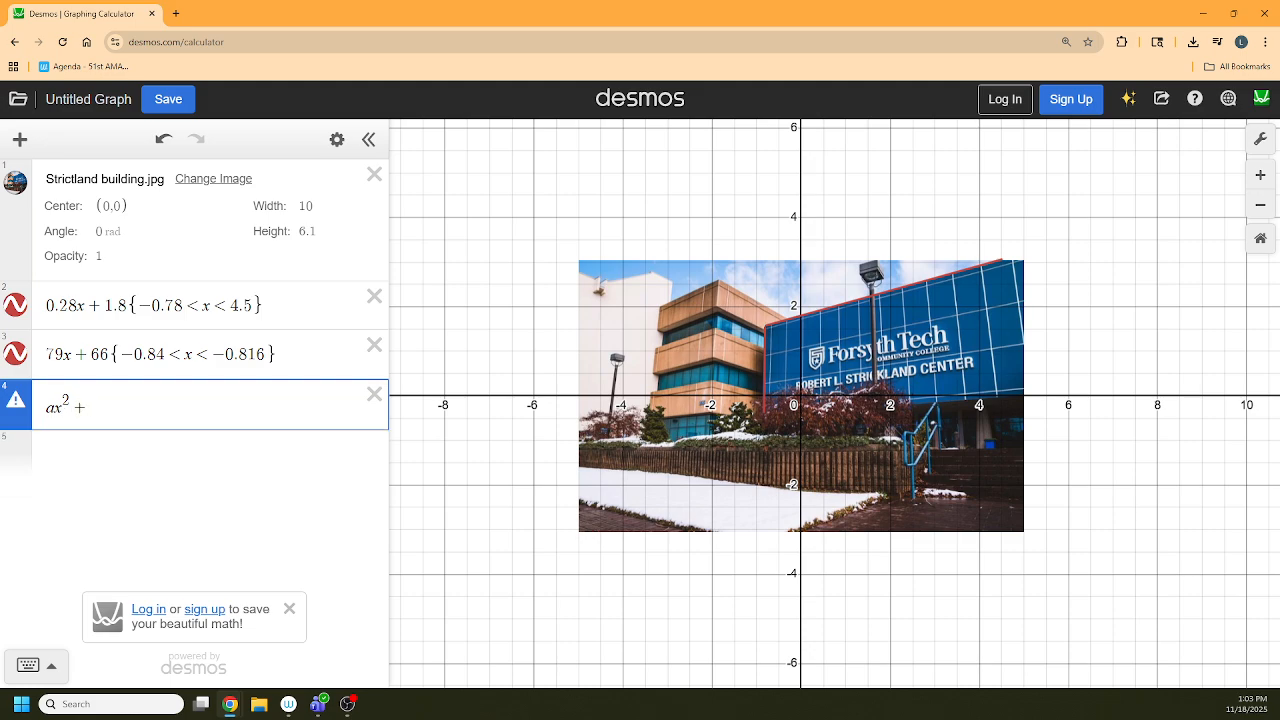
type("bx + c")
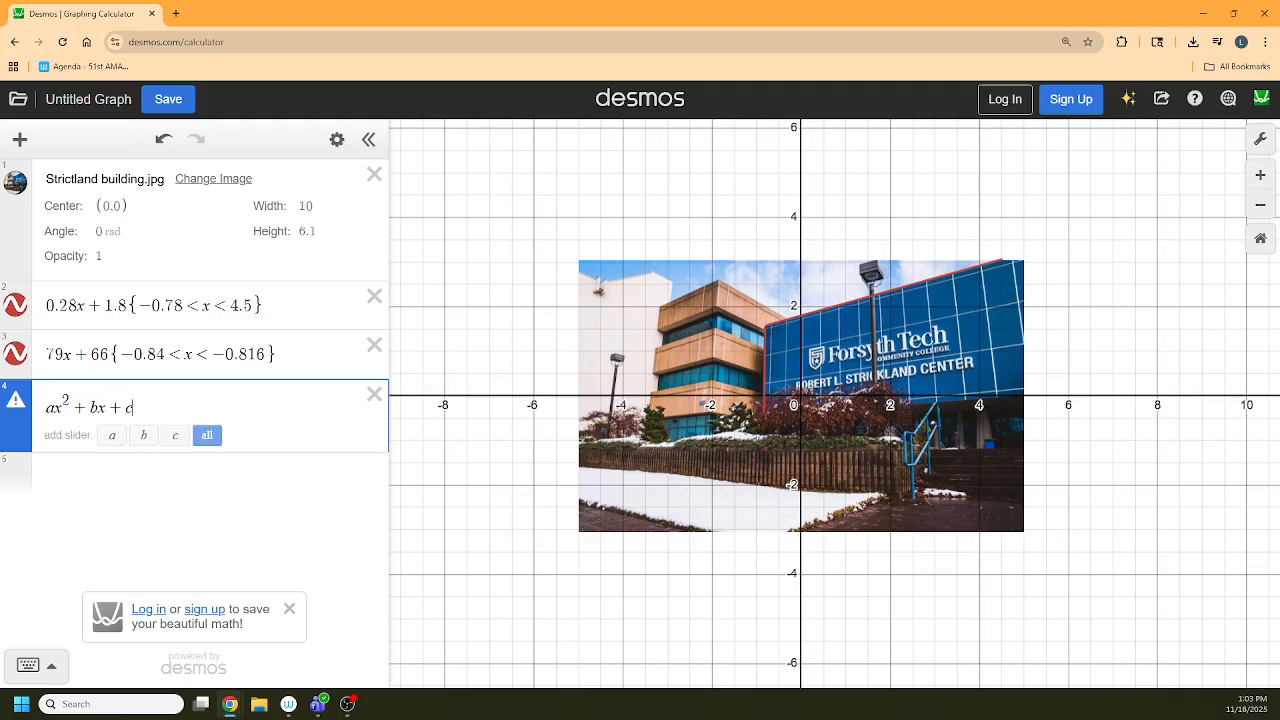
left_click(207, 435)
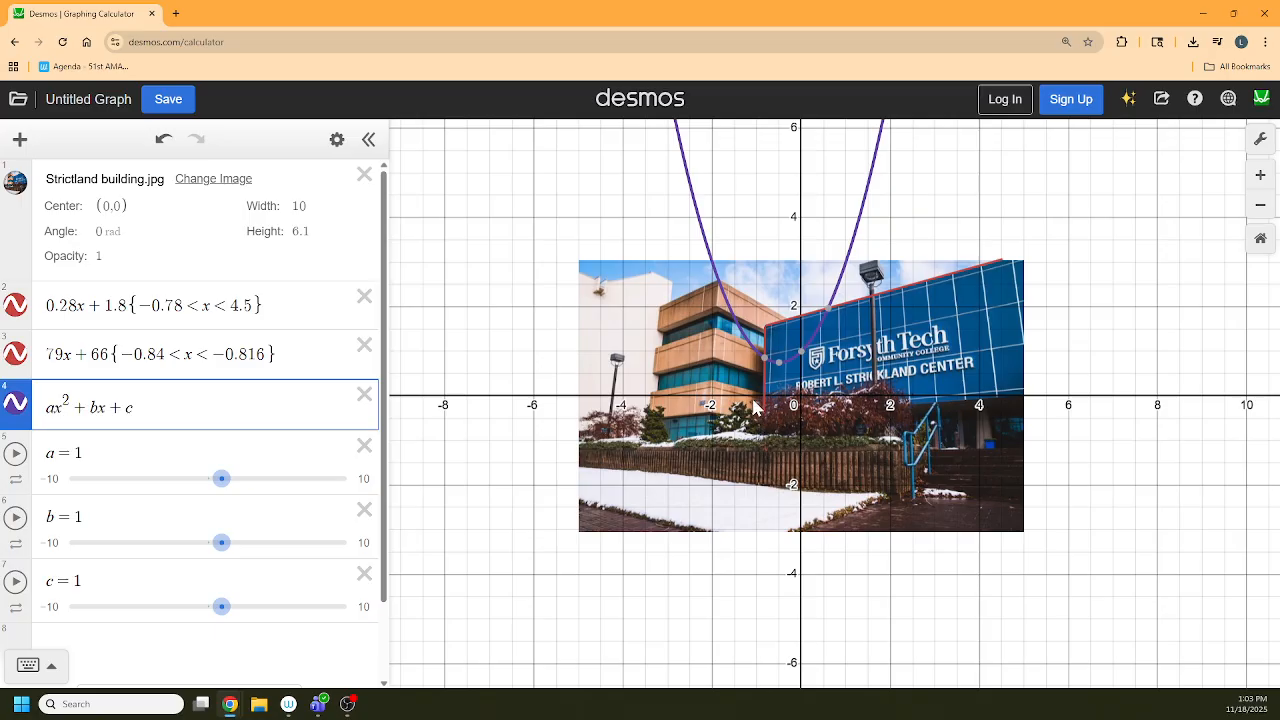
Step: Shape the parabola into a wide downward arch over the photo by setting a to -0.1, b to 0 and c to 0
left_click_drag(221, 481, 197, 500)
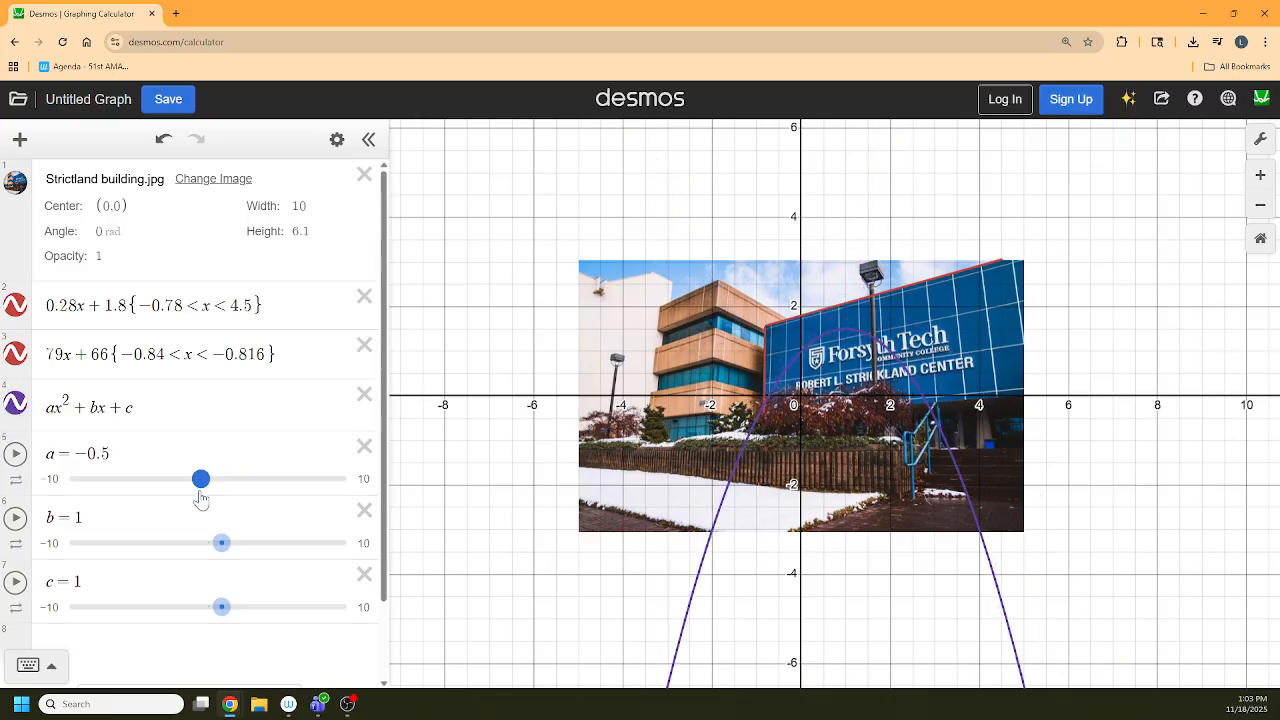
left_click_drag(221, 543, 217, 541)
mouse_move(218, 612)
left_mouse_down()
mouse_move(237, 617)
mouse_move(206, 617)
left_mouse_up()
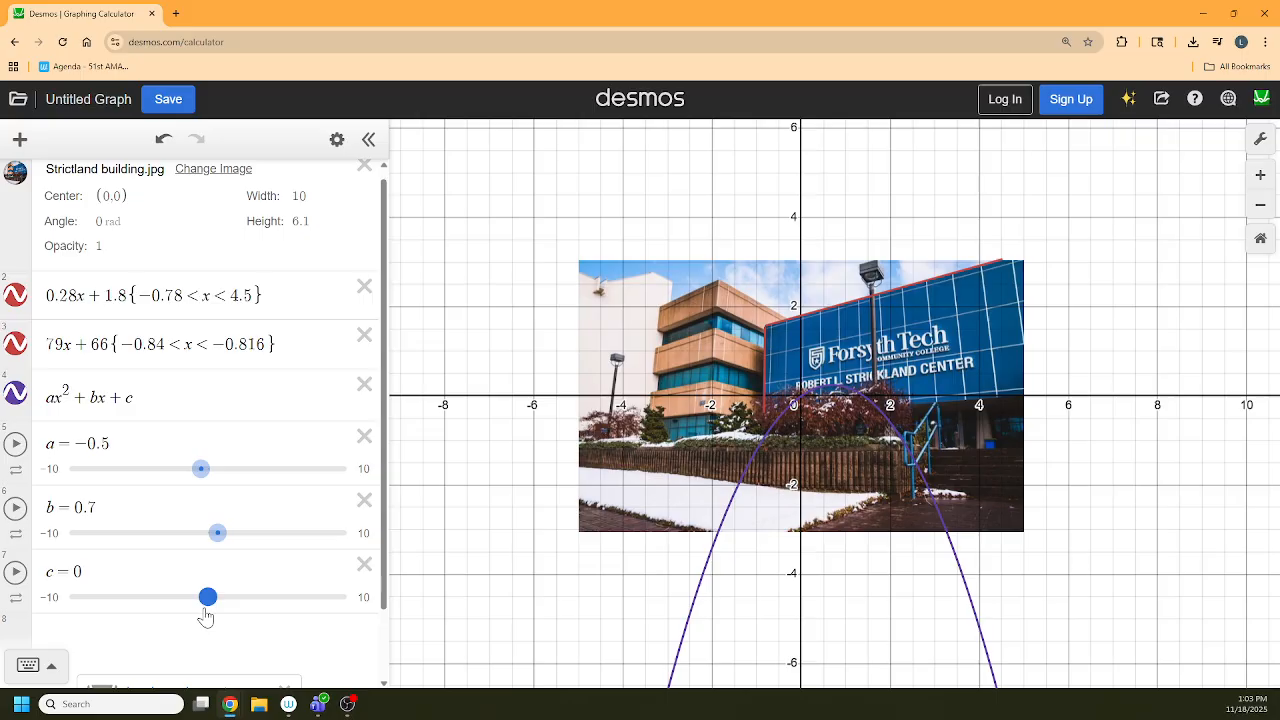
mouse_move(217, 543)
left_mouse_down()
mouse_move(231, 543)
mouse_move(209, 545)
left_mouse_up()
left_click_drag(201, 486, 206, 488)
left_click_drag(206, 534, 205, 538)
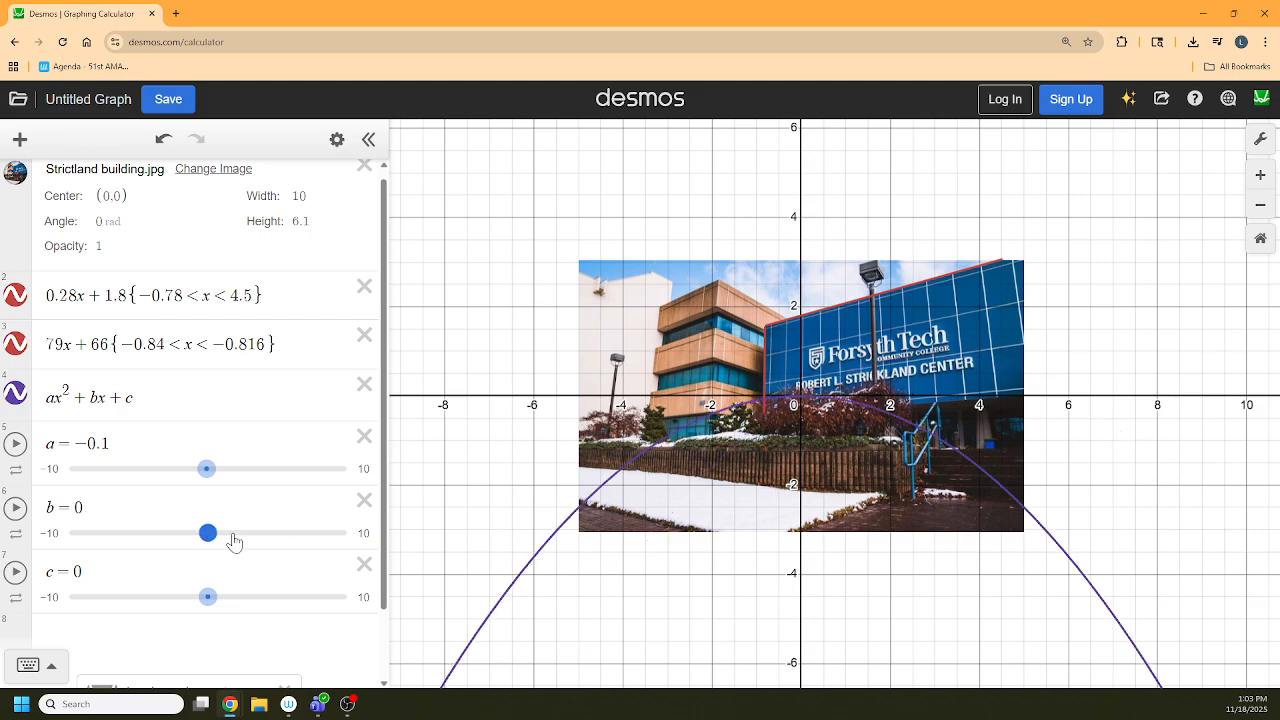
Step: Append empty domain-restriction braces to the quadratic and replace its coefficient a with the fixed value -0.1
left_click(143, 416)
type("{")
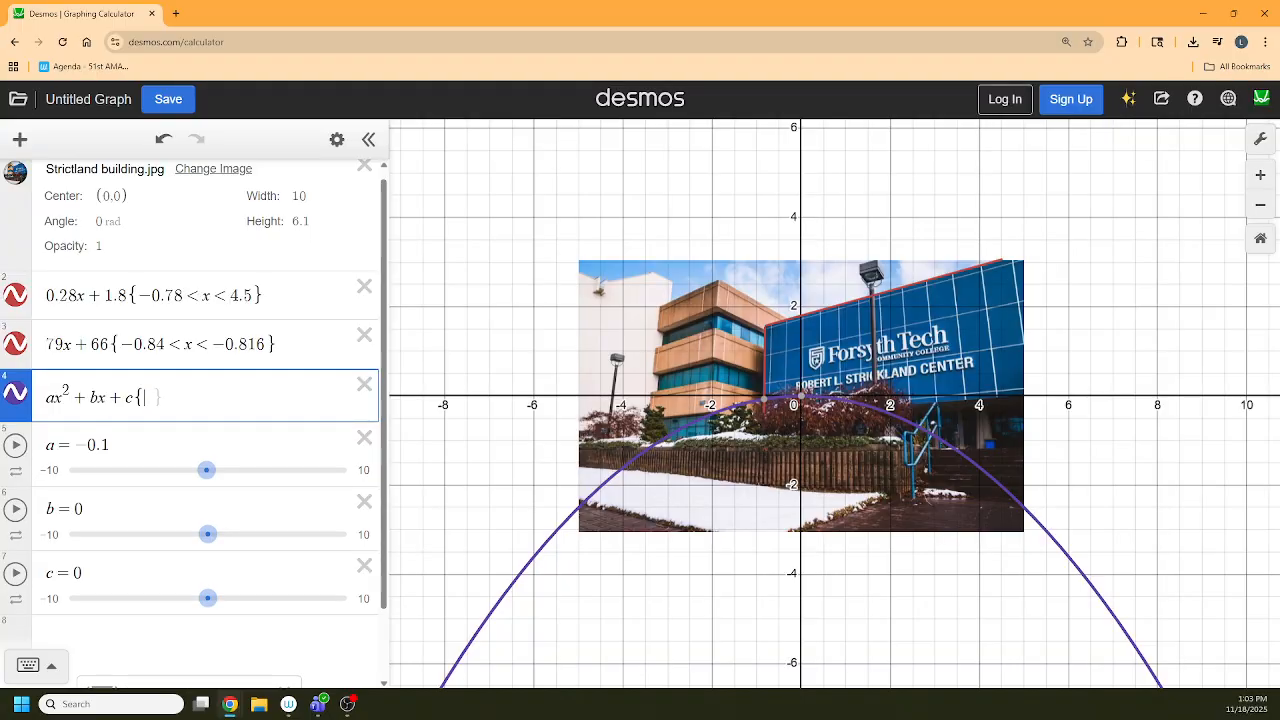
left_click_drag(112, 446, 75, 446)
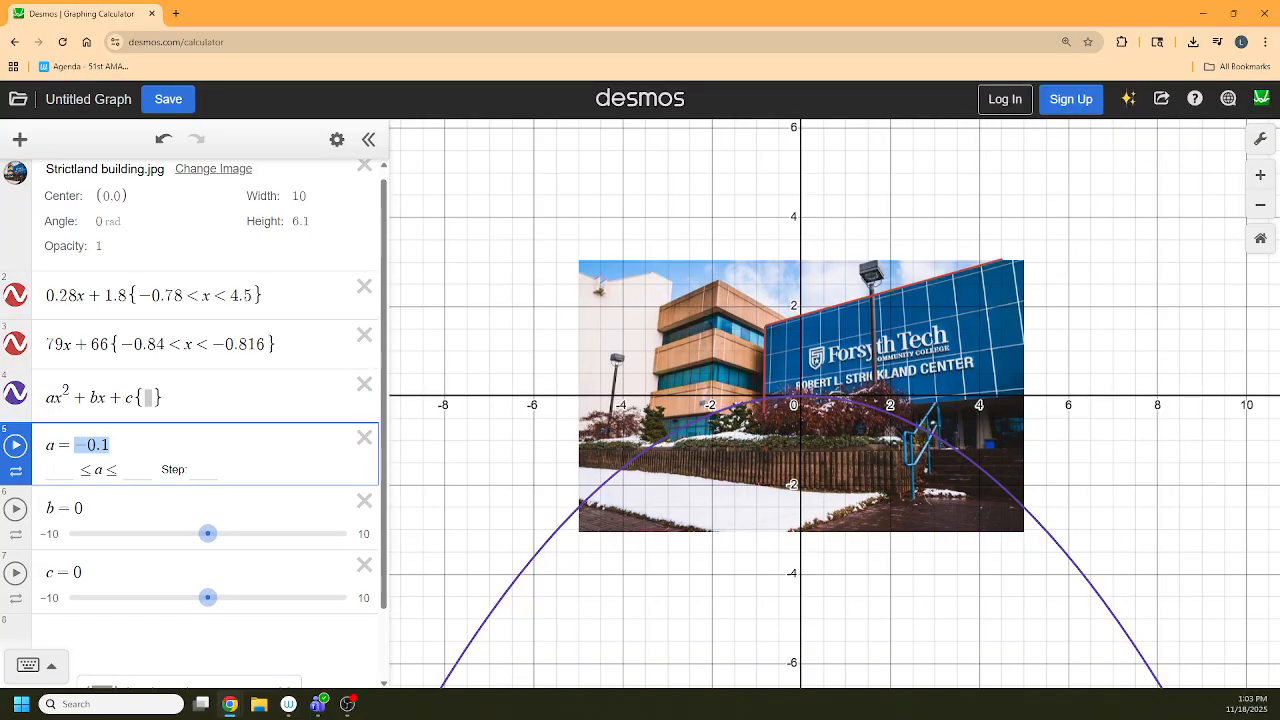
key("ctrl+c")
left_click_drag(57, 398, 26, 404)
key("ctrl+v")
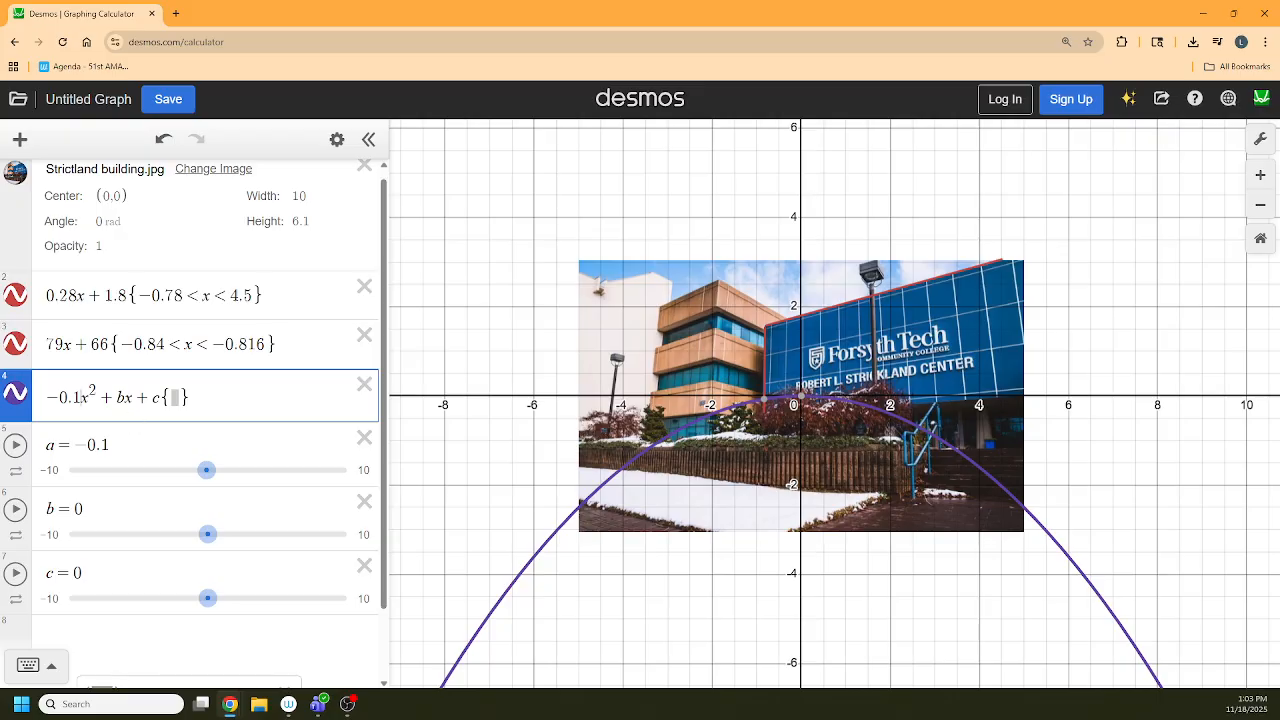
Step: Replace b and c in the quadratic with 0 and delete the a, b and c slider rows
key("BackSpace")
type("0")
left_click(158, 397)
key("BackSpace")
type("0")
left_click(363, 441)
left_click(363, 441)
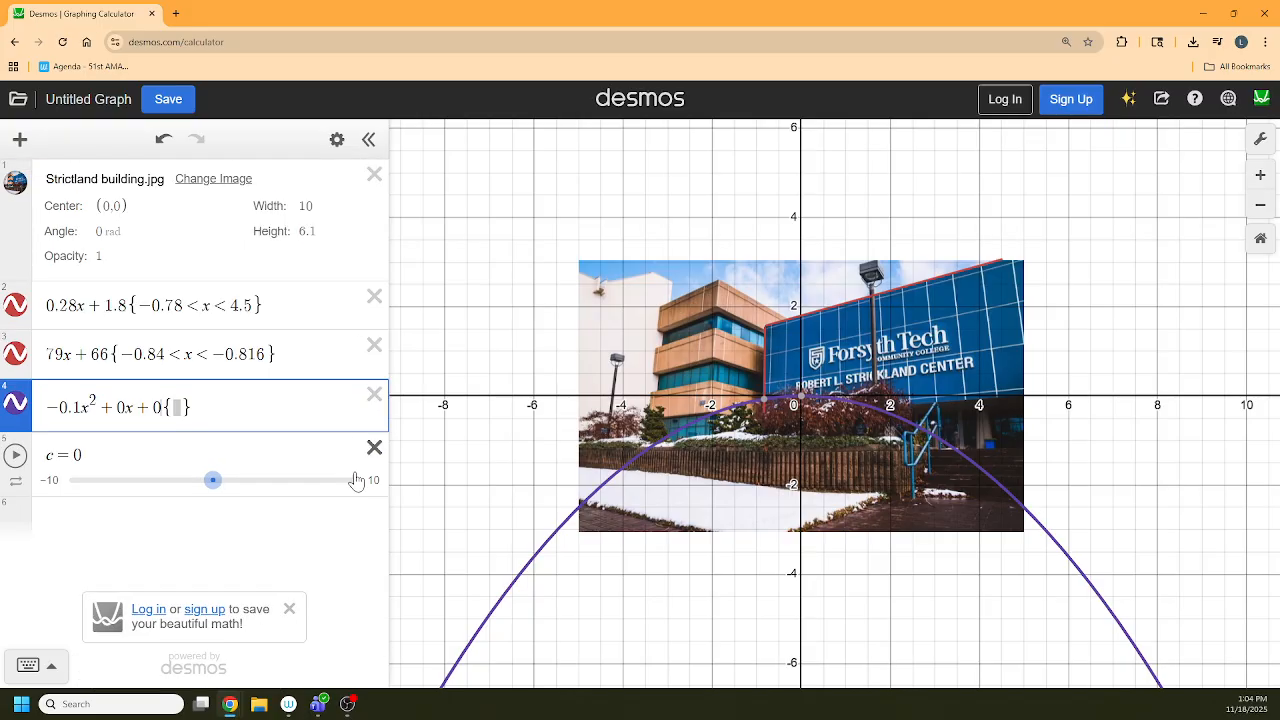
left_click(373, 450)
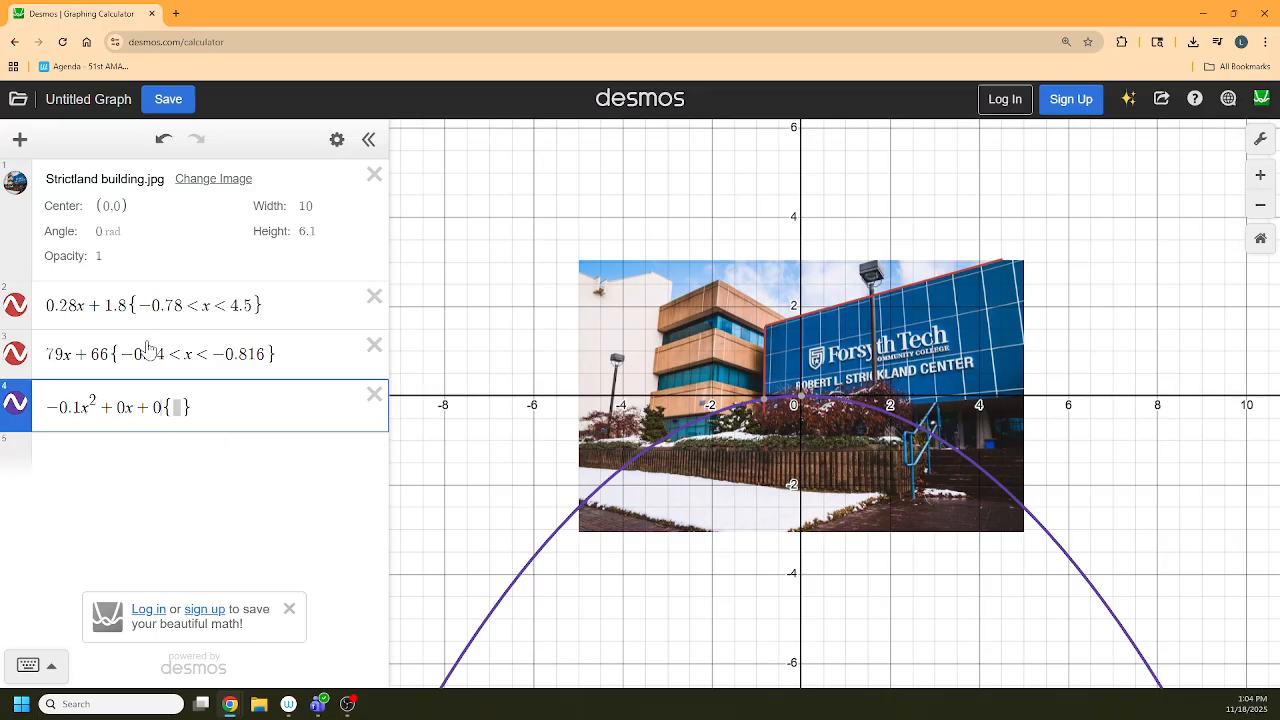
Step: Remove the zero terms so the expression before the braces reads -0.1x^2
key("BackSpace")
key("BackSpace")
key("BackSpace")
key("BackSpace")
key("BackSpace")
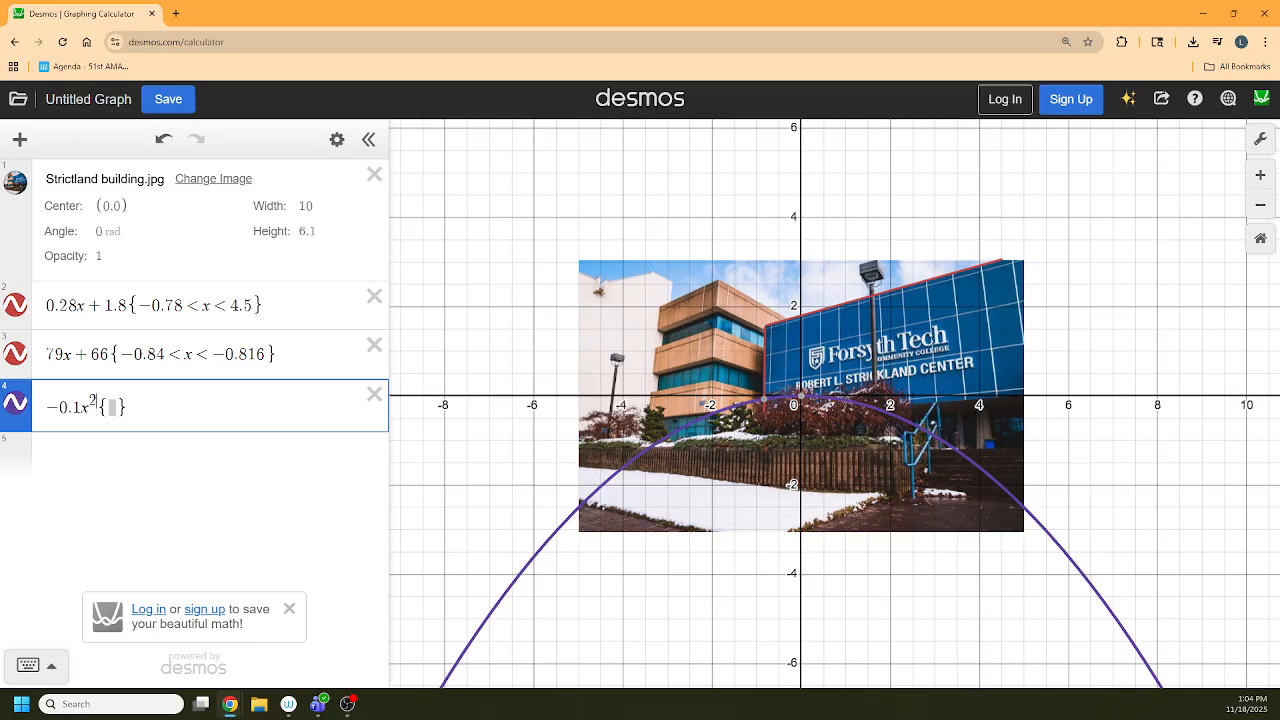
Step: Fill in the parabola's domain restriction as {a < x < b} and add sliders for a and b
key("Right")
key("Right")
type("d")
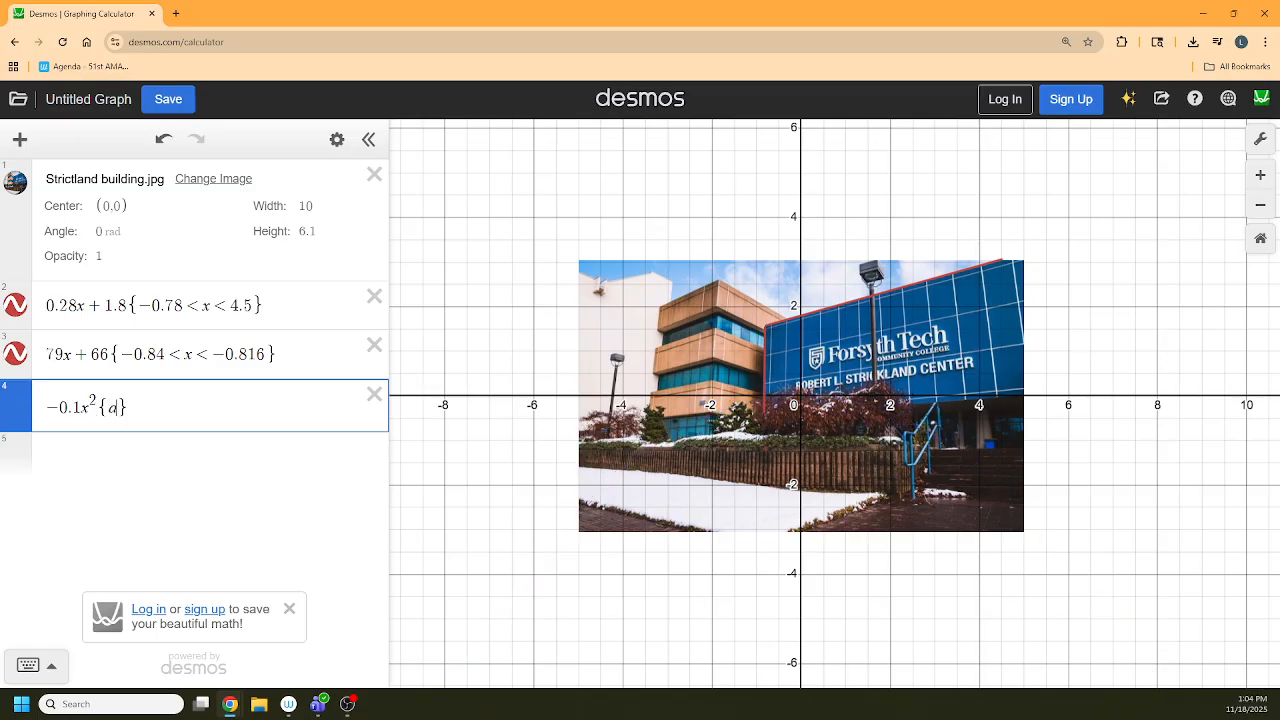
type("<x<b")
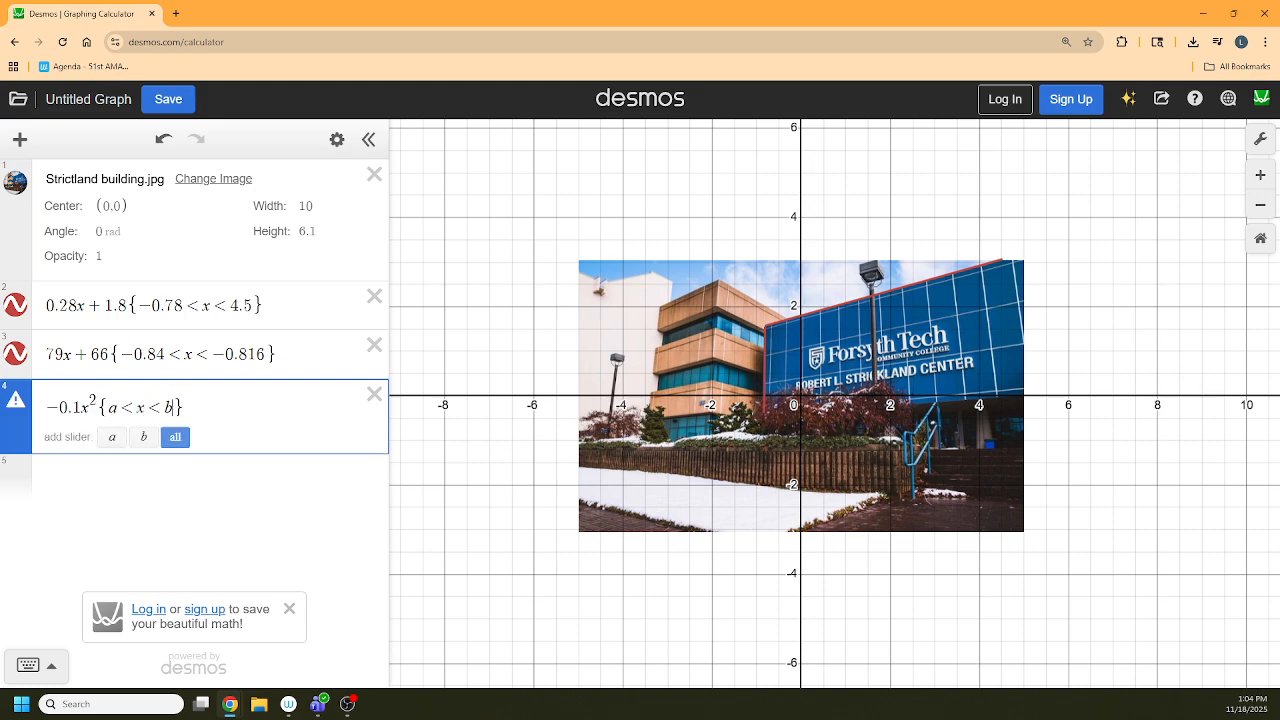
left_click(176, 437)
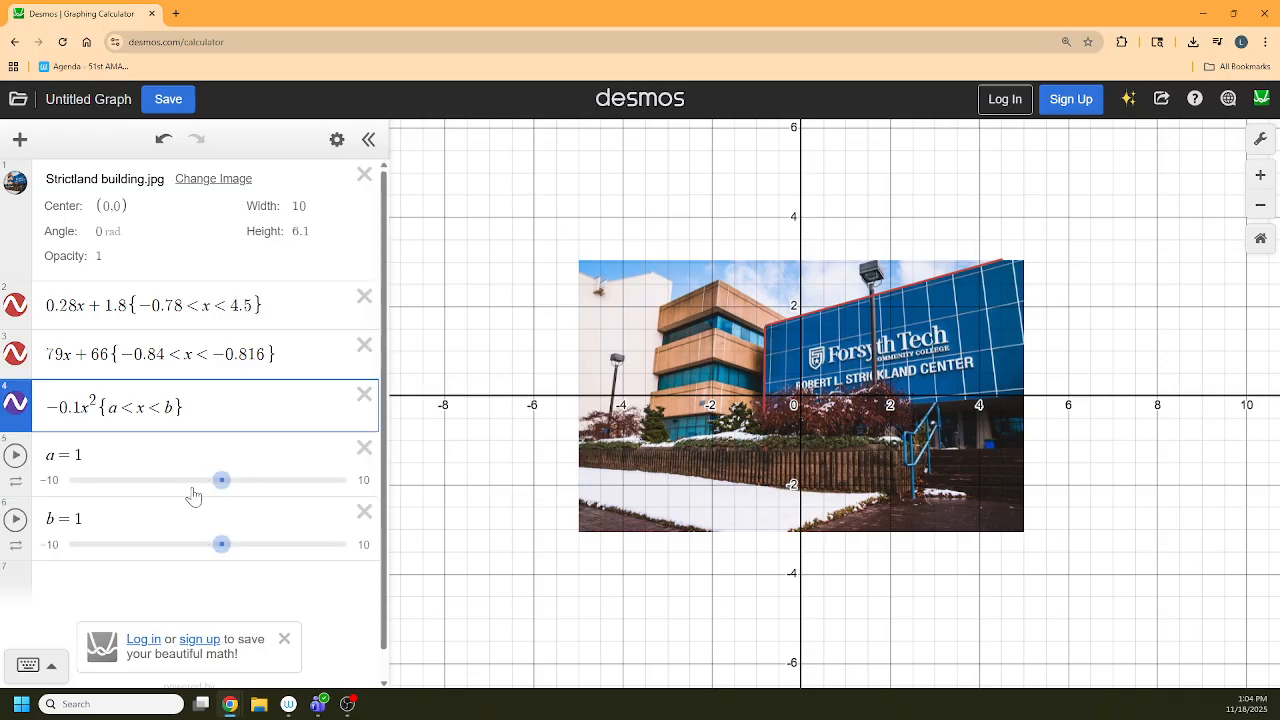
Step: Limit the parabola's ends by setting a to -3.3 and b to 3.4, and check the curve with the photo briefly hidden
left_click_drag(221, 481, 157, 500)
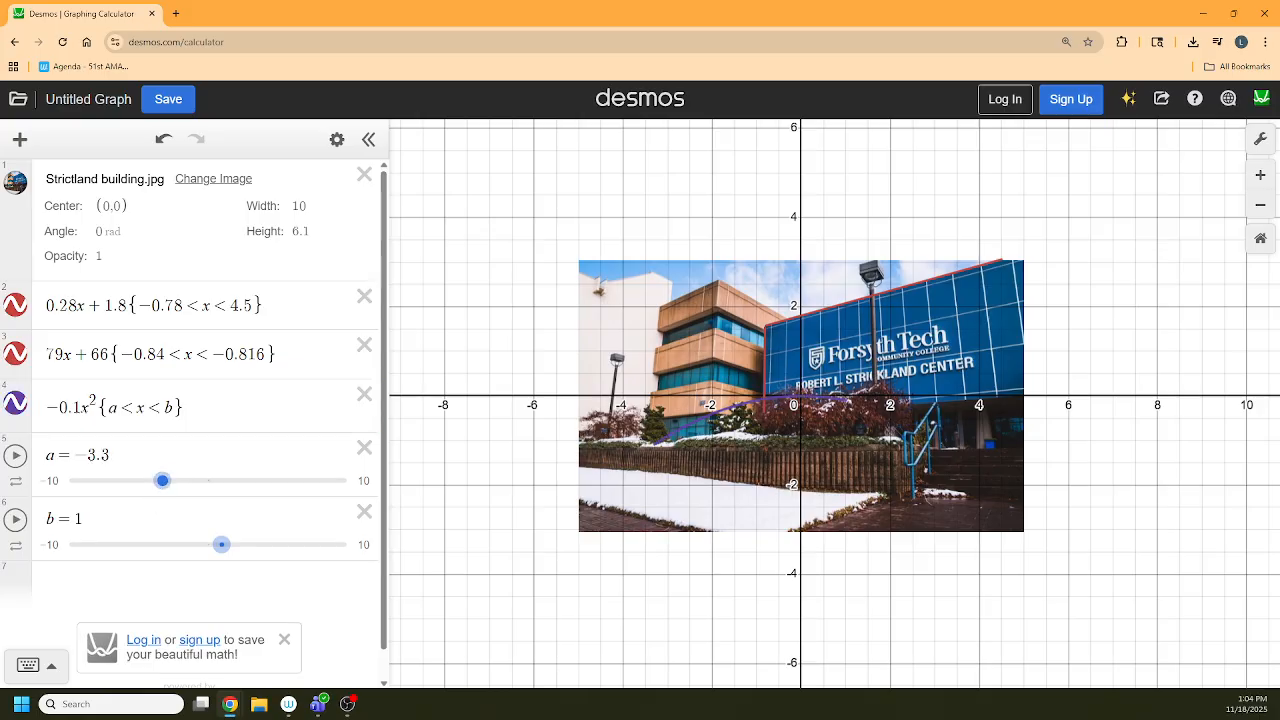
left_click_drag(220, 544, 255, 545)
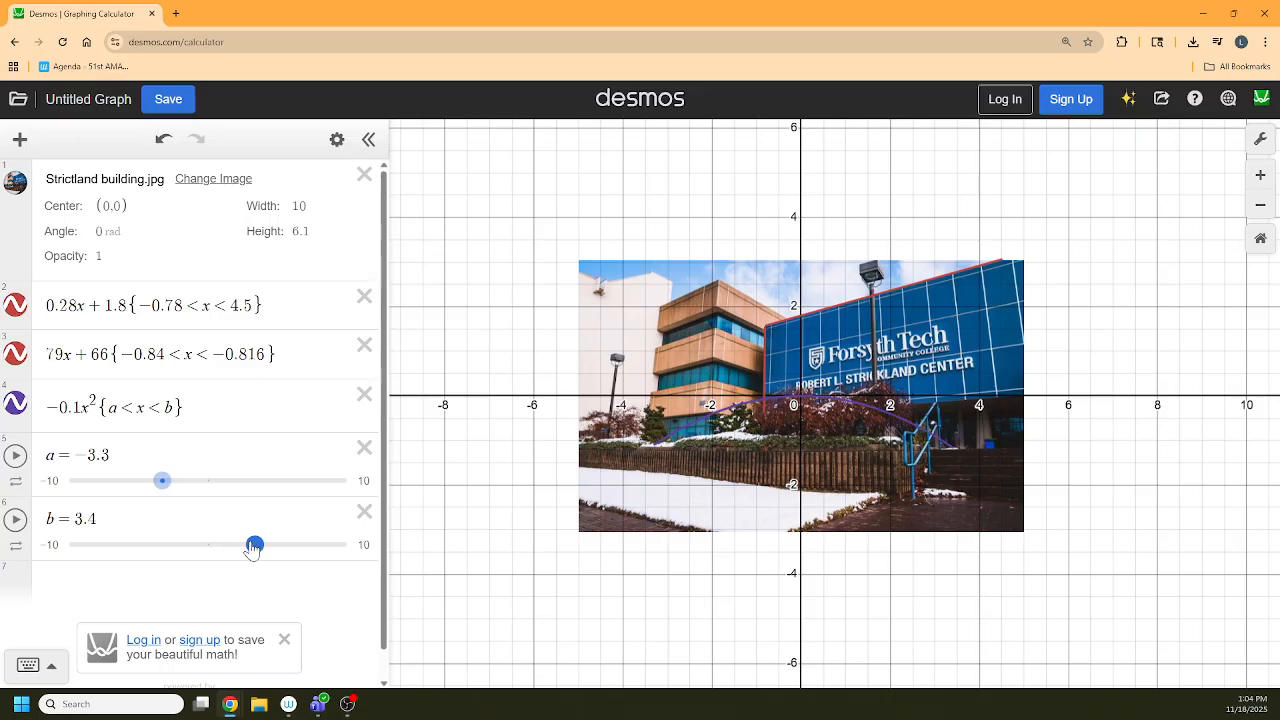
left_click(15, 188)
left_click(15, 190)
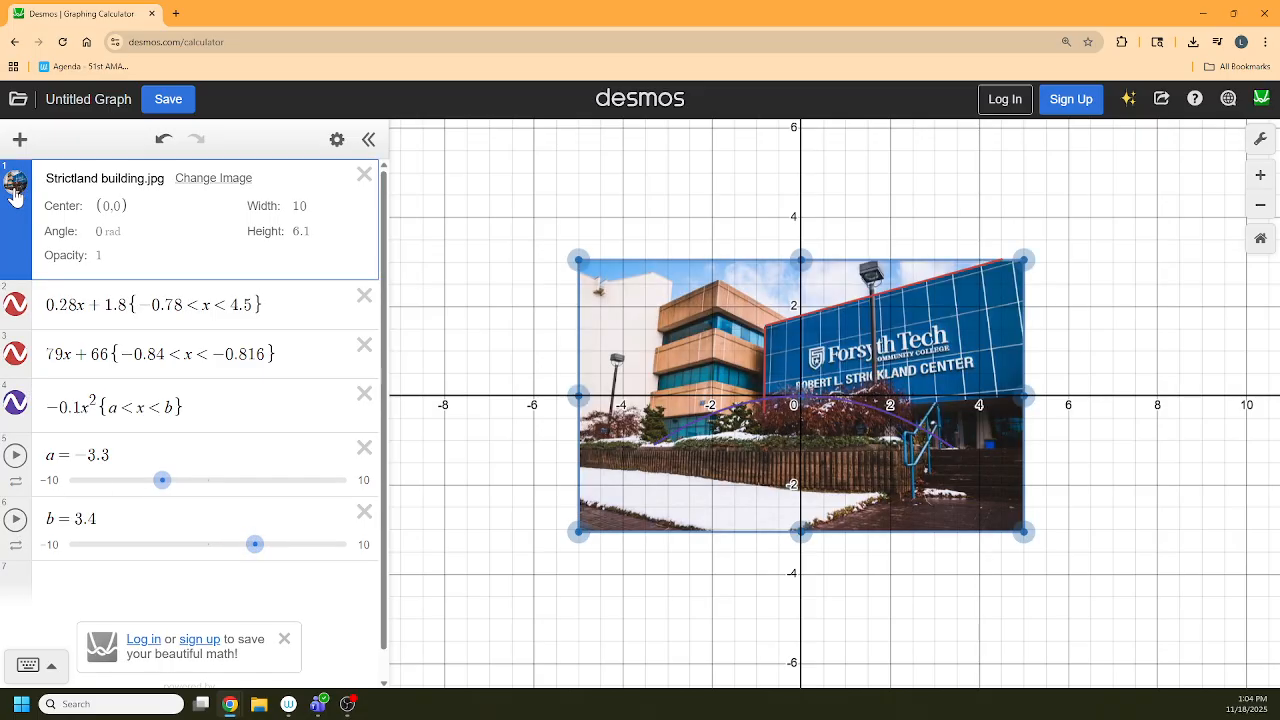
Step: Replace a and b in the parabola's restriction with their slider values so it reads {-3.3 < x < 3.4}
left_click_drag(111, 456, 76, 456)
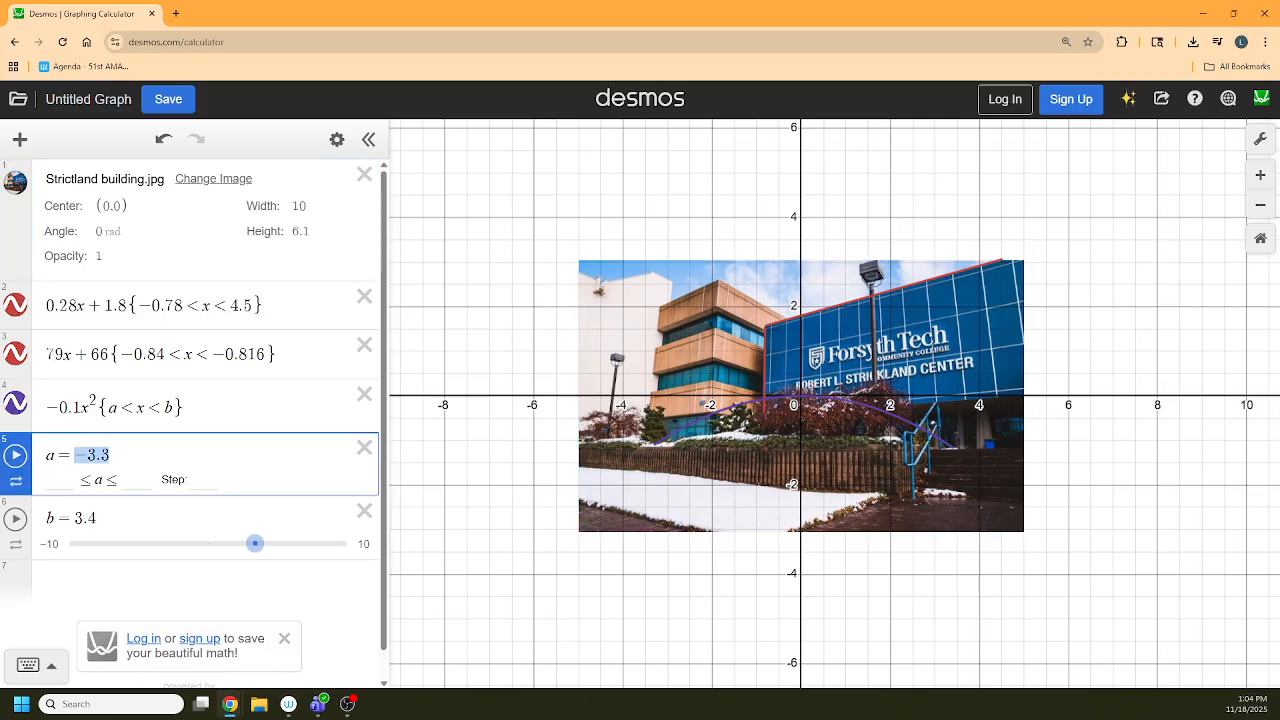
key("ctrl+c")
double_click(113, 407)
key("ctrl+v")
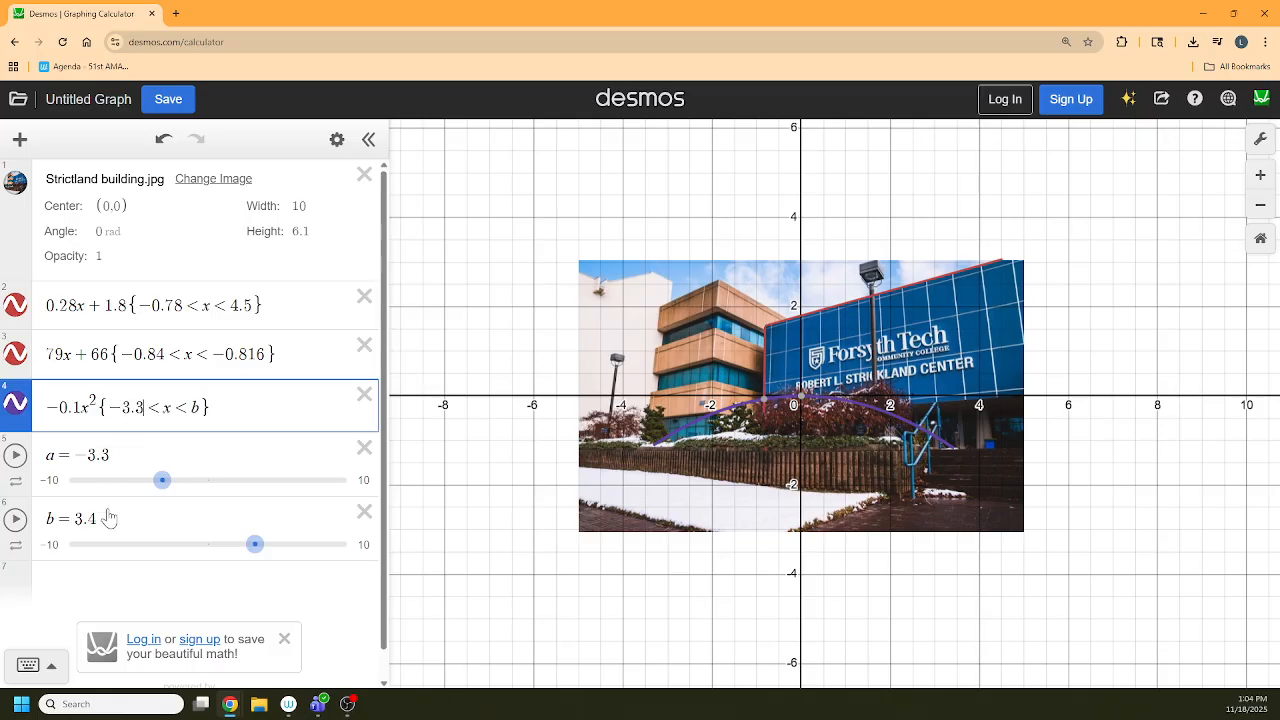
left_click_drag(97, 518, 80, 517)
key("ctrl+c")
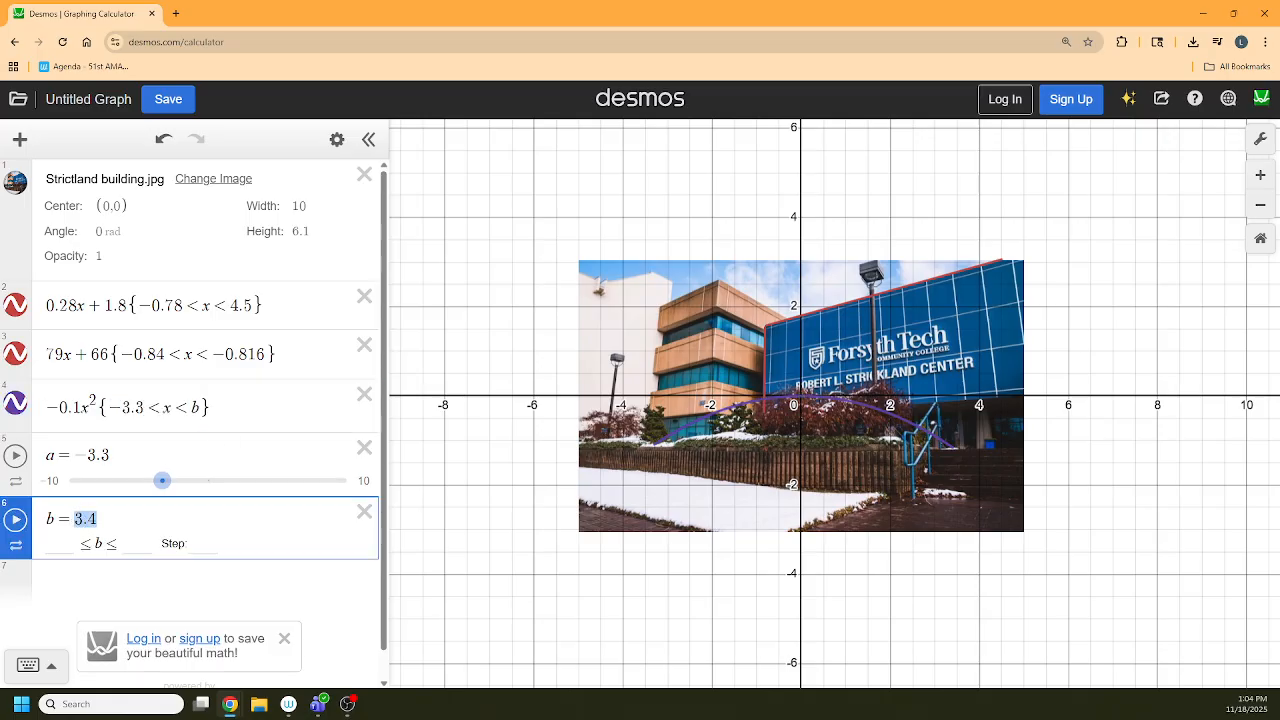
double_click(199, 407)
key("ctrl+v")
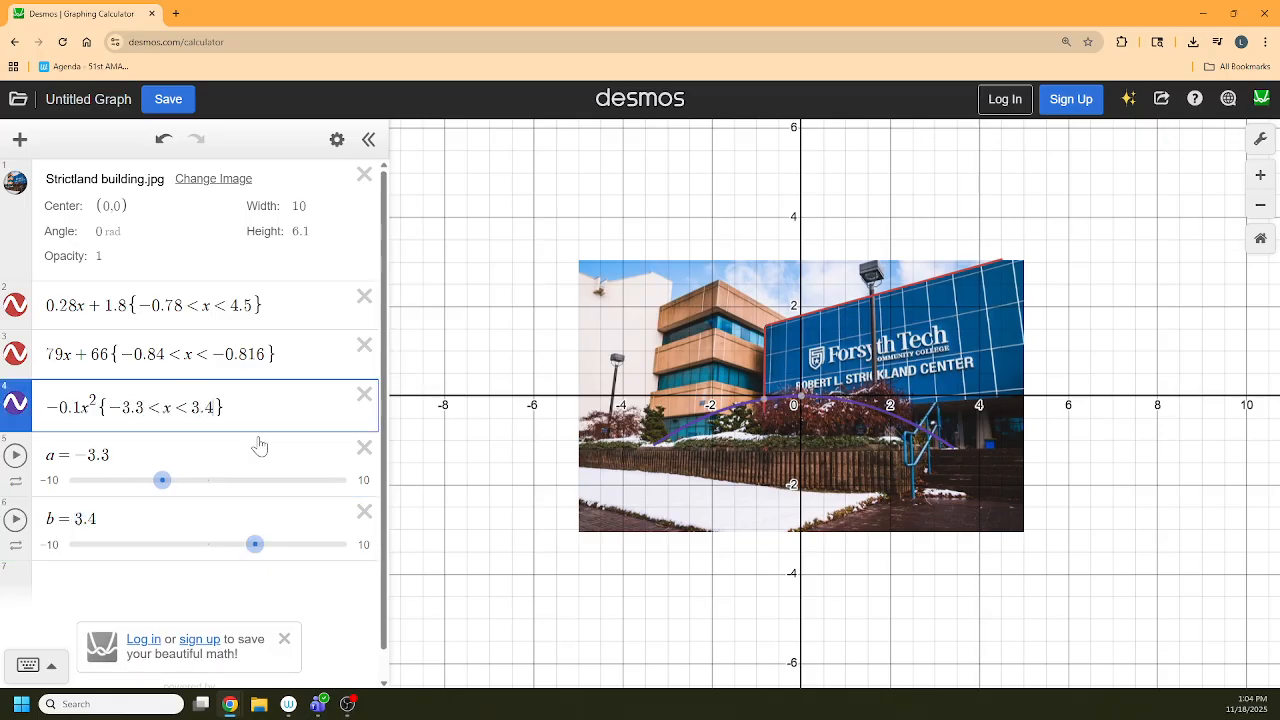
Step: Delete the parabola's a and b slider rows and hide the building photo behind the traced outline
left_click(364, 447)
left_click(373, 447)
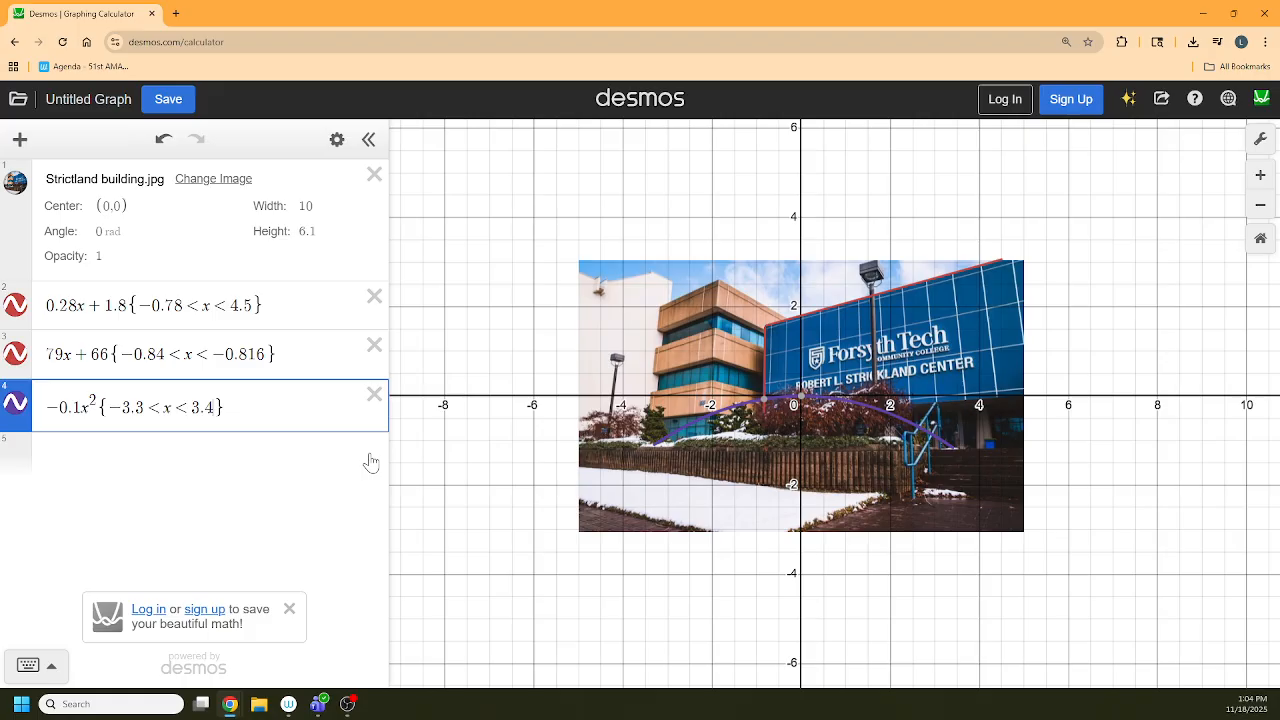
left_click(17, 188)
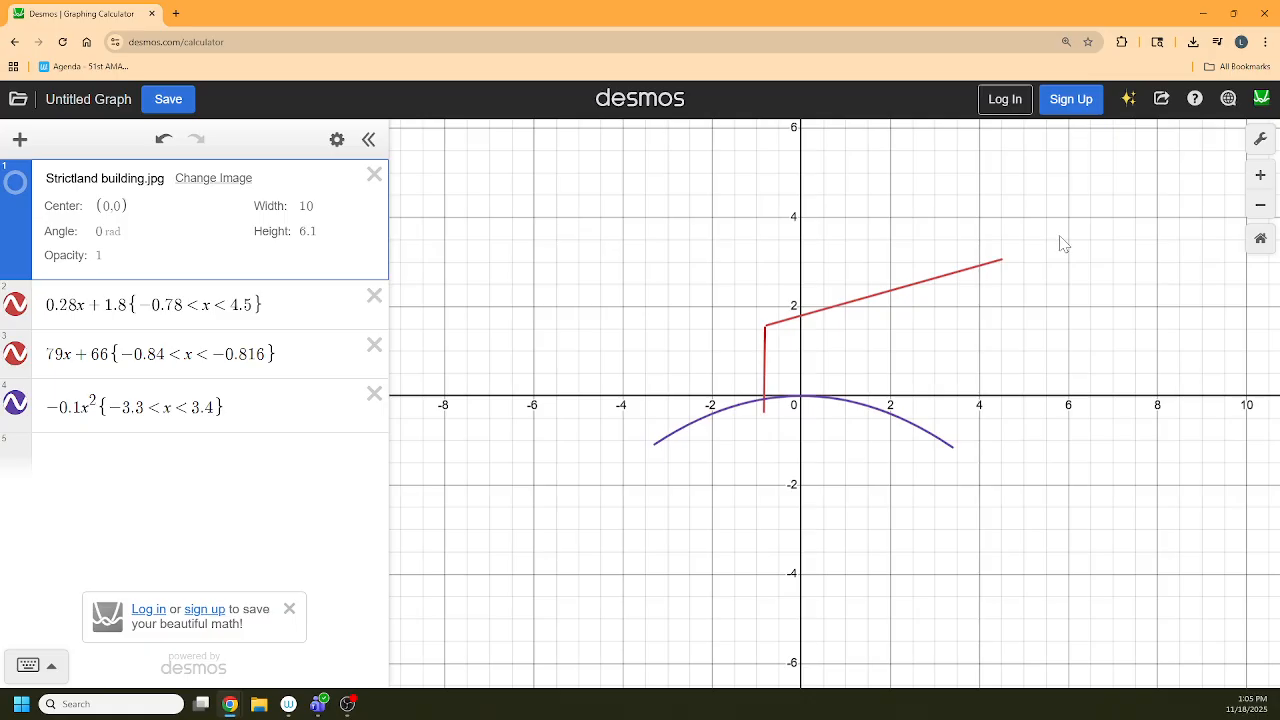
Step: Generate a shareable snapshot link for the graph and bring the end of the link into view
left_click(1164, 108)
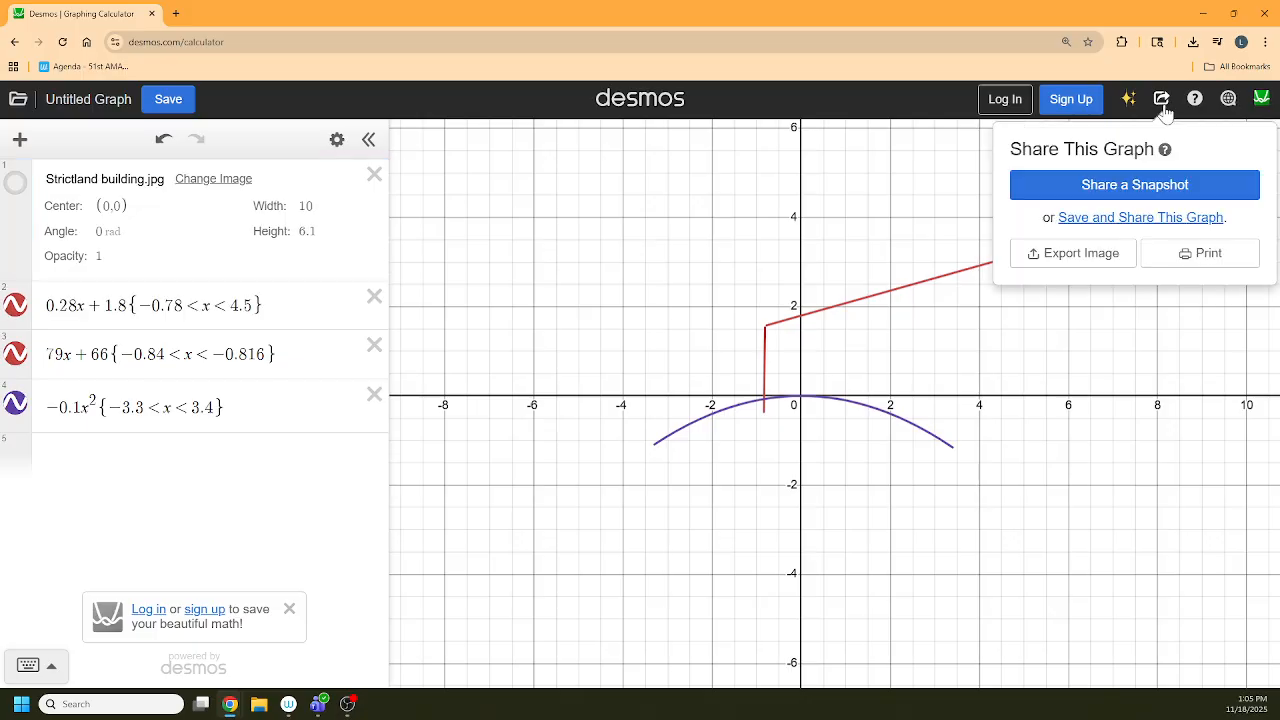
left_click(1143, 200)
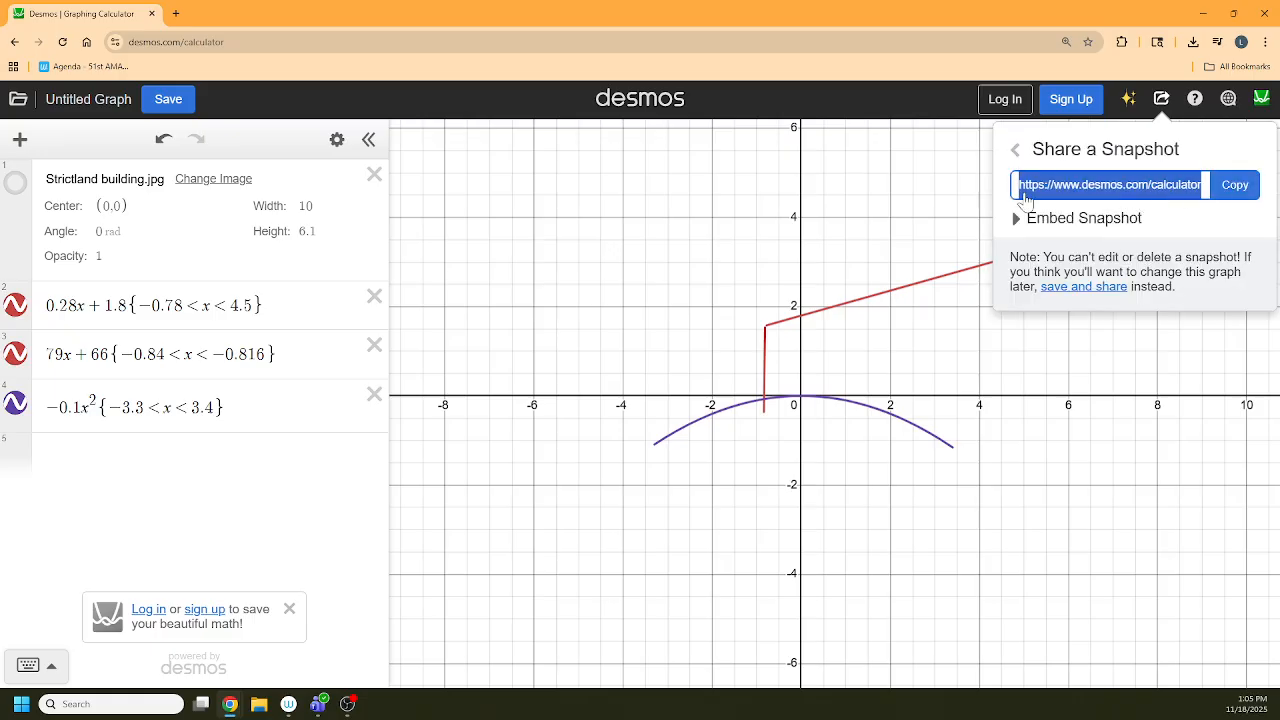
left_click(1165, 196)
key("End")
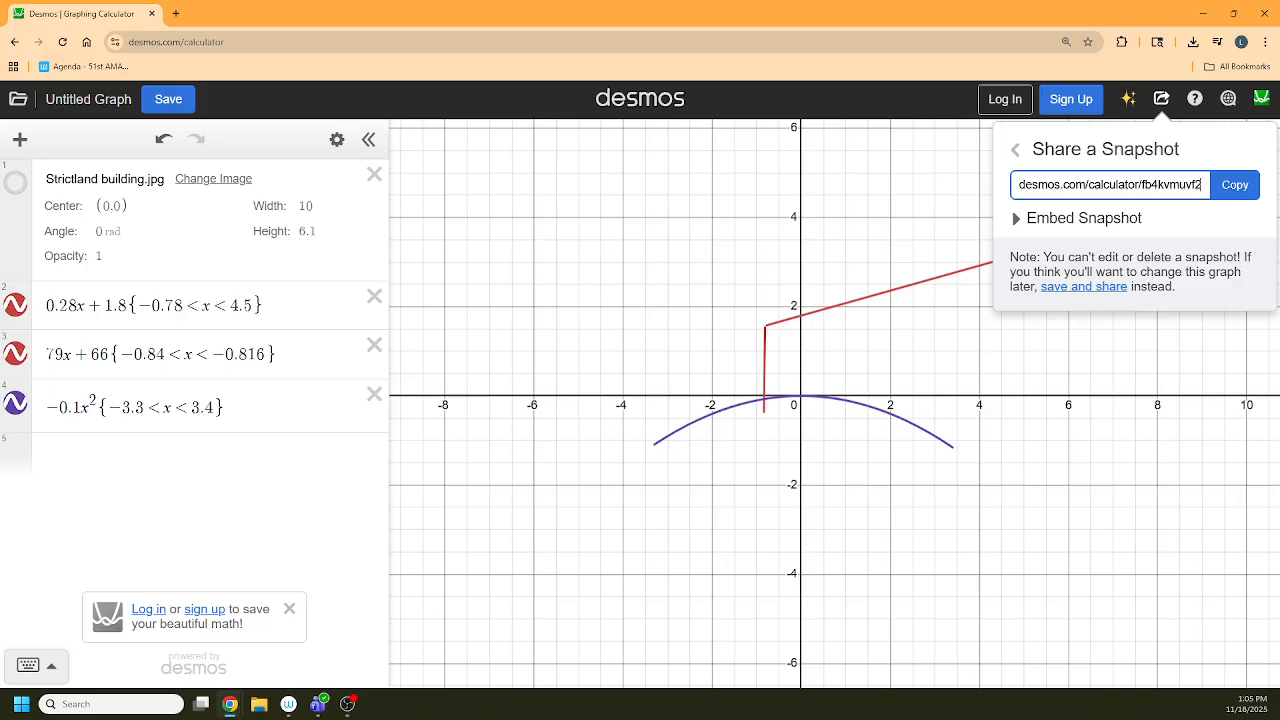
Step: Briefly show and hide the building photo again, and reopen the graph's snapshot link for sharing
left_click(16, 187)
left_click(16, 187)
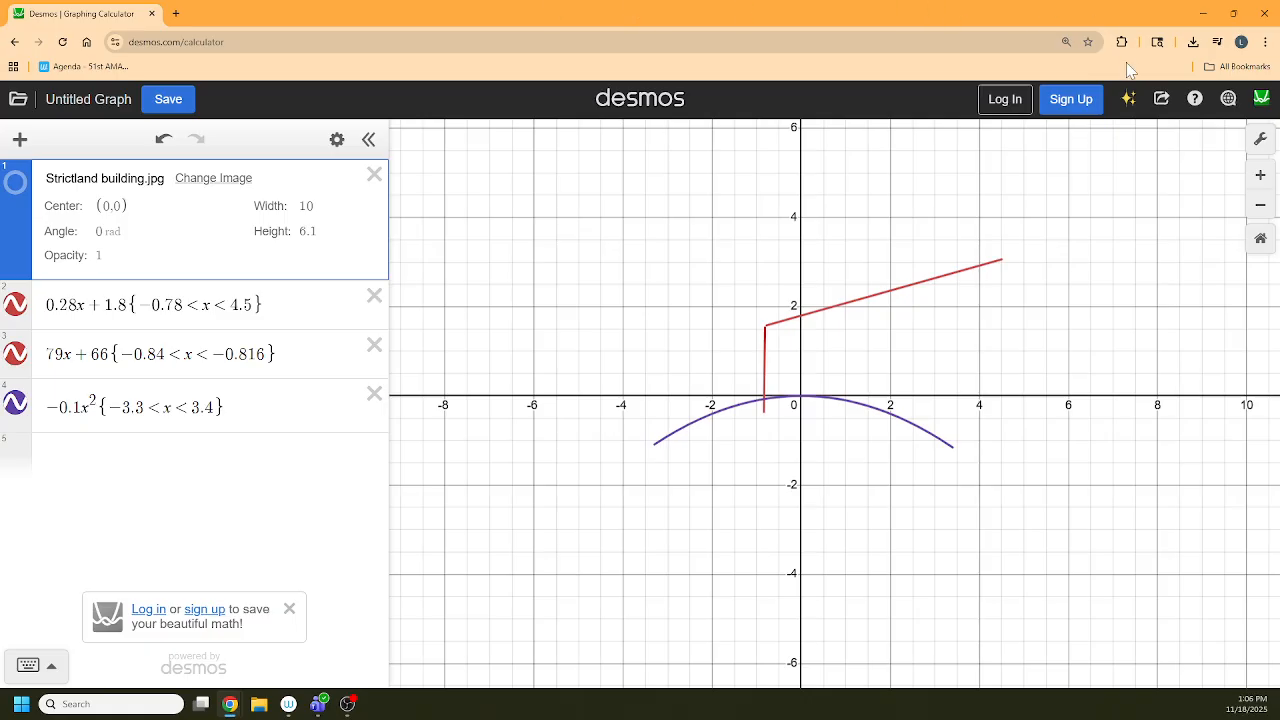
left_click(1161, 98)
left_click(1140, 196)
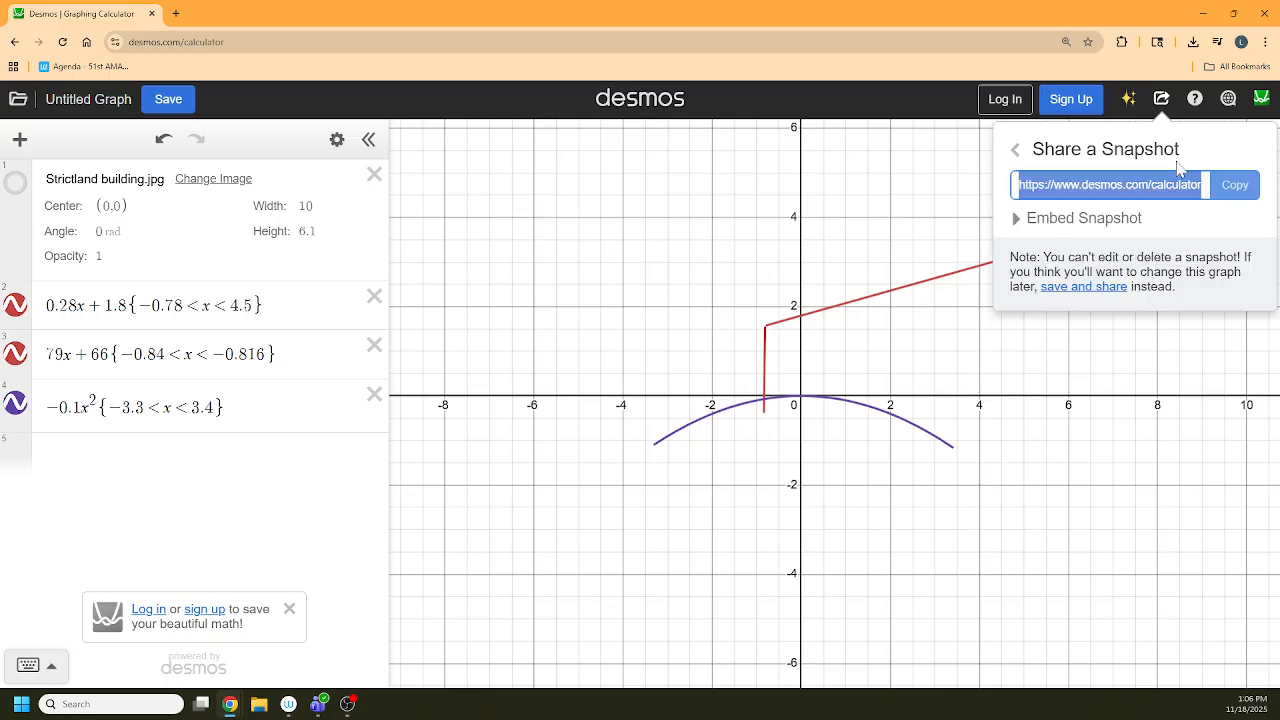